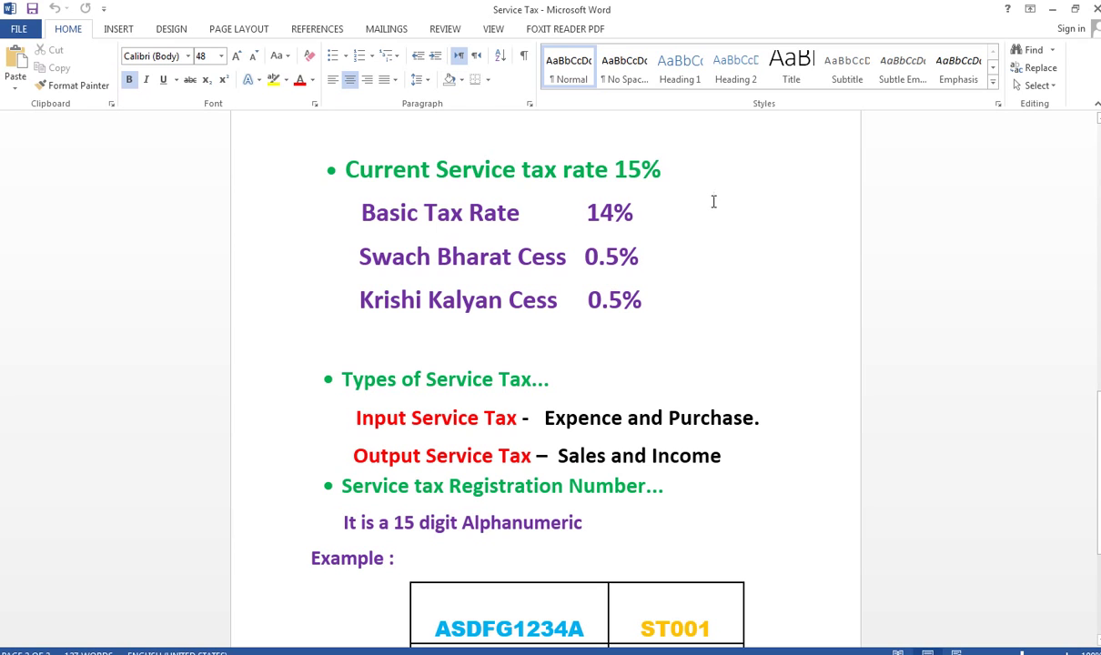
Step: Review the service tax rates, the input and output tax types, and the registration number example table in the notes
{"action": "left_click", "coordinate": [682, 168]}
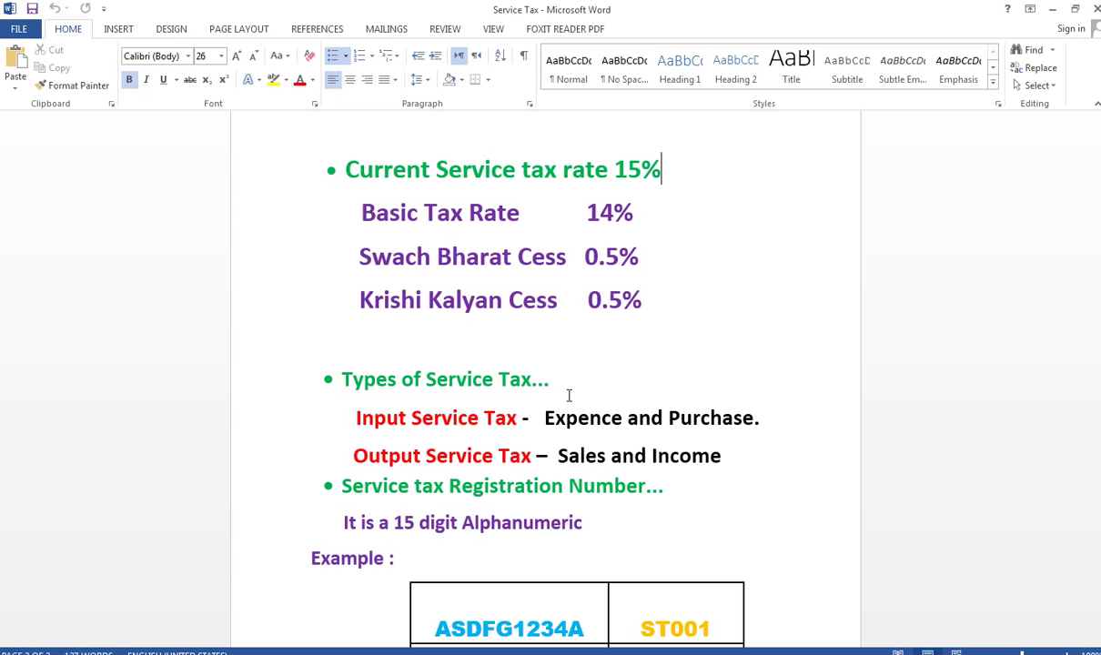
{"action": "scroll", "coordinate": [778, 501], "scroll_direction": "down", "scroll_amount": 2}
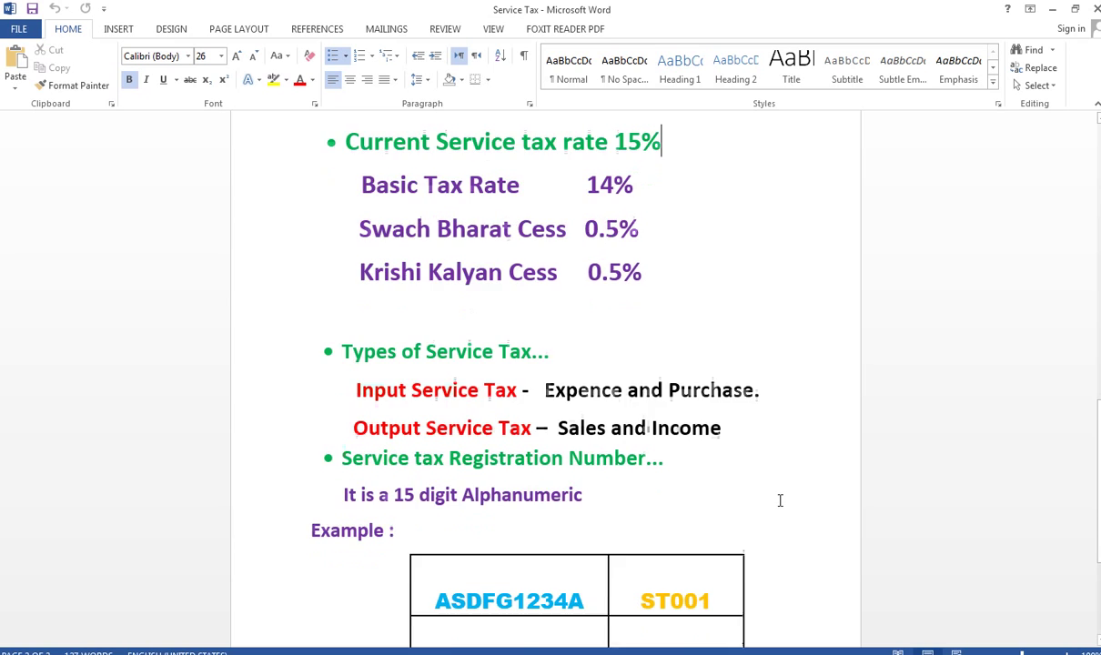
{"action": "scroll", "coordinate": [673, 349], "scroll_direction": "up", "scroll_amount": 2}
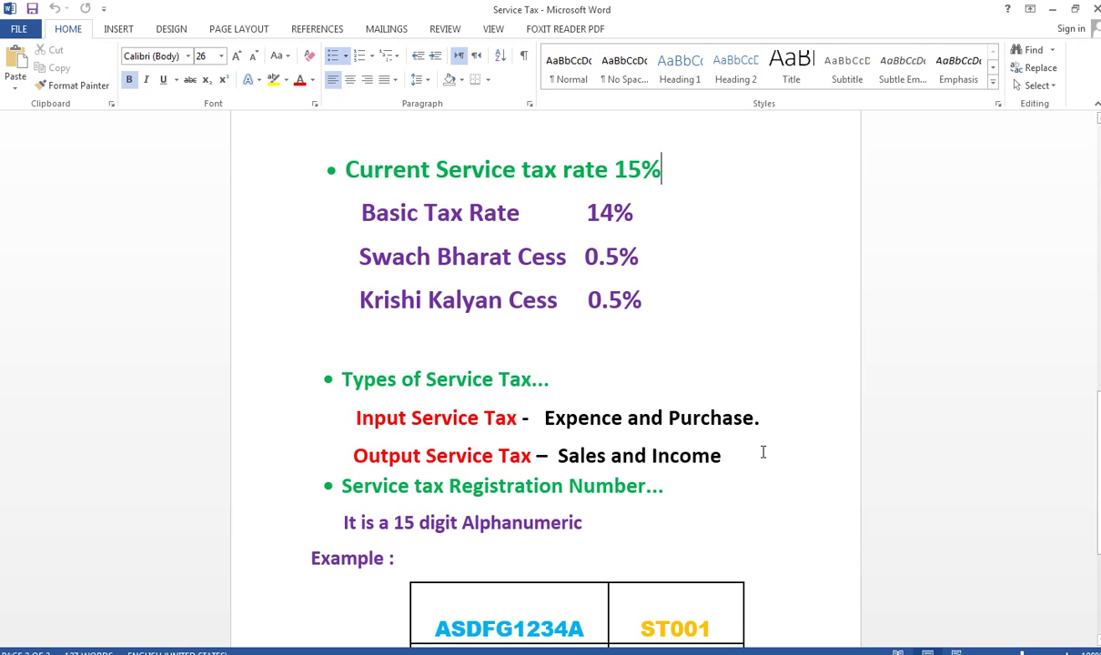
{"action": "scroll", "coordinate": [767, 429], "scroll_direction": "down", "scroll_amount": 3}
{"action": "scroll", "coordinate": [767, 428], "scroll_direction": "down", "scroll_amount": 3}
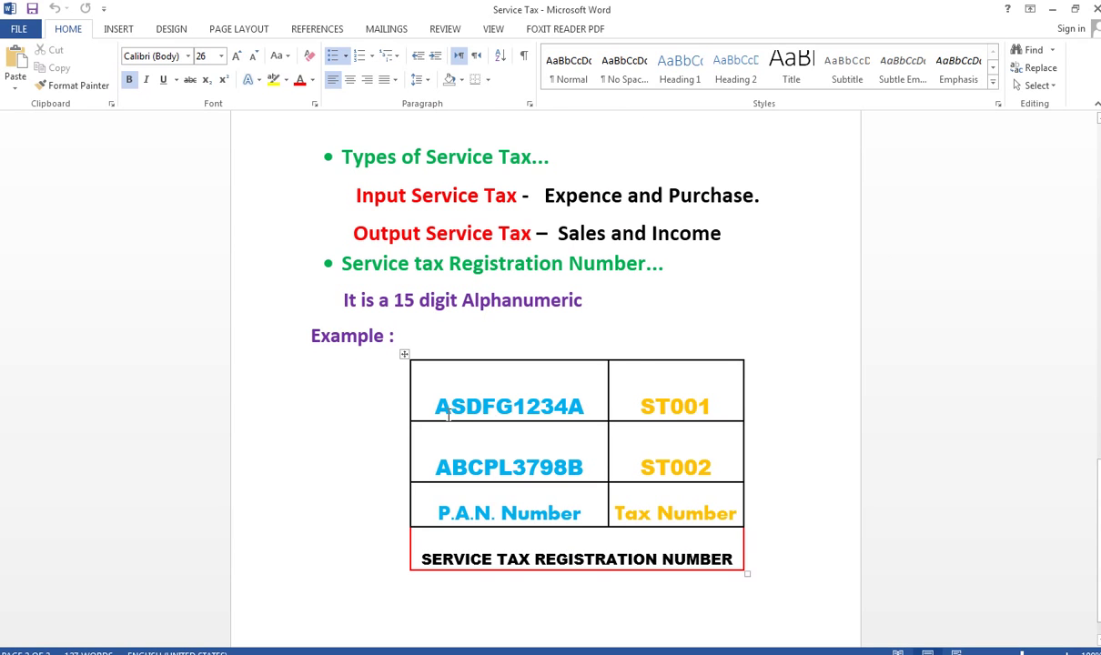
{"action": "left_click_drag", "start_coordinate": [434, 410], "coordinate": [712, 397]}
{"action": "left_click", "coordinate": [719, 400]}
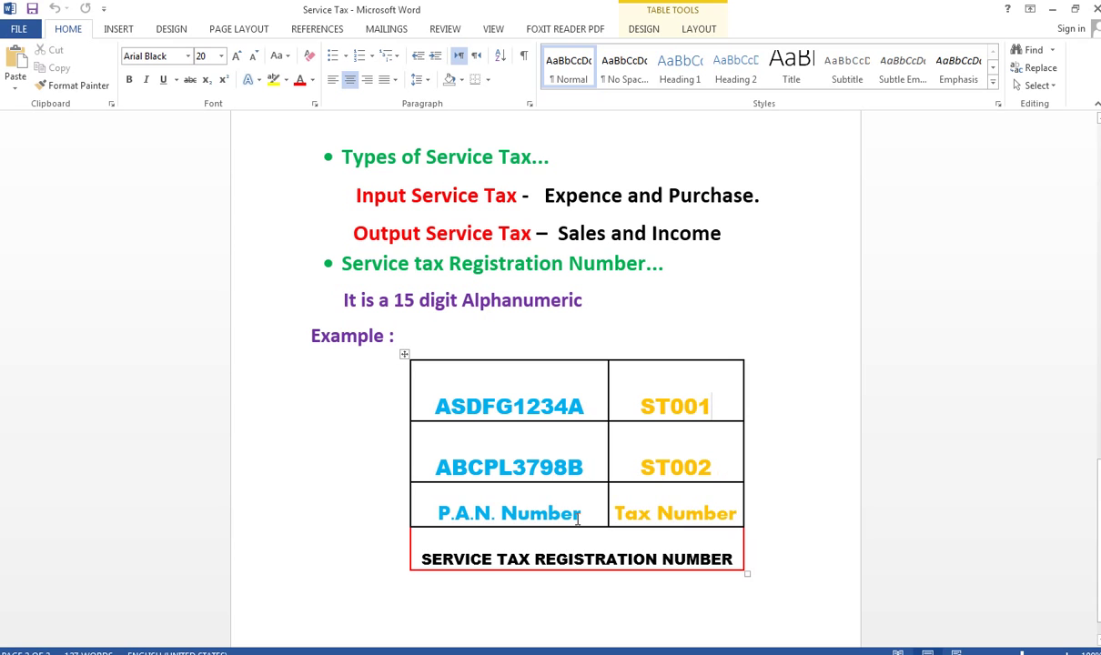
{"action": "scroll", "coordinate": [330, 496], "scroll_direction": "up", "scroll_amount": 1}
{"action": "scroll", "coordinate": [337, 497], "scroll_direction": "down", "scroll_amount": 2}
Step: Review the two Crystal Service Pvt.ltd transactions on the first page, including the Advertising Services purchase and the sale to Sisty Advertiser
{"action": "scroll", "coordinate": [342, 501], "scroll_direction": "up", "scroll_amount": 6}
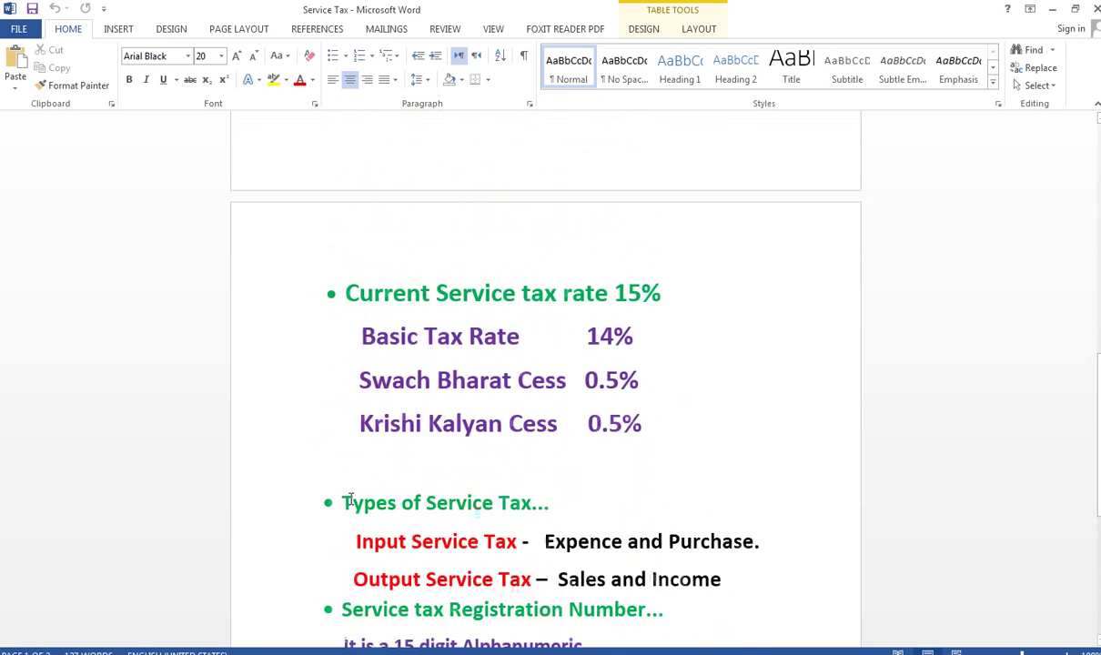
{"action": "scroll", "coordinate": [352, 500], "scroll_direction": "up", "scroll_amount": 8}
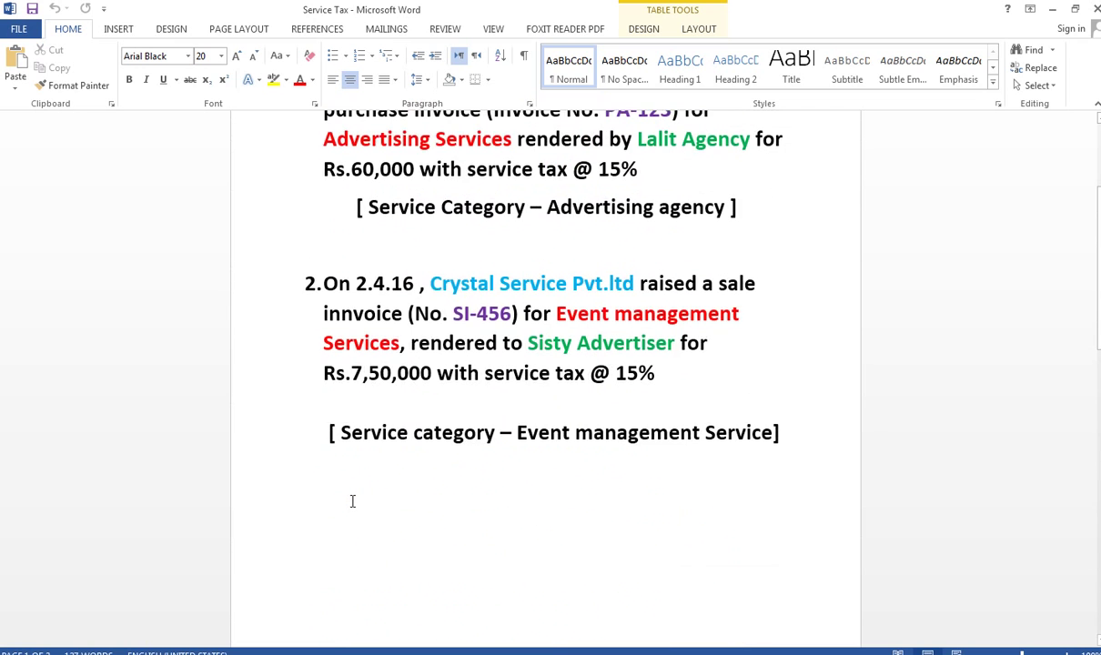
{"action": "scroll", "coordinate": [352, 501], "scroll_direction": "down", "scroll_amount": 1}
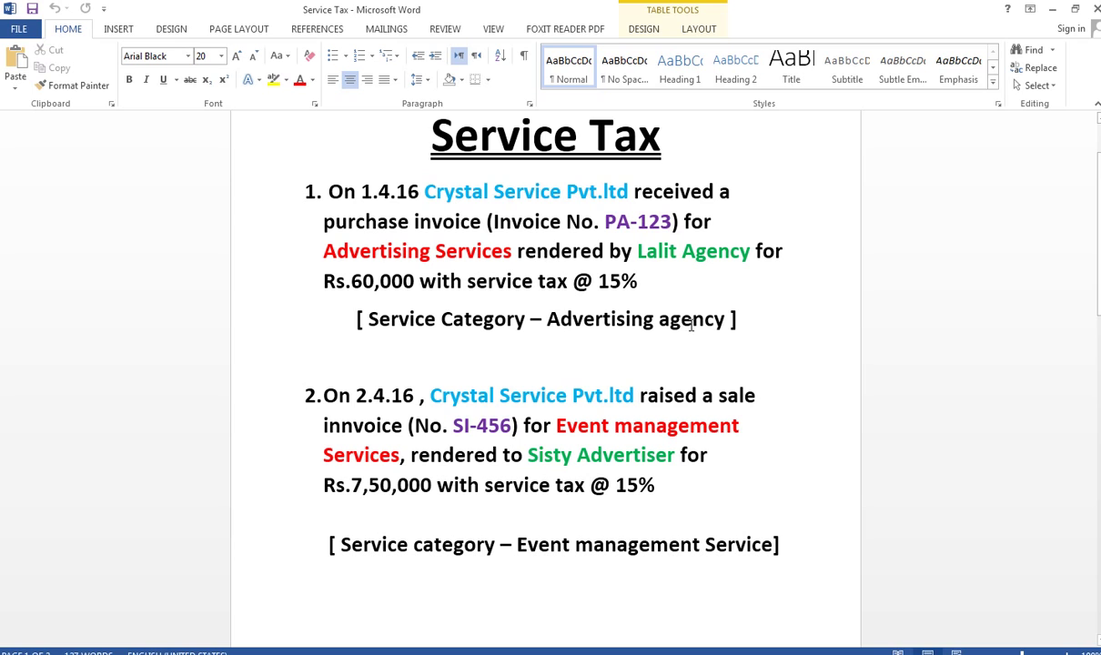
{"action": "left_click_drag", "start_coordinate": [515, 253], "coordinate": [324, 252]}
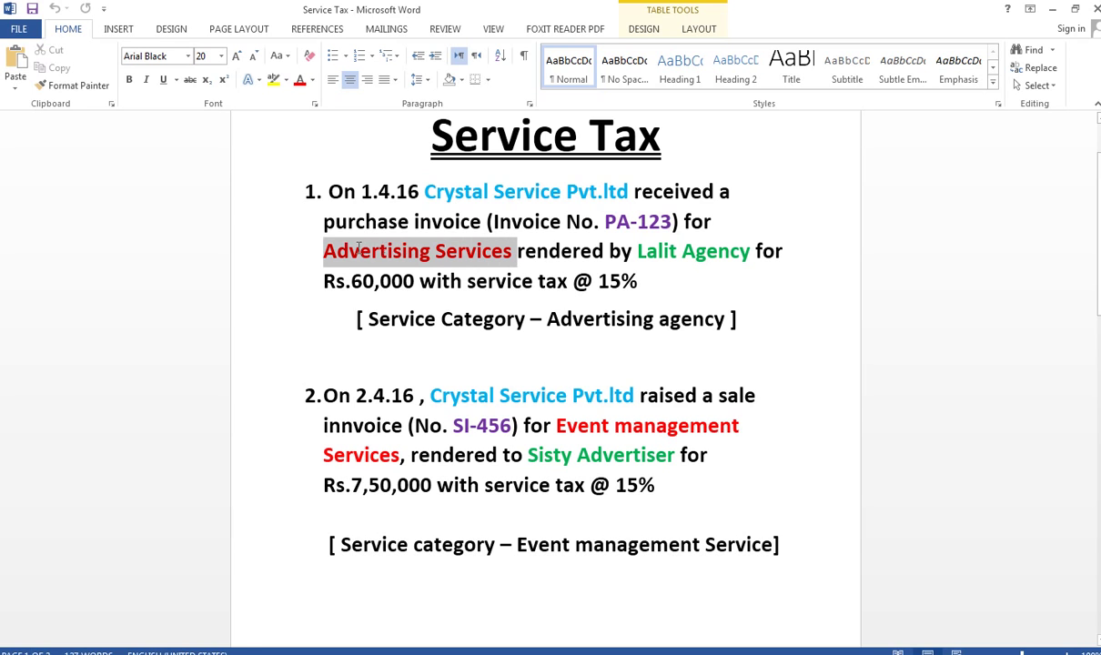
{"action": "left_click", "coordinate": [729, 334]}
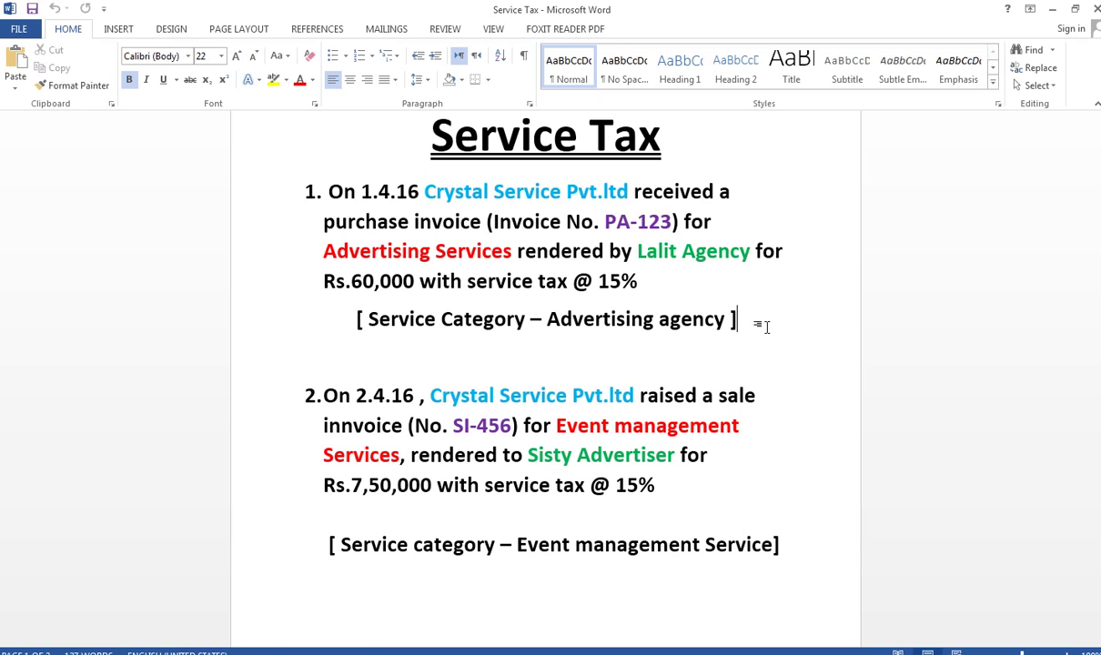
{"action": "left_click_drag", "start_coordinate": [680, 455], "coordinate": [546, 467]}
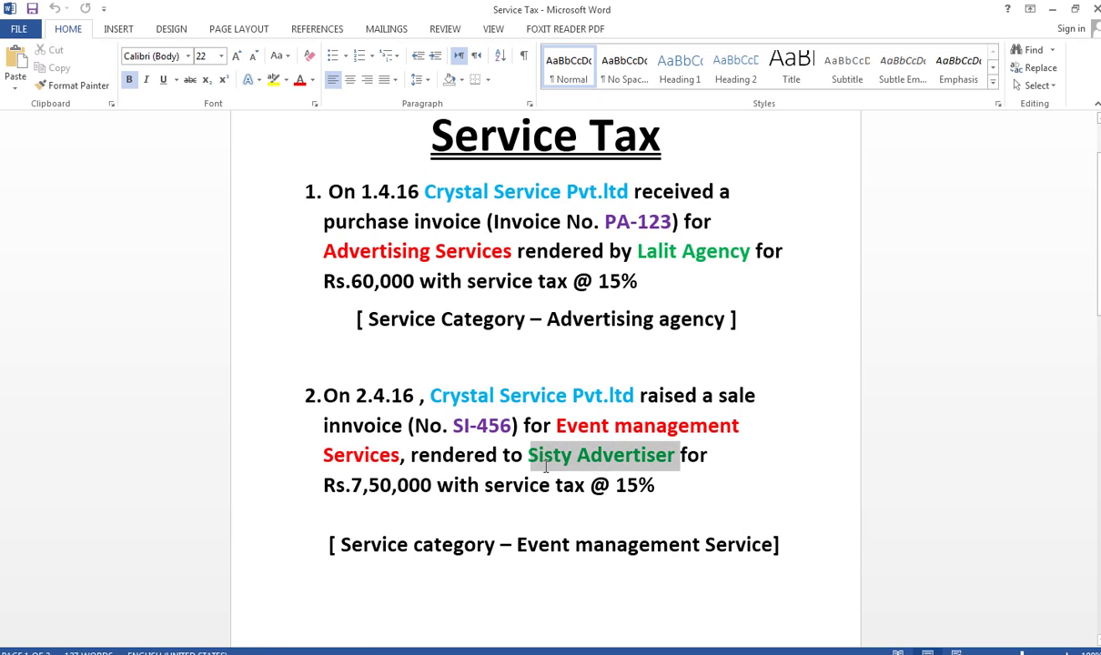
{"action": "left_click", "coordinate": [769, 461]}
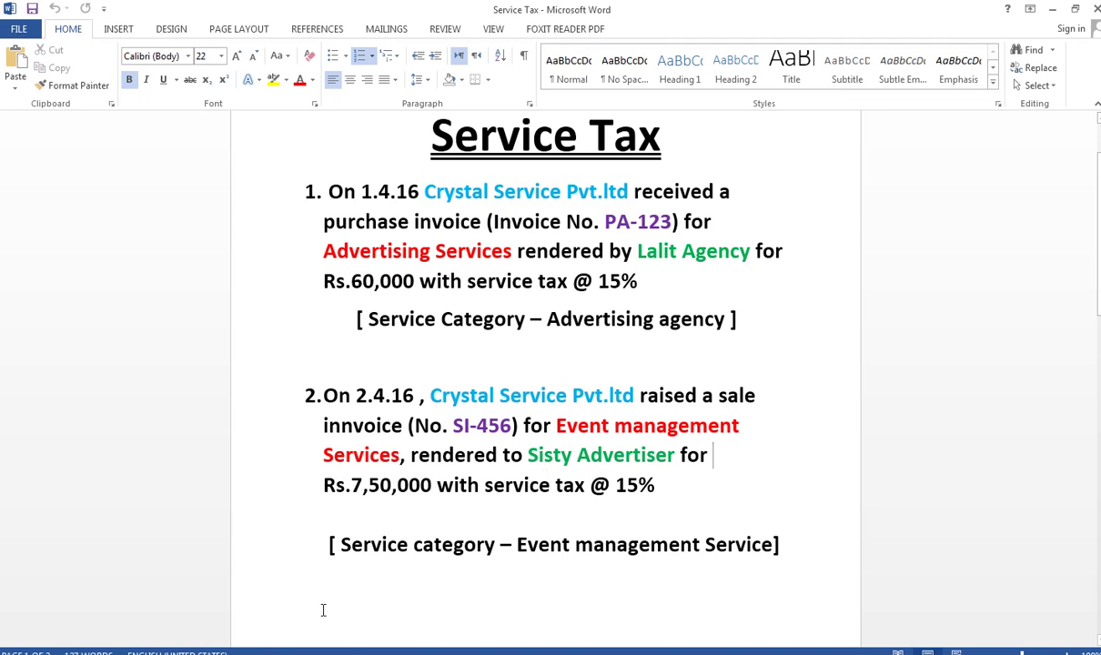
Step: Switch to Tally.ERP 9 and shut the open company Hjk to start creating a new one
{"action": "left_click", "coordinate": [273, 615]}
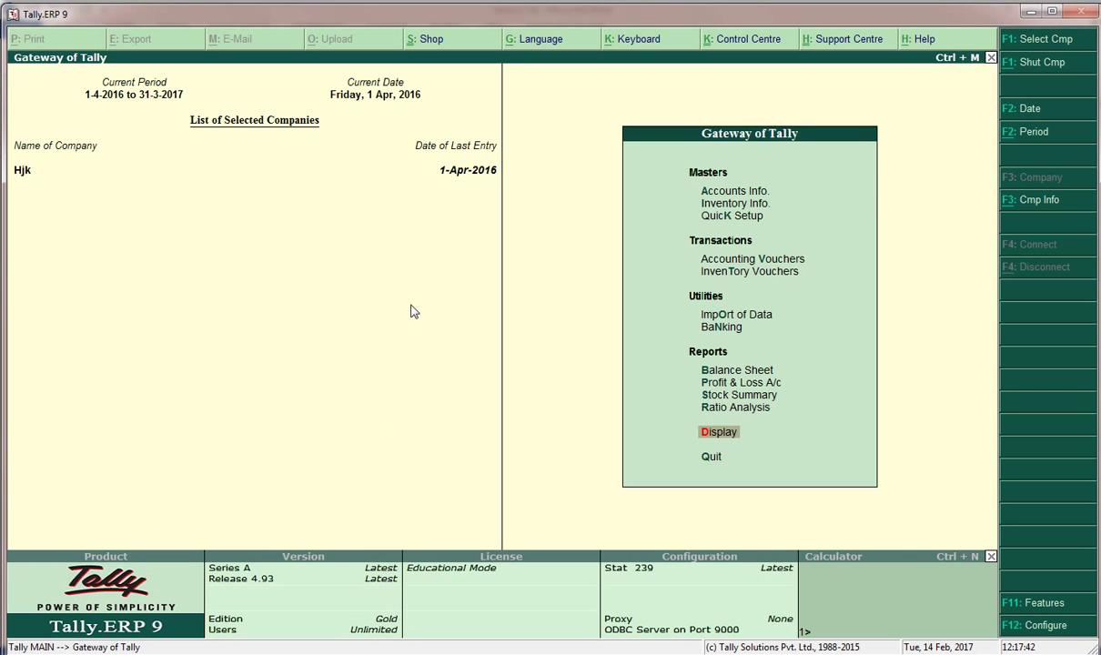
{"action": "key", "text": "alt+F1"}
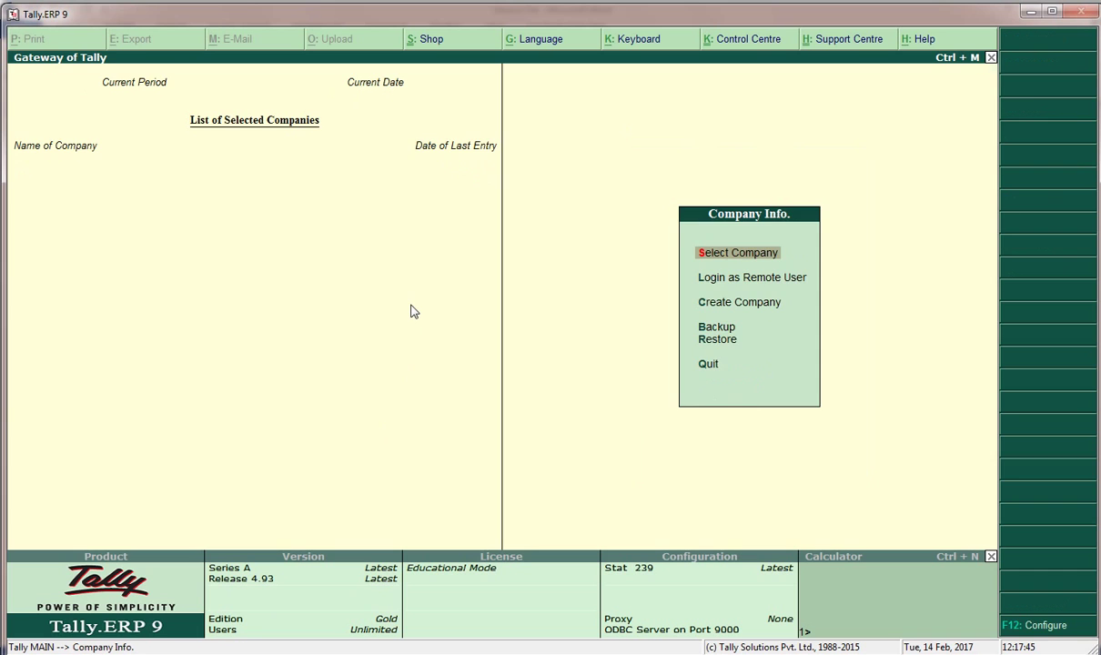
{"action": "type", "text": "c"}
Step: Name the new company Crystal Service Pvt.Ltd, keep the same mailing name and leave the address blank
{"action": "type", "text": "C"}
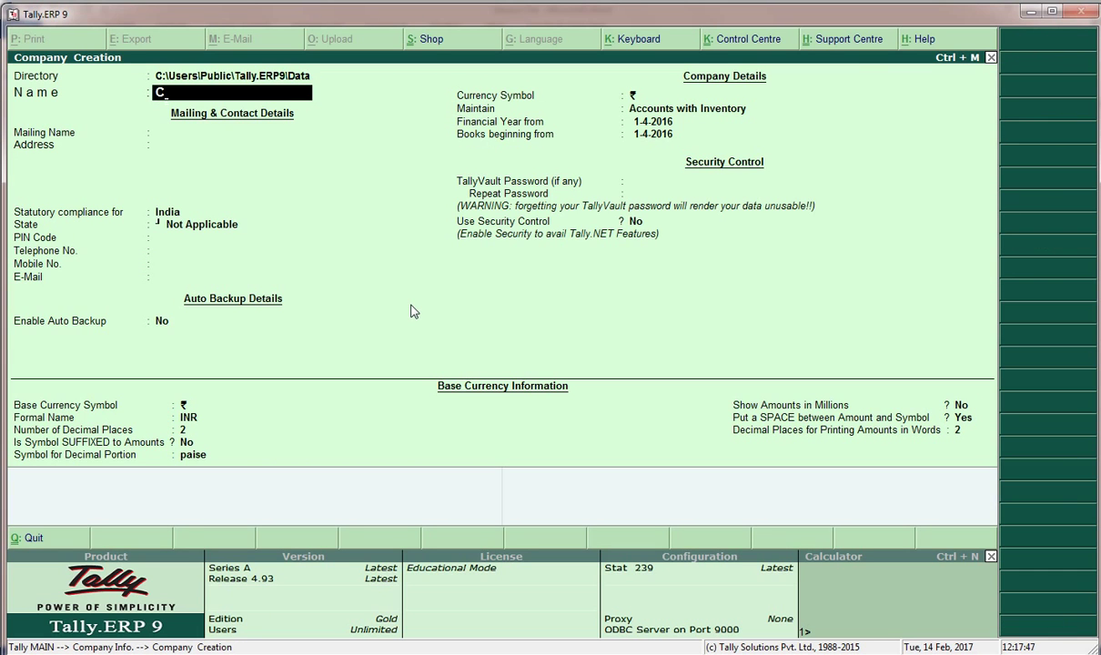
{"action": "type", "text": "rystal Service P"}
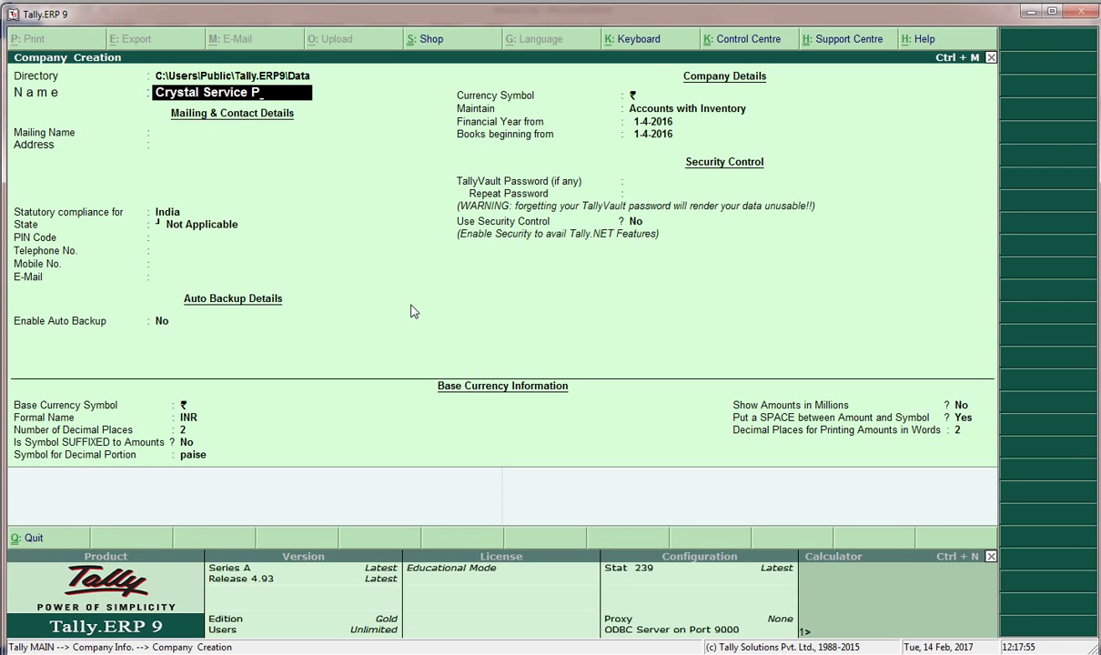
{"action": "type", "text": "vt.Ltd"}
{"action": "key", "text": "Return"}
{"action": "key", "text": "Return"}
{"action": "key", "text": "Return"}
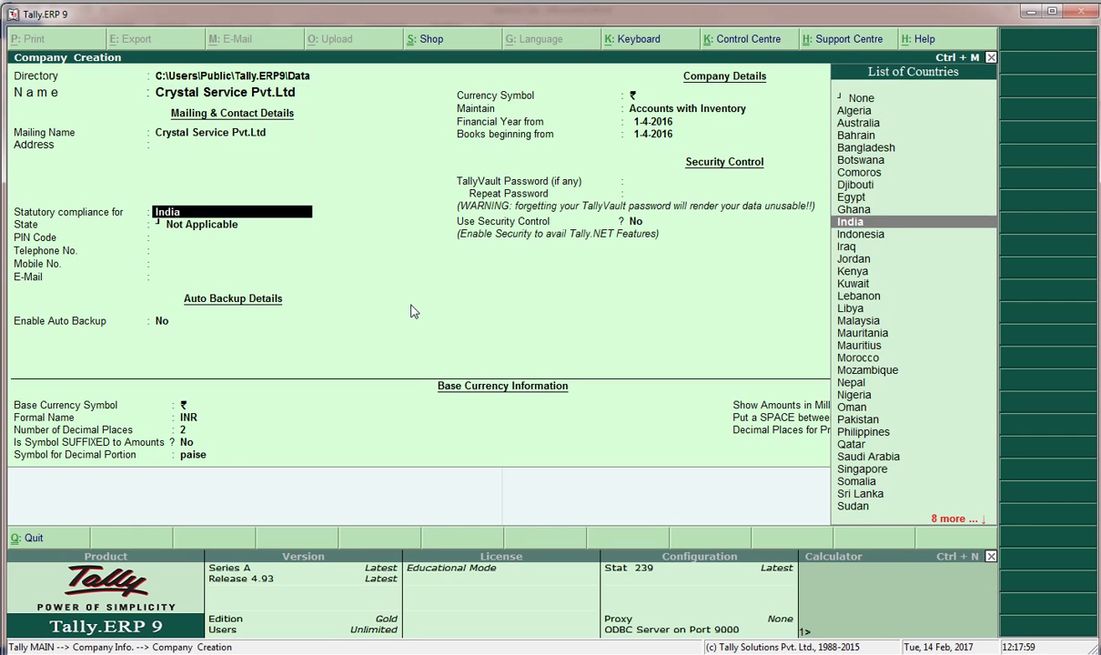
Step: Keep India for statutory compliance and set the company's state to West Bengal
{"action": "key", "text": "Return"}
{"action": "type", "text": "w"}
{"action": "key", "text": "Return"}
{"action": "key", "text": "Return"}
{"action": "key", "text": "Return"}
{"action": "key", "text": "Return"}
{"action": "key", "text": "Return"}
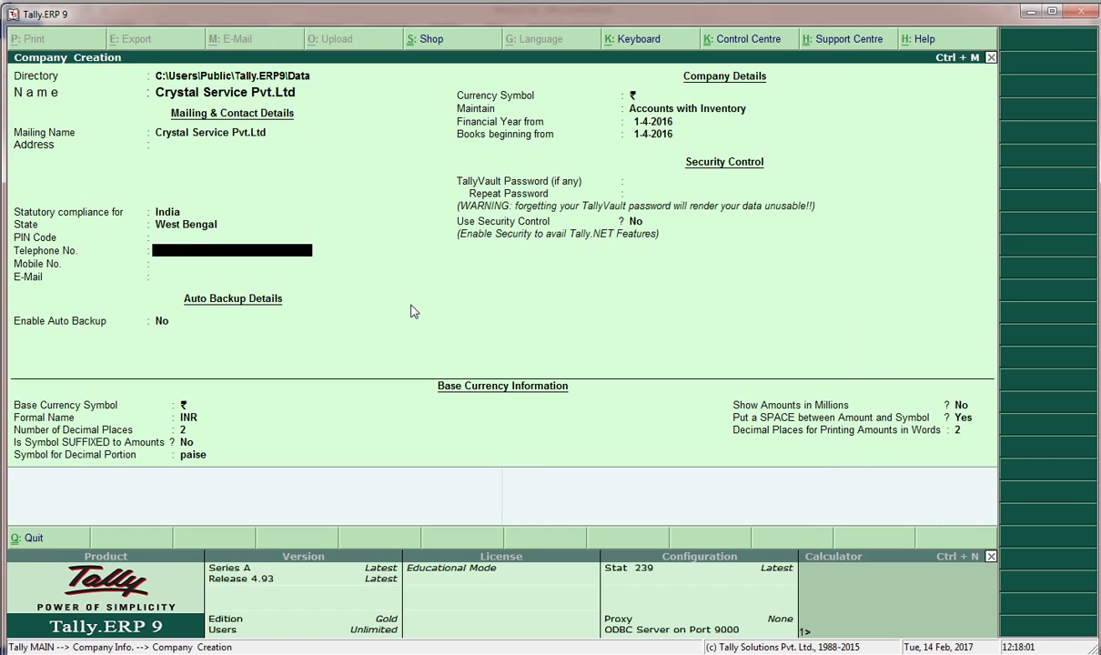
Step: Leave the remaining contact, backup and currency details at their defaults and save the new company
{"action": "key", "text": "Return"}
{"action": "key", "text": "Return"}
{"action": "key", "text": "Return"}
{"action": "key", "text": "Return"}
{"action": "key", "text": "Return"}
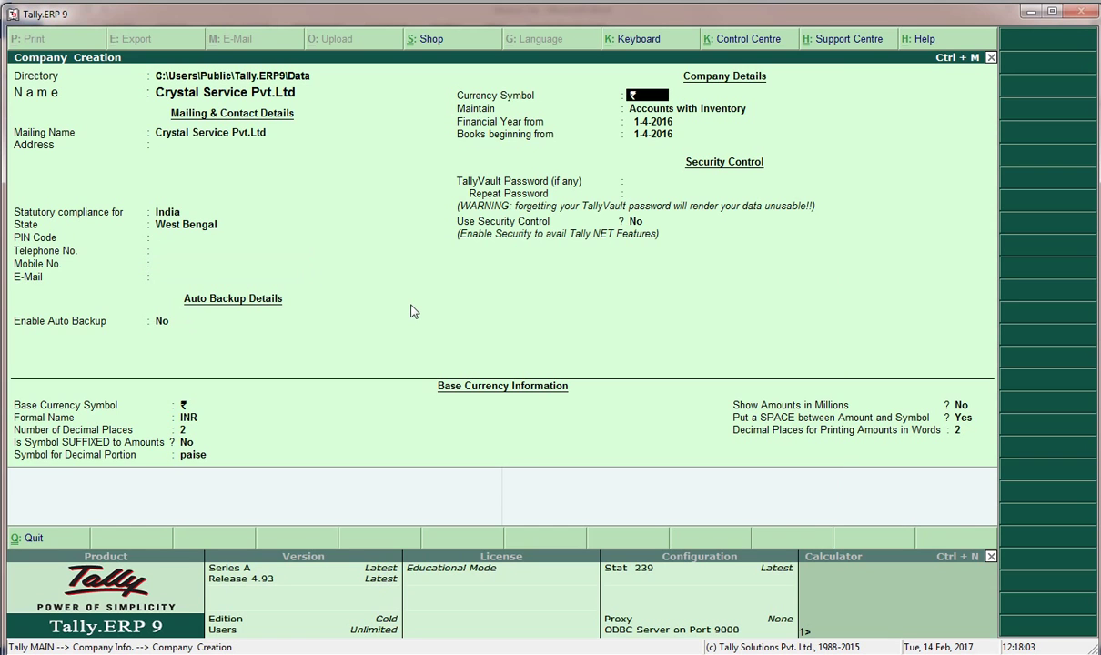
{"action": "key", "text": "ctrl+a"}
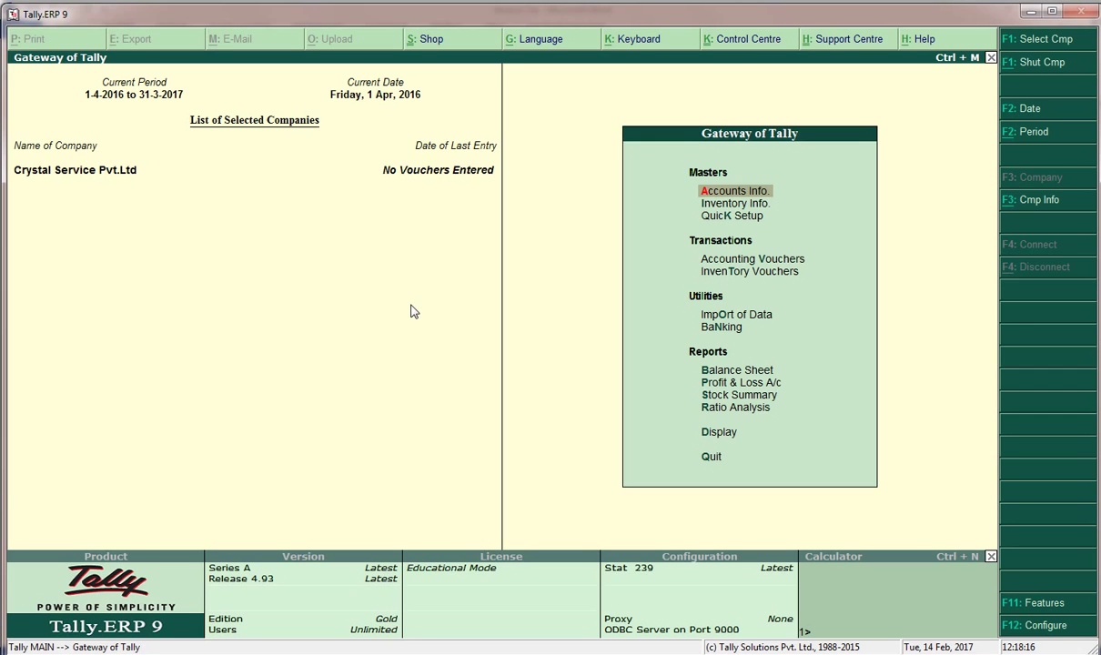
Step: Enable Service Tax in the company's Statutory & Taxation features and open the service tax details for alteration
{"action": "key", "text": "F11"}
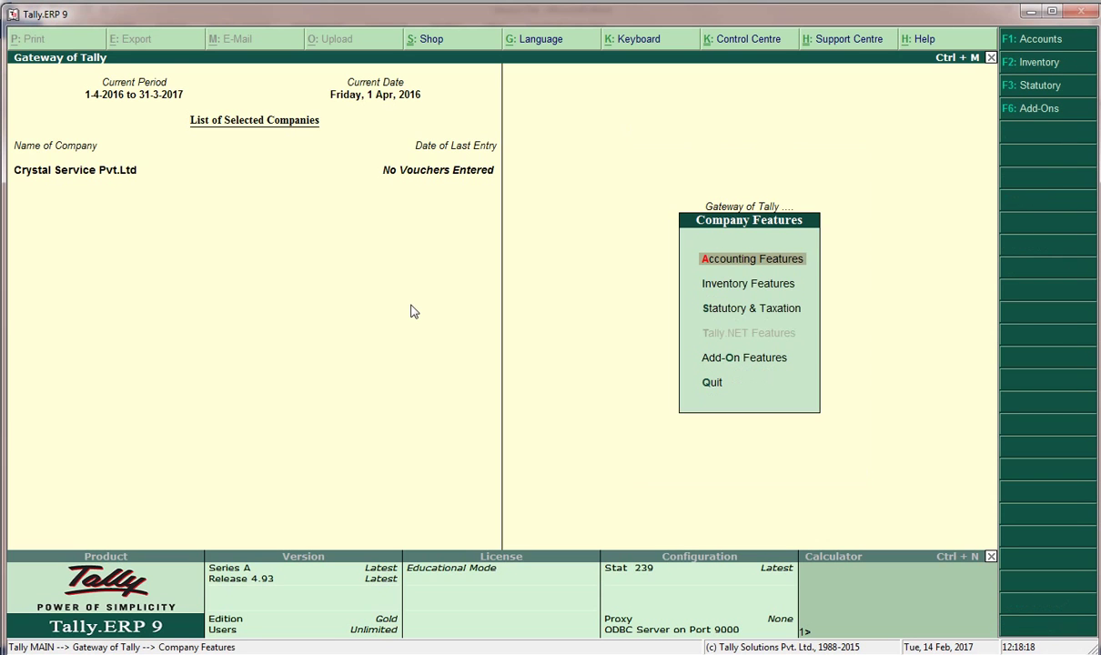
{"action": "key", "text": "Down"}
{"action": "key", "text": "Down"}
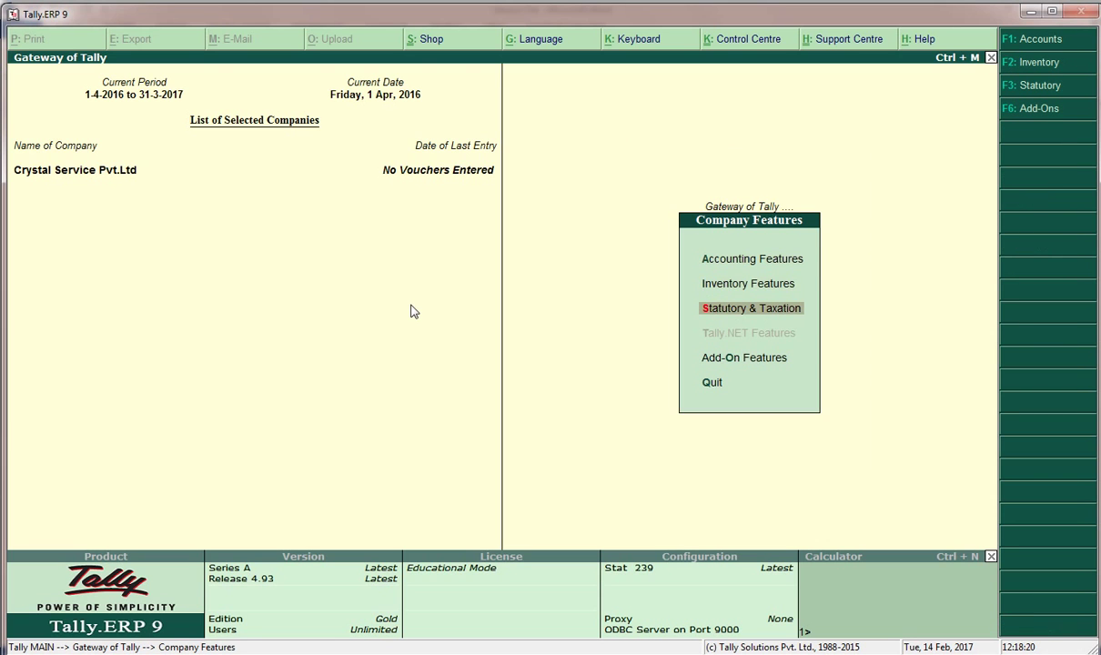
{"action": "key", "text": "Return"}
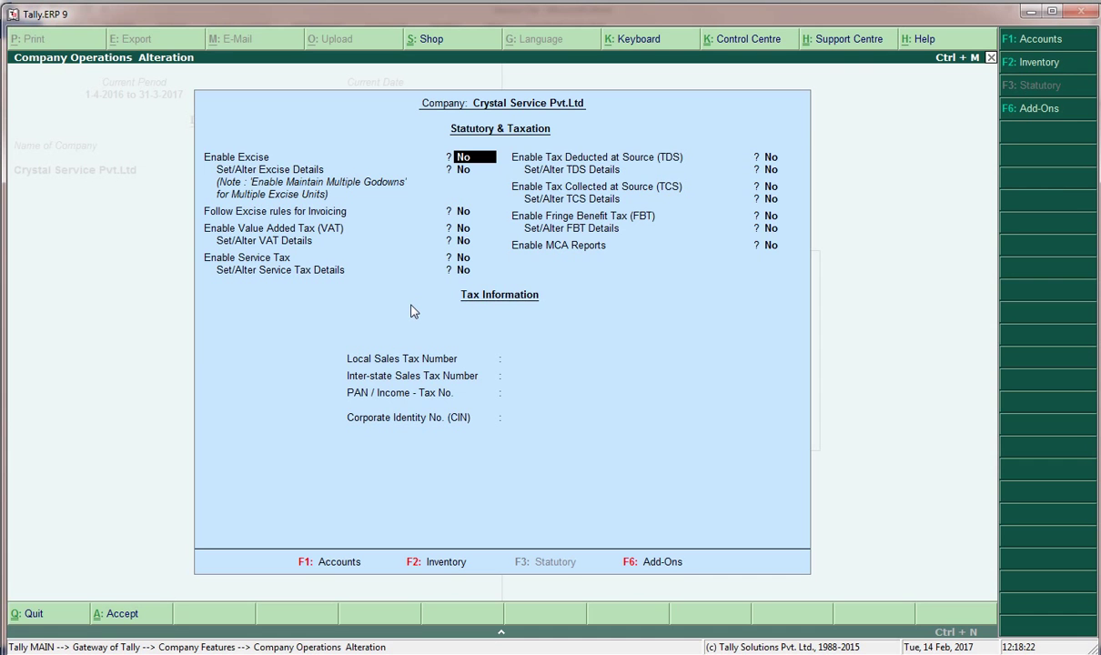
{"action": "key", "text": "Return"}
{"action": "key", "text": "Return"}
{"action": "key", "text": "Return"}
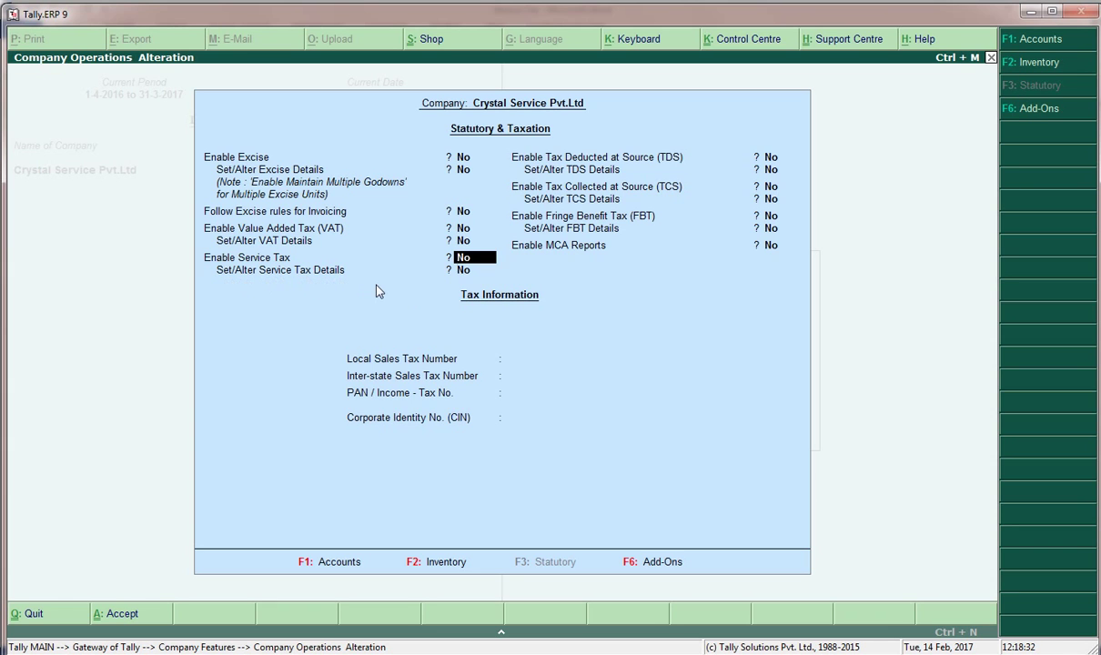
{"action": "type", "text": "y"}
{"action": "key", "text": "Return"}
{"action": "type", "text": "y"}
{"action": "key", "text": "Return"}
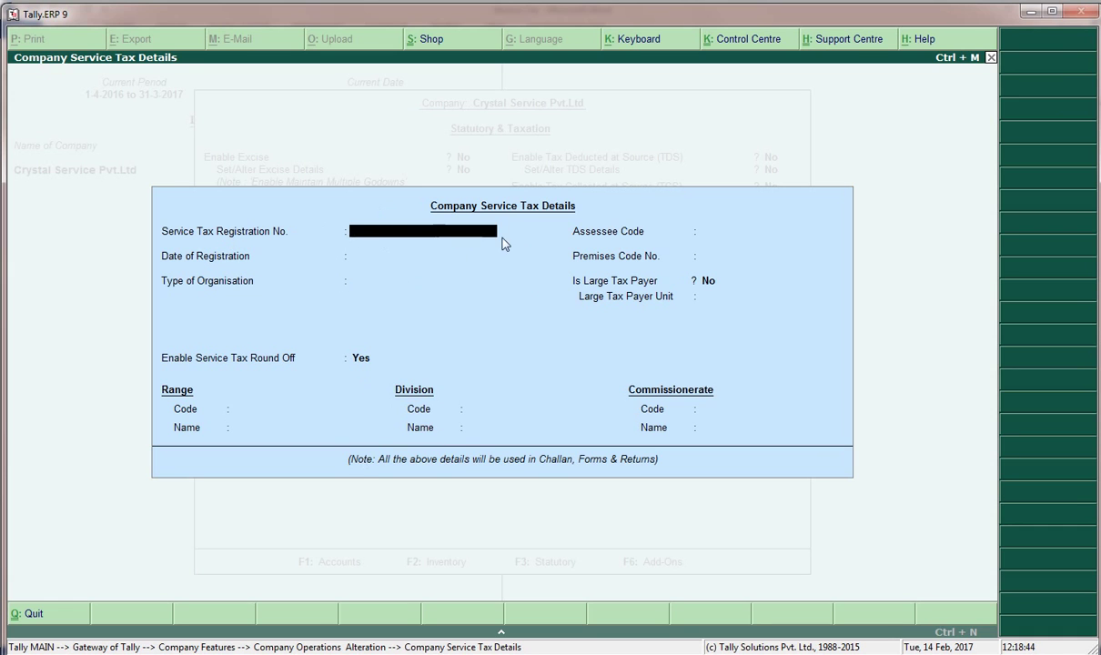
Step: Look up the first example row in the Word notes and enter its combined P.A.N. and tax number as Tally's Service Tax Registration No
{"action": "key", "text": "alt+Tab"}
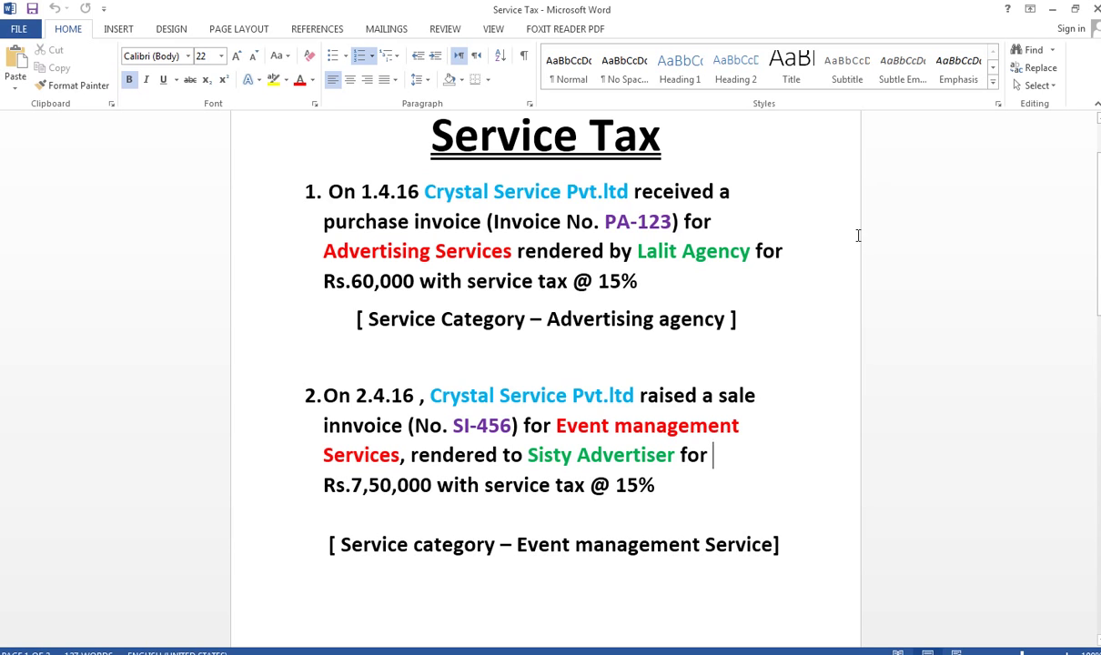
{"action": "scroll", "coordinate": [769, 379], "scroll_direction": "down", "scroll_amount": 8}
{"action": "scroll", "coordinate": [702, 402], "scroll_direction": "down", "scroll_amount": 6}
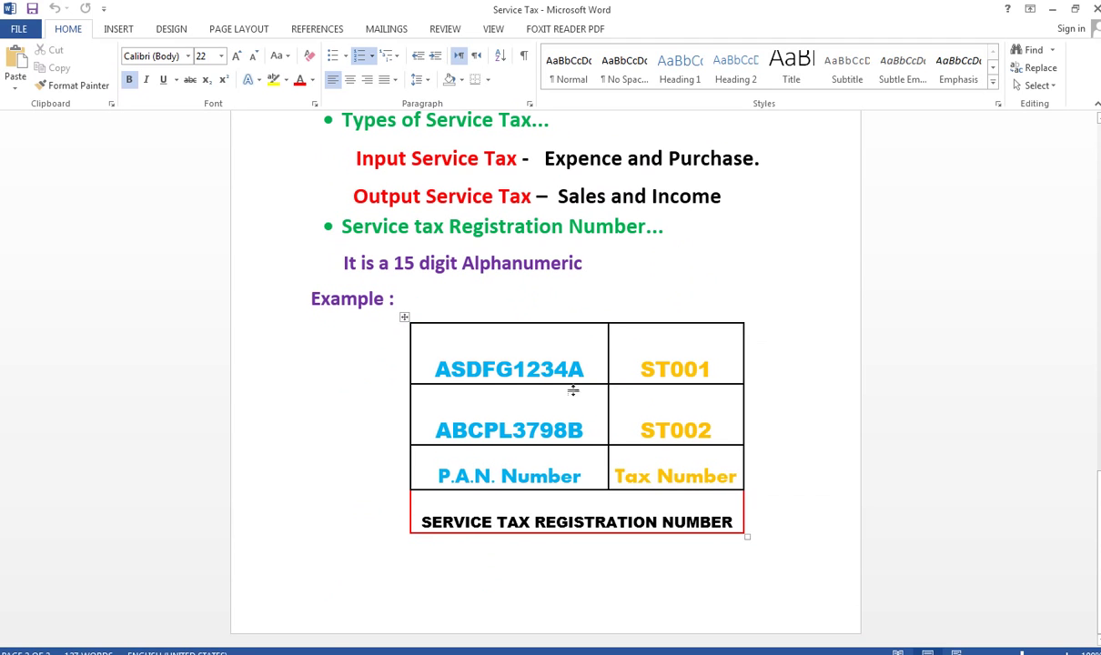
{"action": "key", "text": "alt+Tab"}
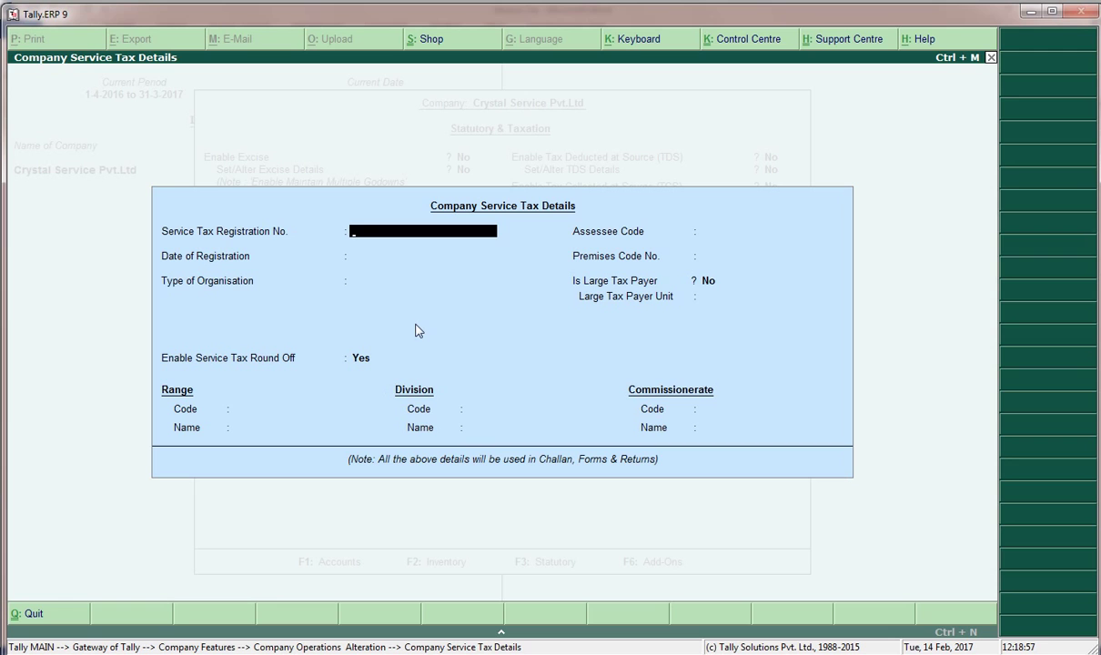
{"action": "type", "text": "ASDFG1234AST001"}
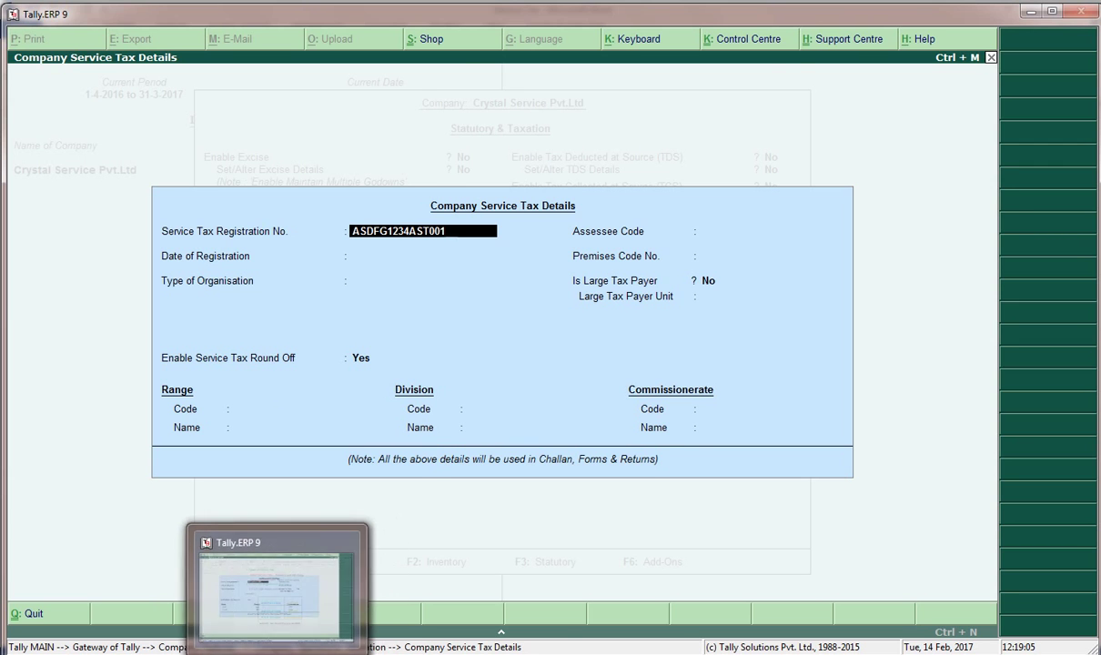
{"action": "key", "text": "alt+Tab"}
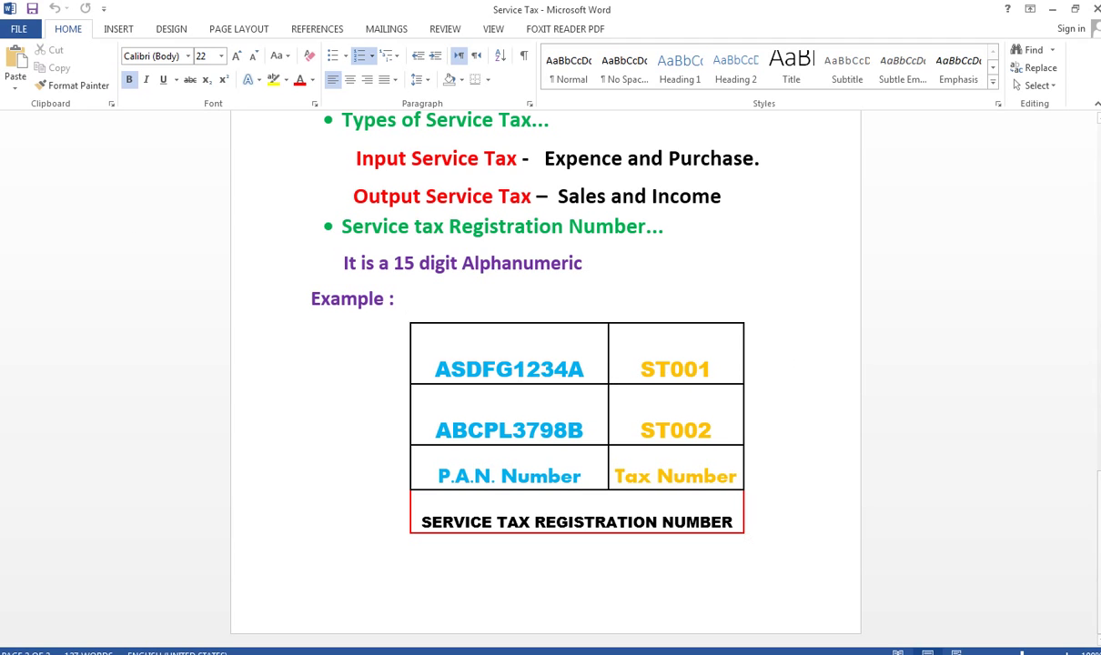
{"action": "key", "text": "alt+Tab"}
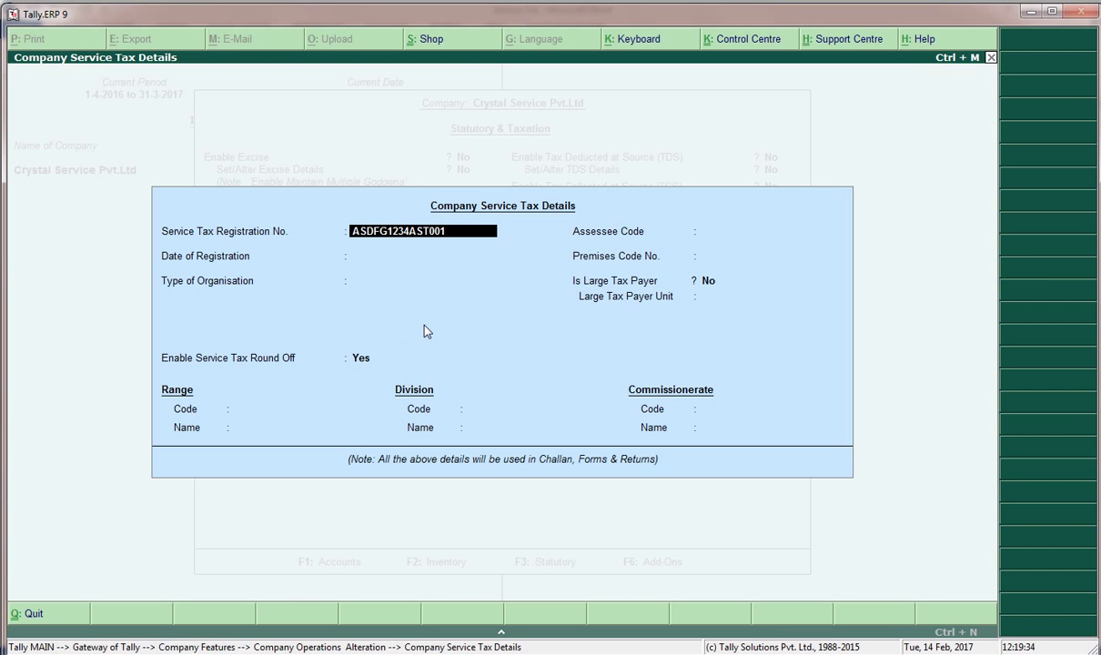
Step: Set the service tax date of registration to 1-Apr-2016
{"action": "key", "text": "Return"}
{"action": "type", "text": "1."}
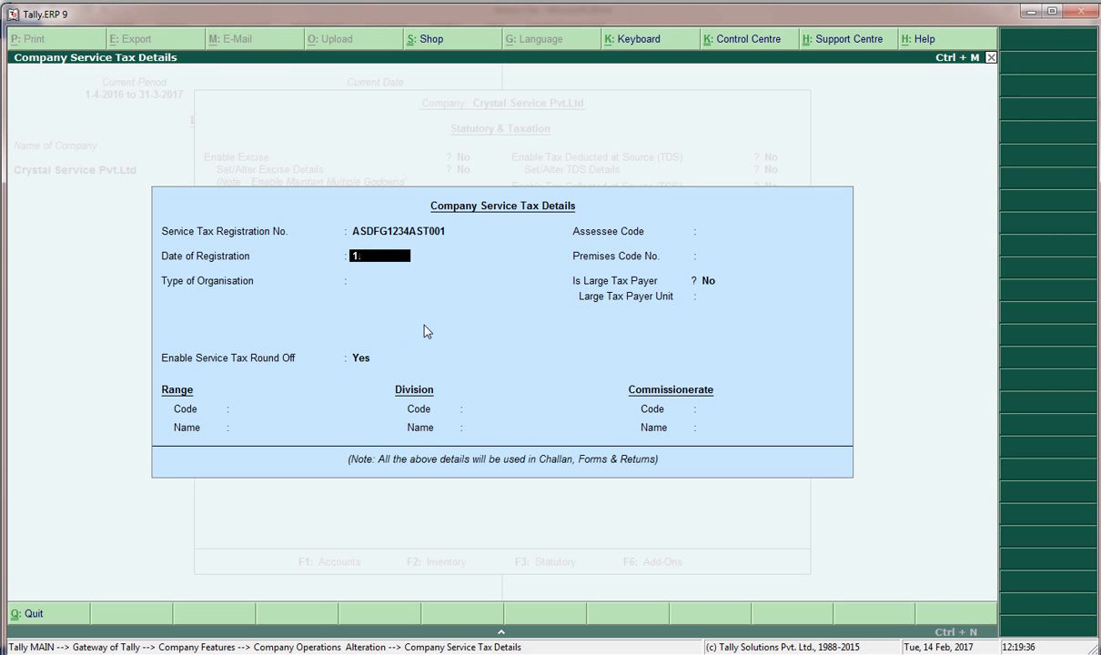
{"action": "type", "text": "4.2016"}
{"action": "key", "text": "Return"}
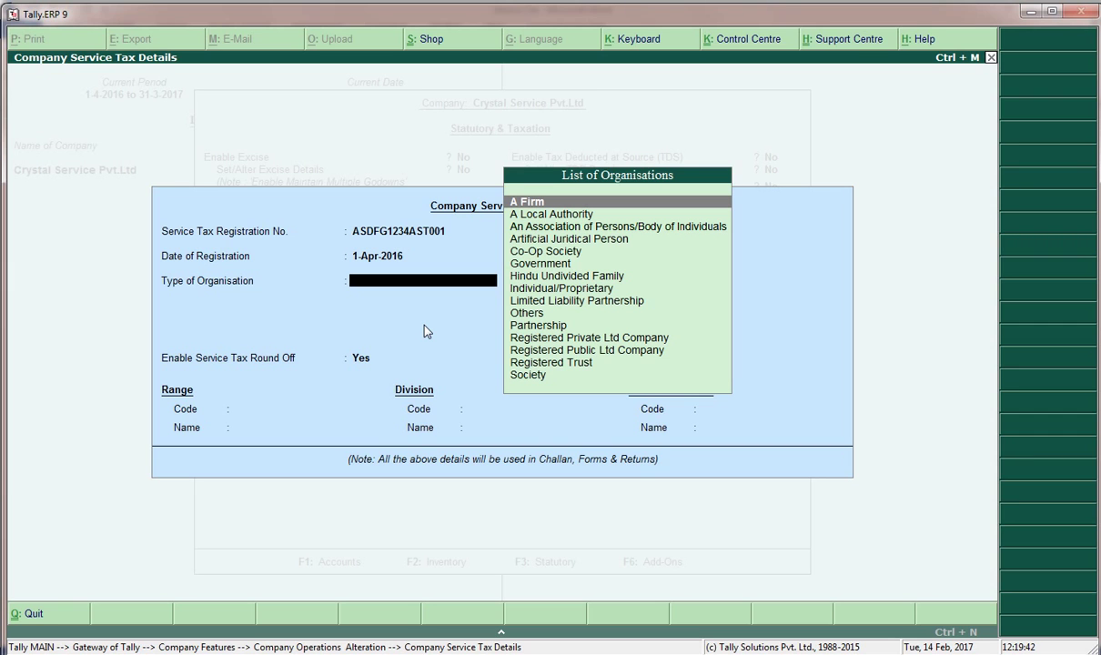
Step: Set the company's type of organisation to Registered Private Ltd Company in the service tax details
{"action": "key", "text": "Down"}
{"action": "key", "text": "Down"}
{"action": "key", "text": "Down"}
{"action": "key", "text": "Down"}
{"action": "key", "text": "Down"}
{"action": "key", "text": "Down"}
{"action": "key", "text": "Down"}
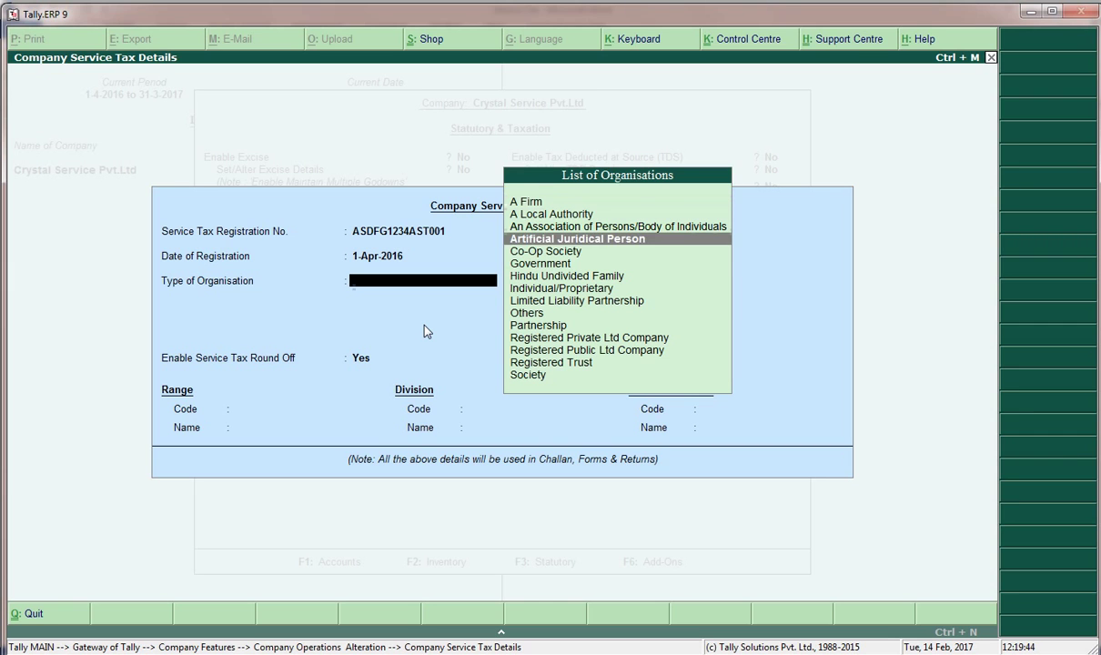
{"action": "key", "text": "Down"}
{"action": "key", "text": "Down"}
{"action": "key", "text": "Down"}
{"action": "key", "text": "Down"}
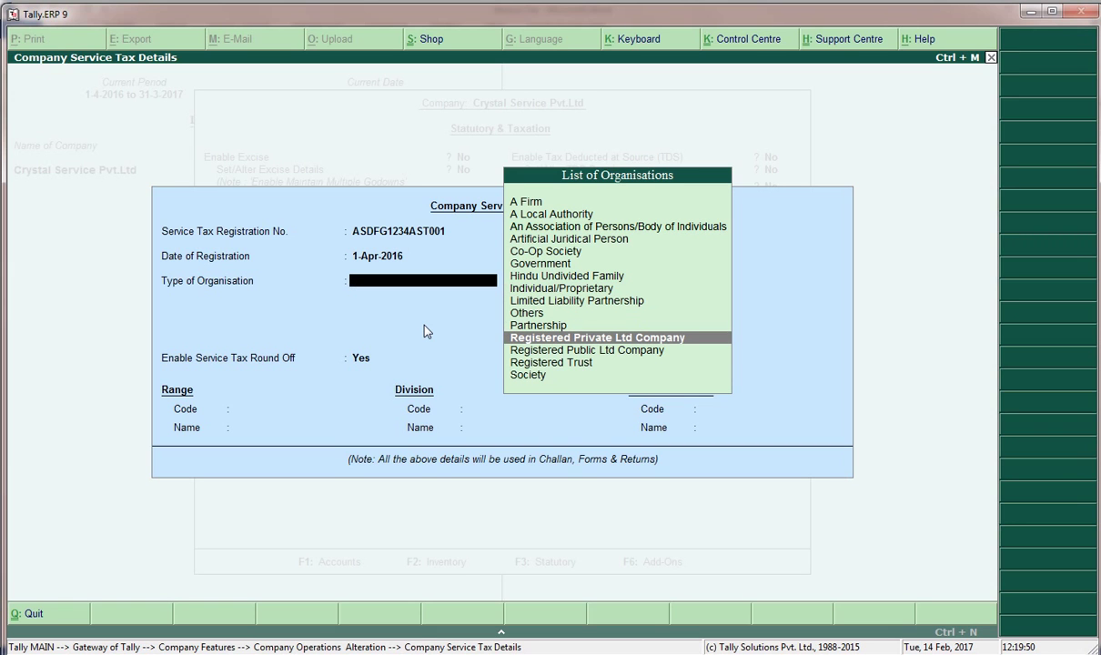
{"action": "key", "text": "Return"}
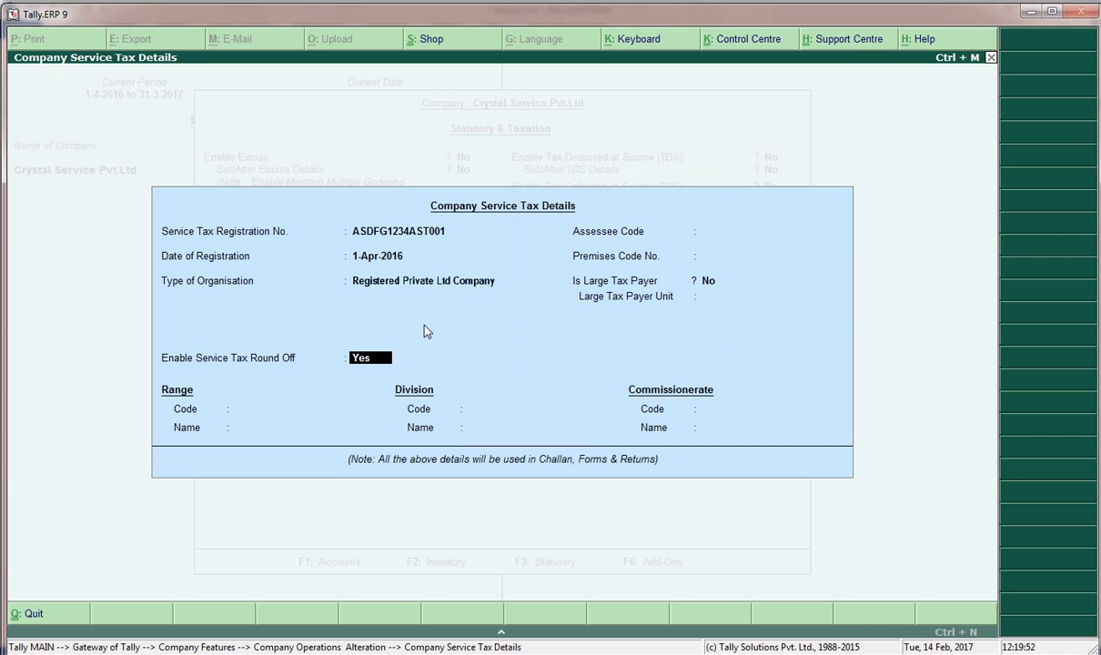
Step: Keep service tax round-off at Yes, leave the range, division and commissionerate fields blank, and save the service tax details
{"action": "key", "text": "Return"}
{"action": "key", "text": "Return"}
{"action": "key", "text": "Return"}
{"action": "key", "text": "Return"}
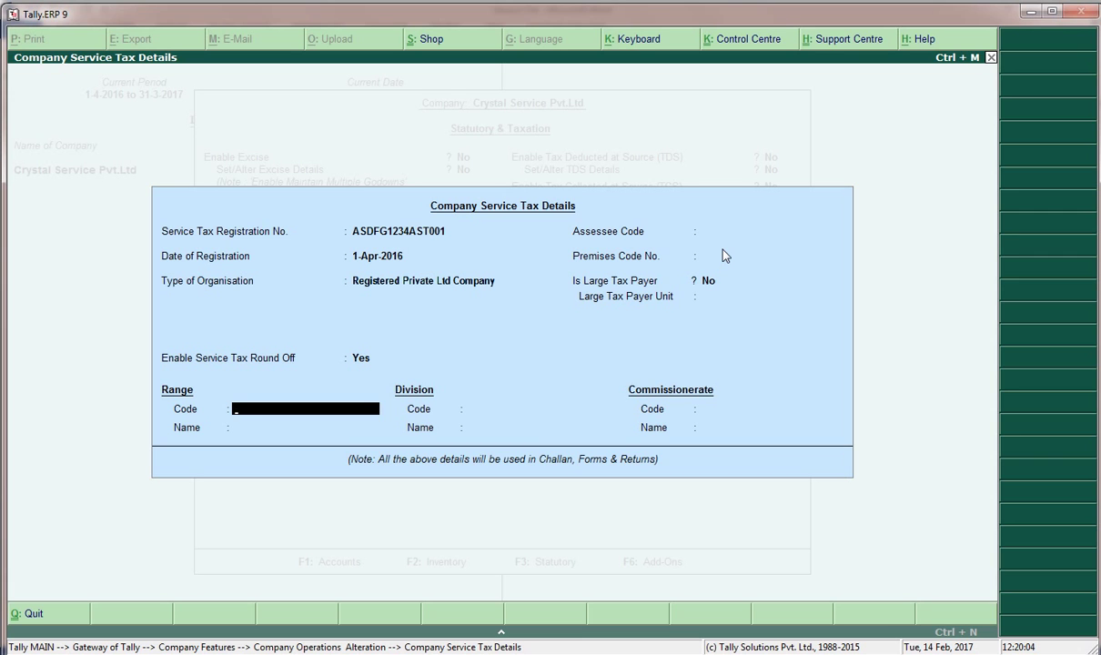
{"action": "key", "text": "Return"}
{"action": "key", "text": "Return"}
{"action": "key", "text": "Return"}
{"action": "key", "text": "Return"}
{"action": "key", "text": "Return"}
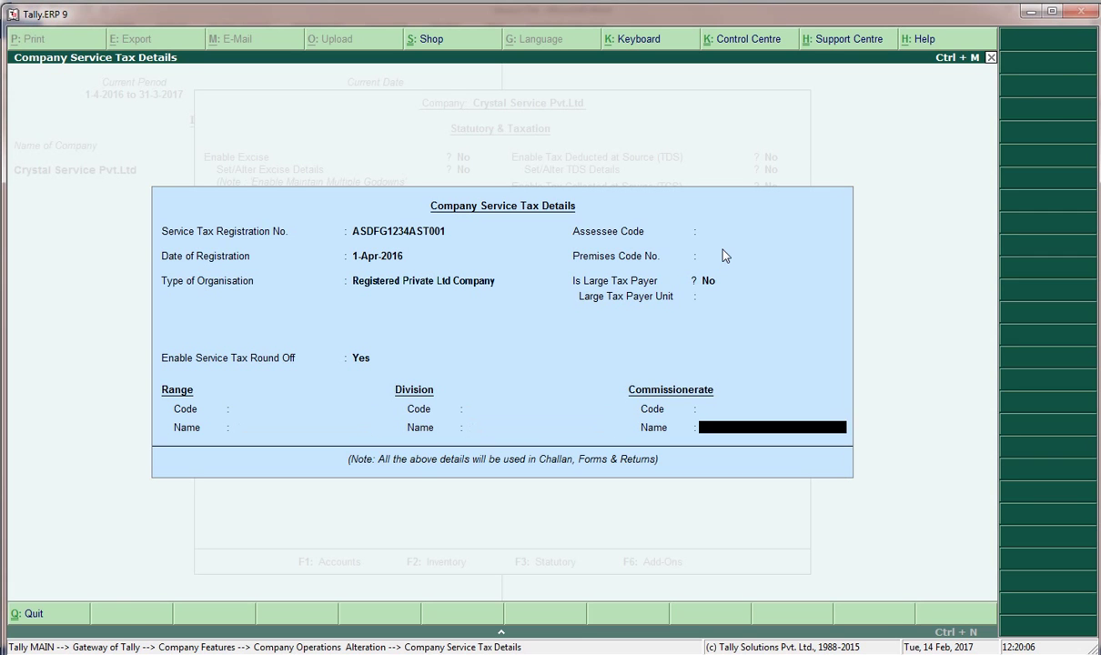
{"action": "key", "text": "Return"}
{"action": "key", "text": "Return"}
Step: Leave the remaining statutory features and tax numbers at their defaults, accept the feature settings and return to the Gateway of Tally
{"action": "key", "text": "Return"}
{"action": "key", "text": "Return"}
{"action": "key", "text": "Return"}
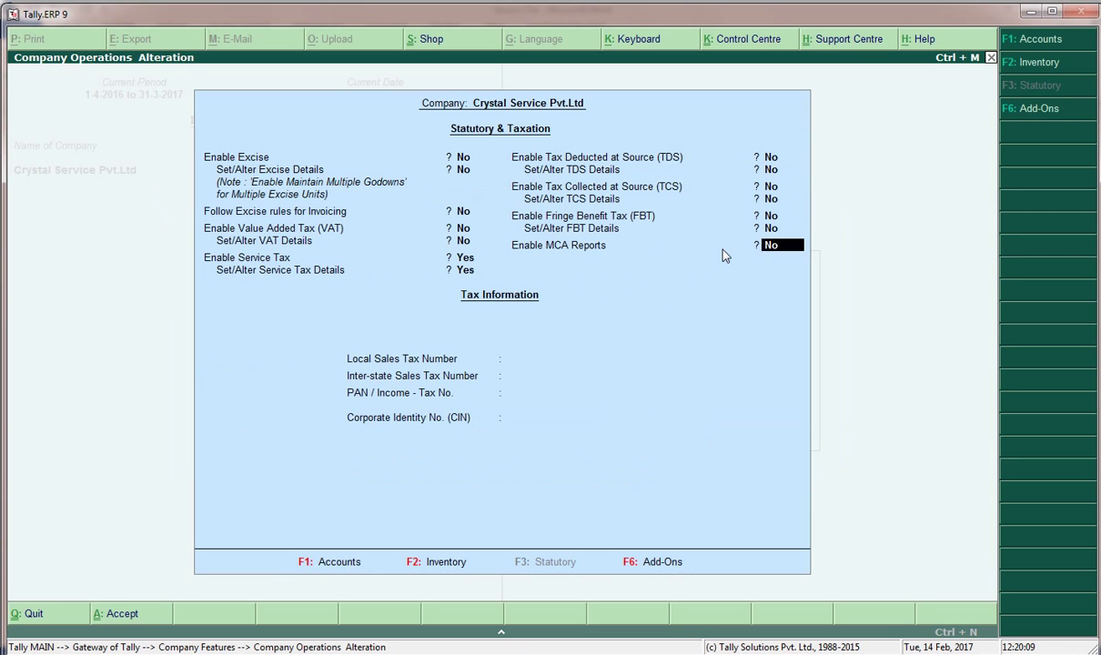
{"action": "key", "text": "Return"}
{"action": "key", "text": "Return"}
{"action": "key", "text": "Return"}
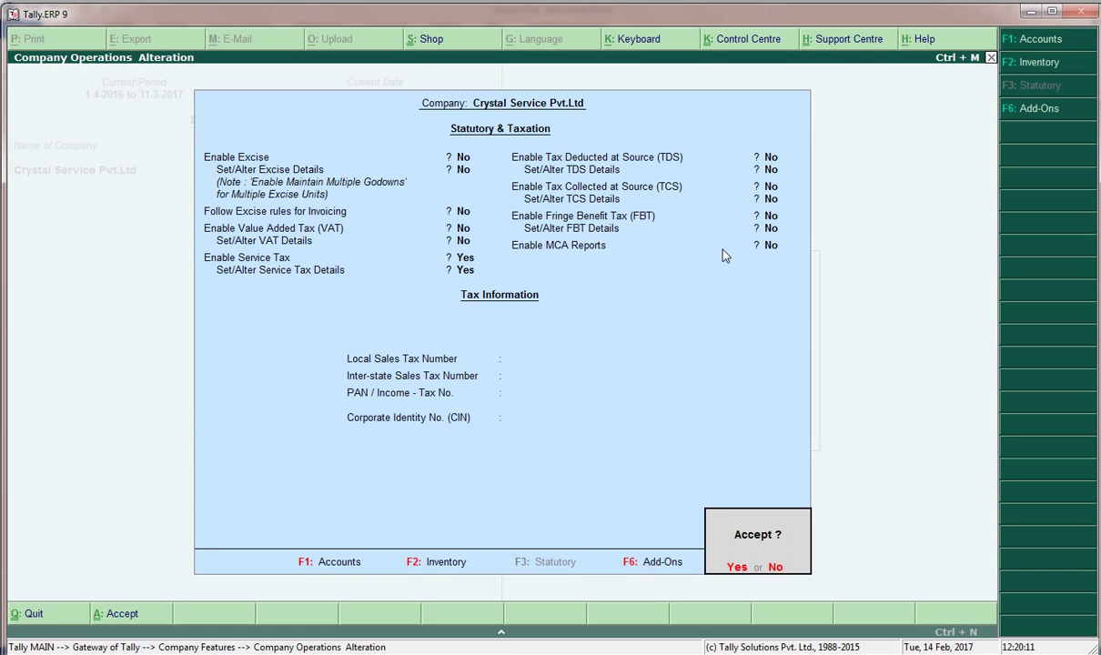
{"action": "key", "text": "Return"}
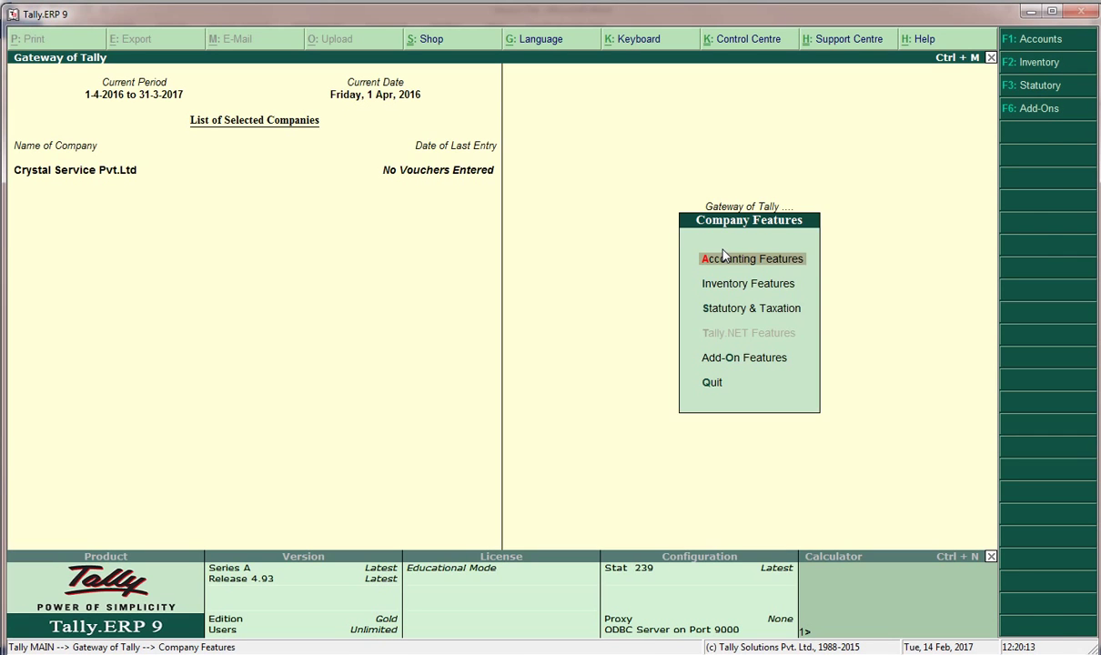
{"action": "key", "text": "Escape"}
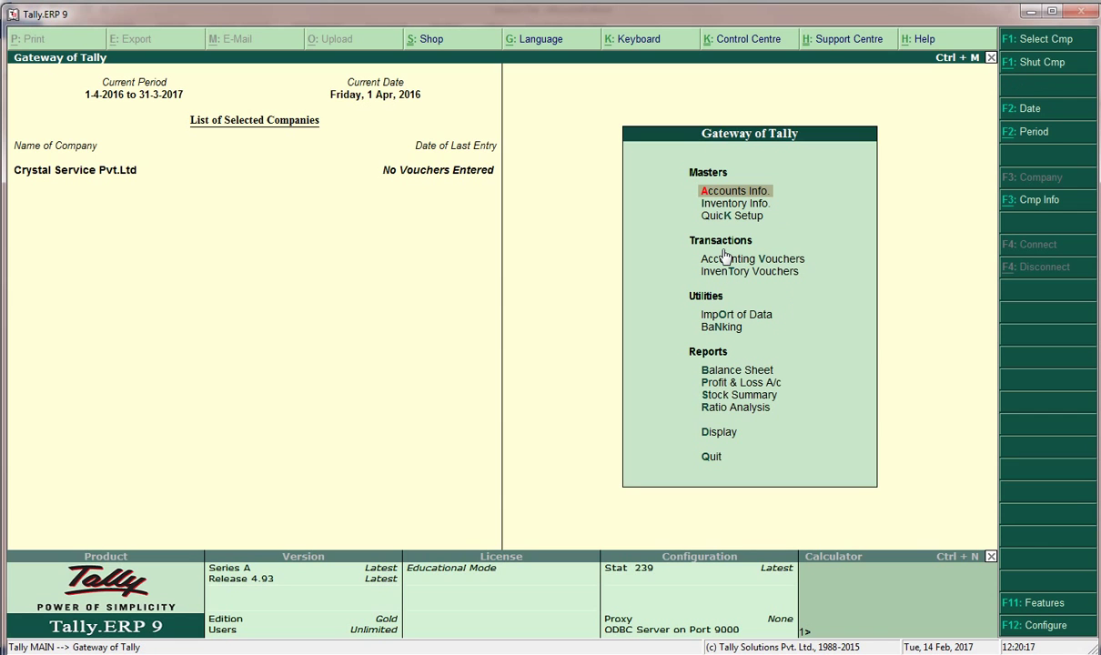
Step: Open single ledger creation for Crystal Service Pvt.Ltd, and switch to the Word notes to look up the transactions
{"action": "key", "text": "a"}
{"action": "key", "text": "l"}
{"action": "key", "text": "c"}
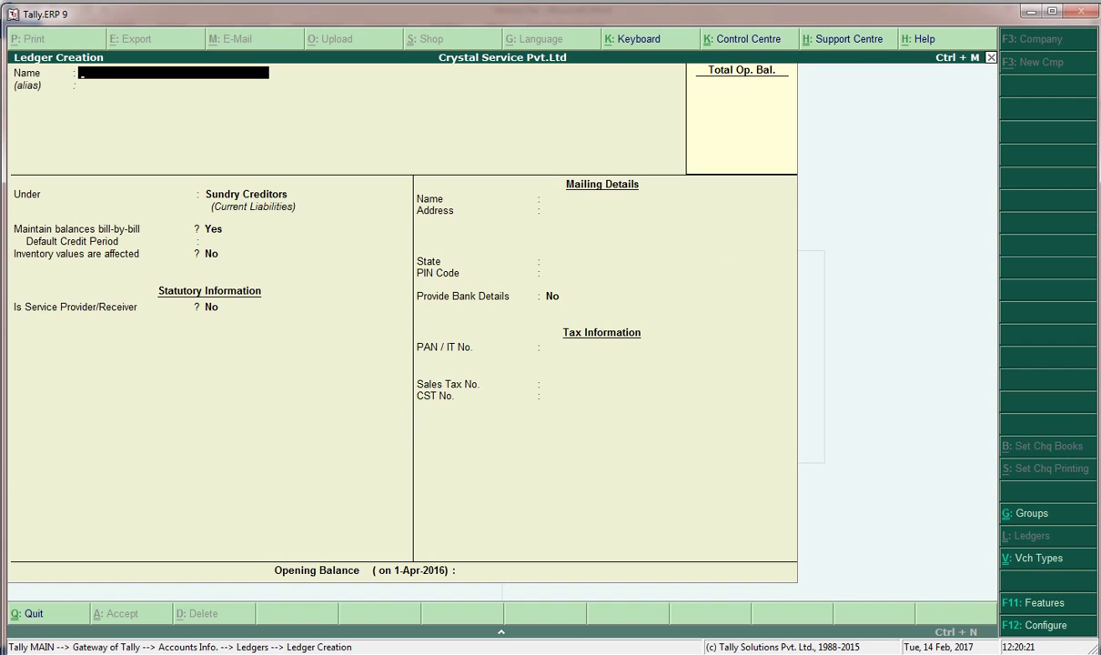
{"action": "key", "text": "alt+Tab"}
{"action": "scroll", "coordinate": [749, 445], "scroll_direction": "up", "scroll_amount": 15}
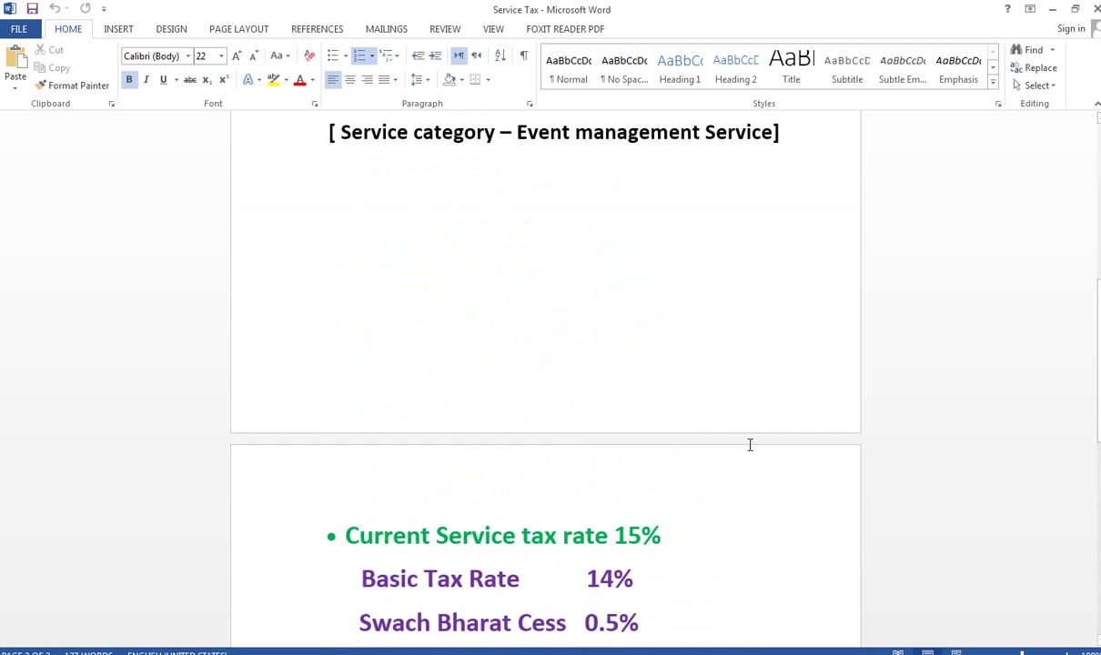
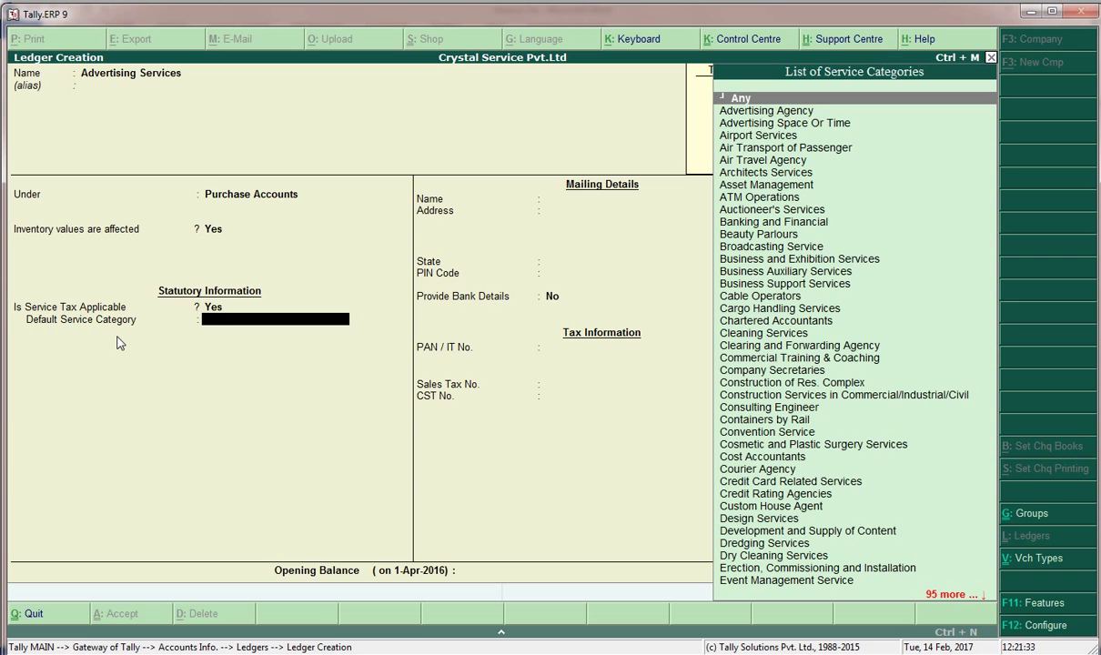
Step: Set the Advertising Services ledger's default service category to Advertising Agency and save the ledger
{"action": "type", "text": "Ad"}
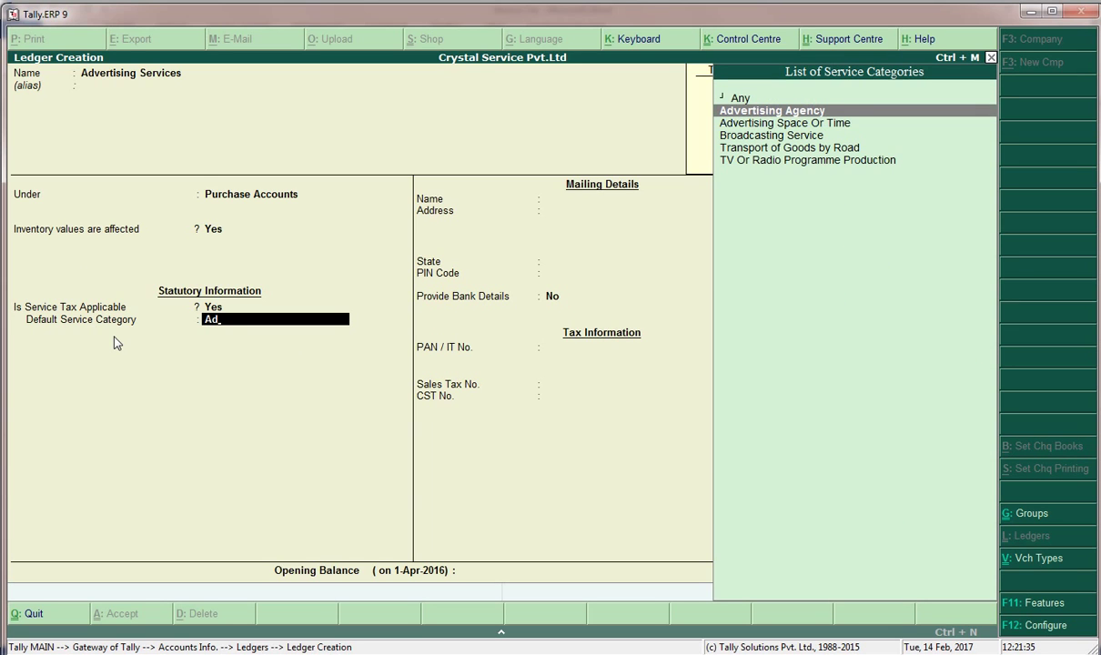
{"action": "left_click", "coordinate": [818, 111]}
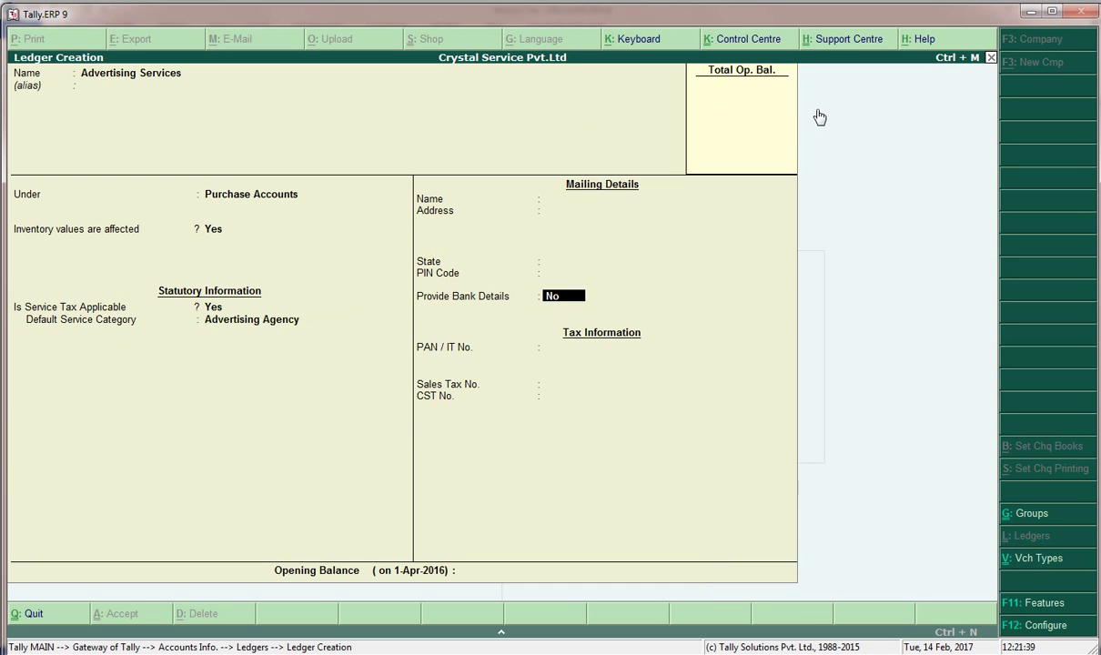
{"action": "key", "text": "Return"}
{"action": "key", "text": "Return"}
{"action": "key", "text": "Return"}
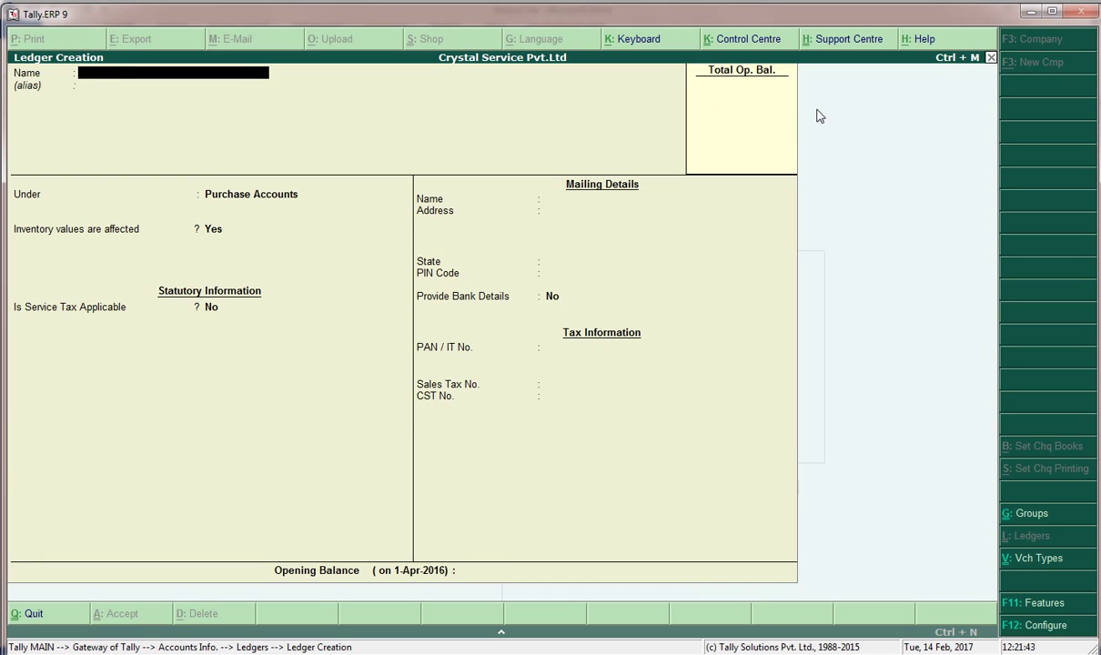
Step: Name the new ledger Lalit Agency and place it under Sundry Creditors
{"action": "type", "text": "Lalit agency"}
{"action": "key", "text": "Return"}
{"action": "key", "text": "Return"}
{"action": "type", "text": "S"}
{"action": "key", "text": "Up"}
{"action": "key", "text": "Up"}
{"action": "key", "text": "Up"}
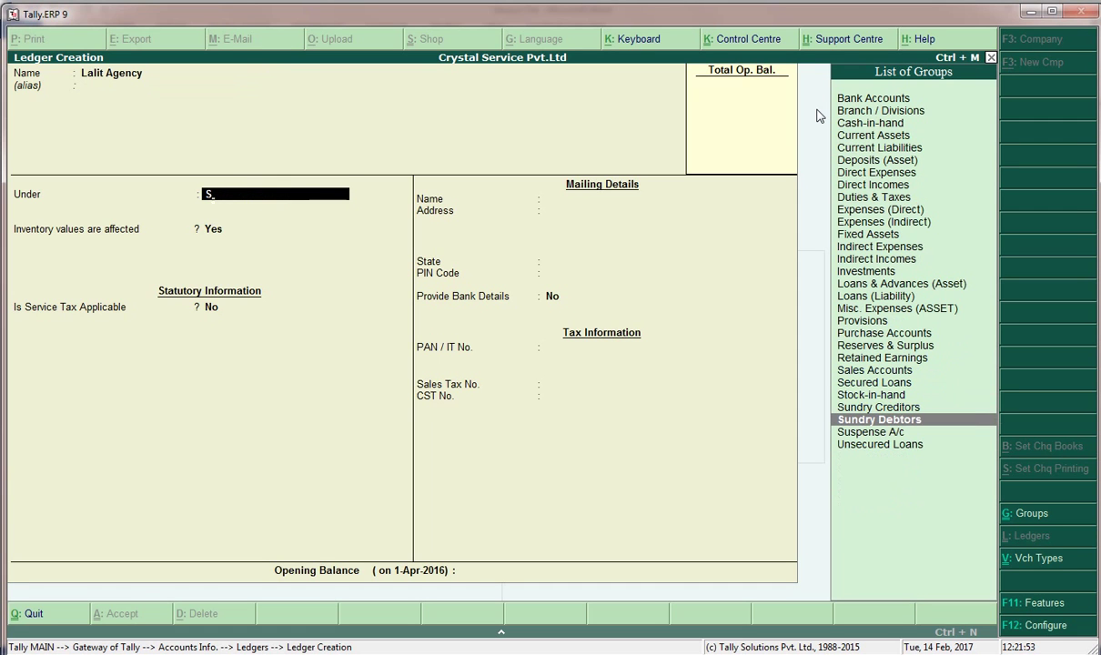
{"action": "key", "text": "Return"}
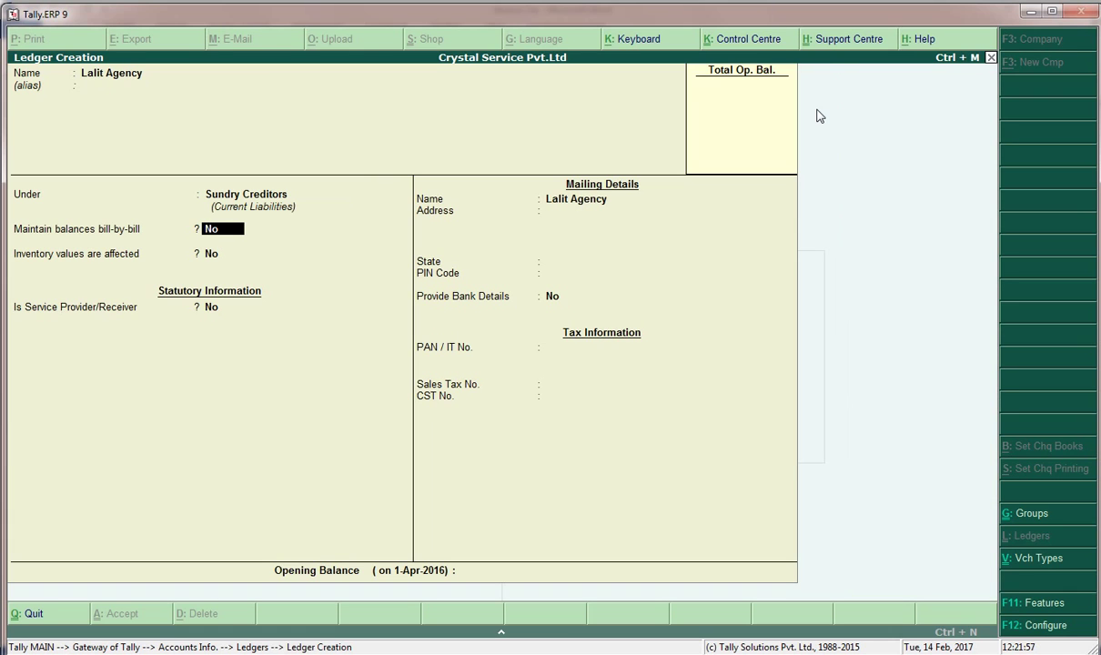
Step: Enable bill-by-bill balances for Lalit Agency and mark it as a service provider/receiver
{"action": "key", "text": "y"}
{"action": "key", "text": "Return"}
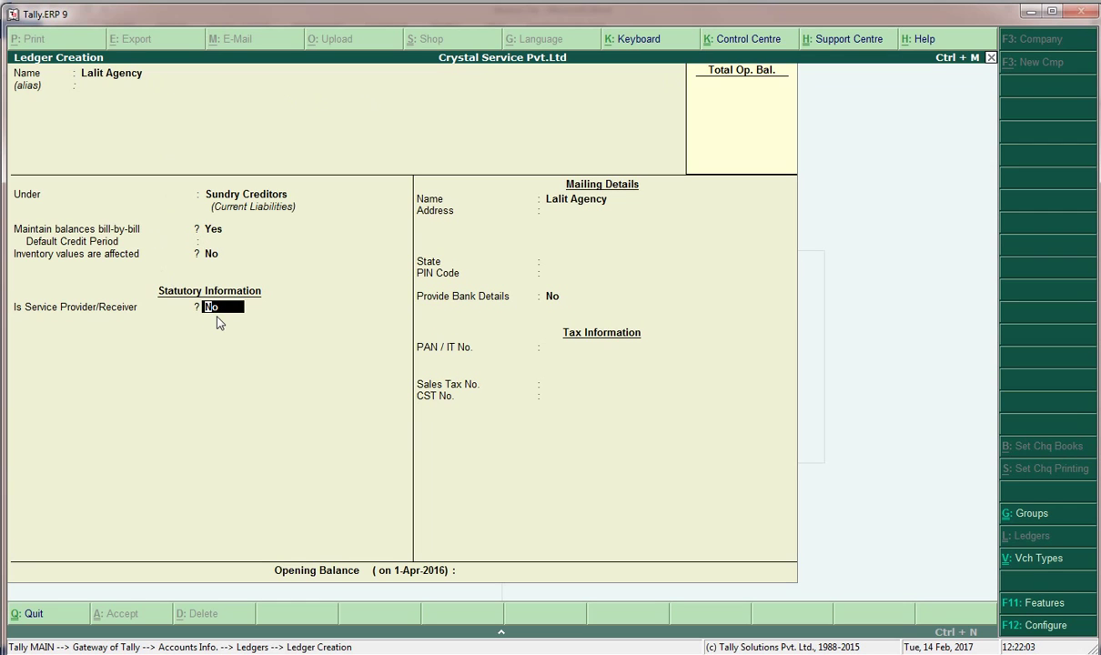
{"action": "key", "text": "y"}
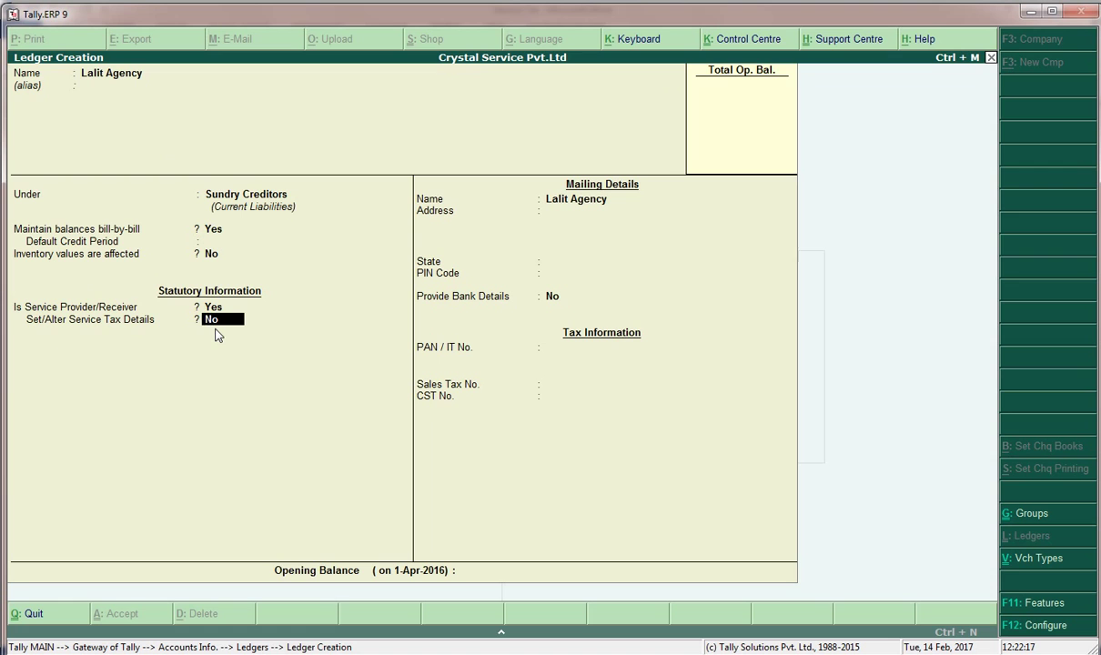
Step: Leave Lalit Agency's service tax, mailing, bank and tax details at their defaults and save the ledger
{"action": "key", "text": "Return"}
{"action": "key", "text": "Return"}
{"action": "key", "text": "Return"}
{"action": "key", "text": "Return"}
{"action": "key", "text": "Return"}
{"action": "key", "text": "Return"}
{"action": "key", "text": "Return"}
{"action": "key", "text": "Return"}
{"action": "key", "text": "Return"}
{"action": "key", "text": "Return"}
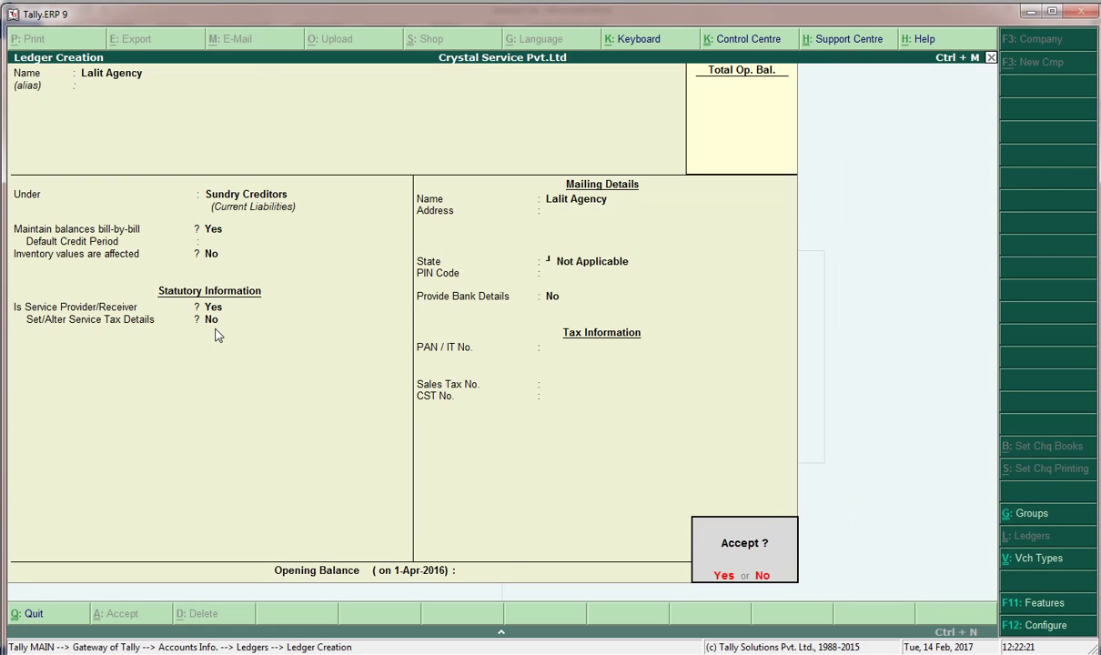
{"action": "key", "text": "Return"}
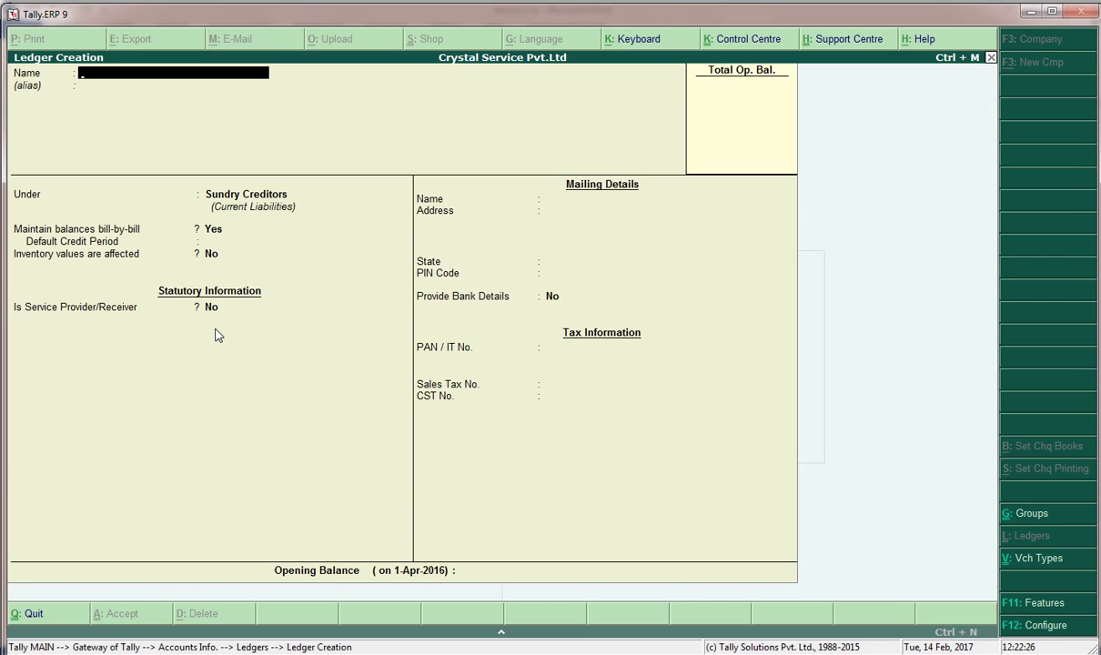
Step: Name the next ledger ST@15% and place it under Duties & Taxes
{"action": "type", "text": "ST@15%"}
{"action": "key", "text": "Return"}
{"action": "key", "text": "Return"}
{"action": "type", "text": "du"}
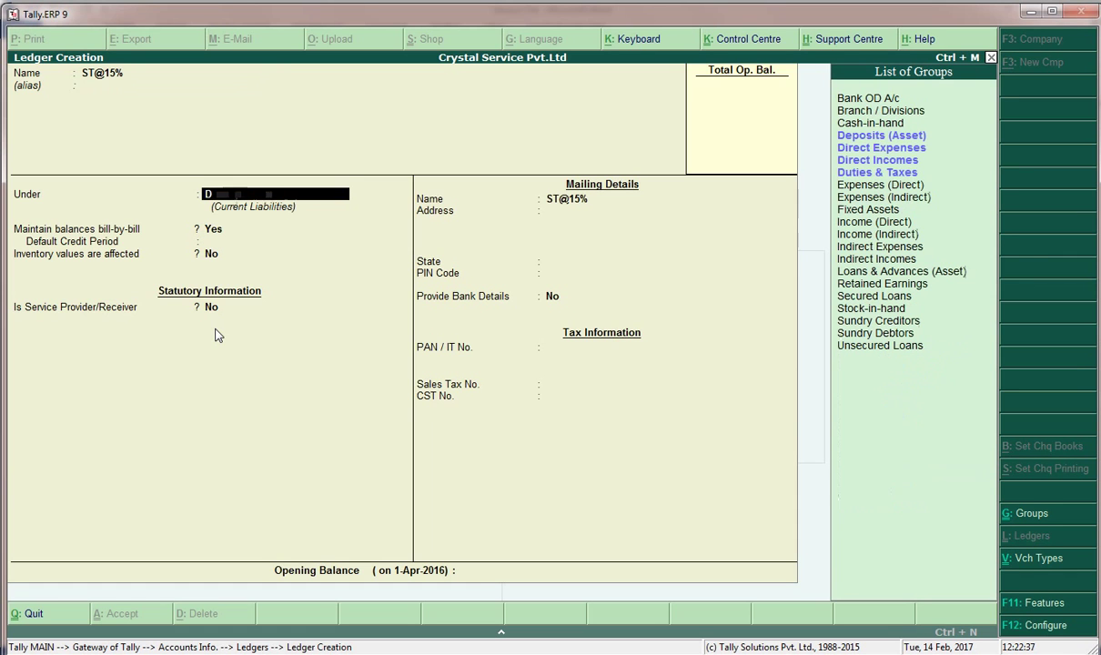
{"action": "key", "text": "Return"}
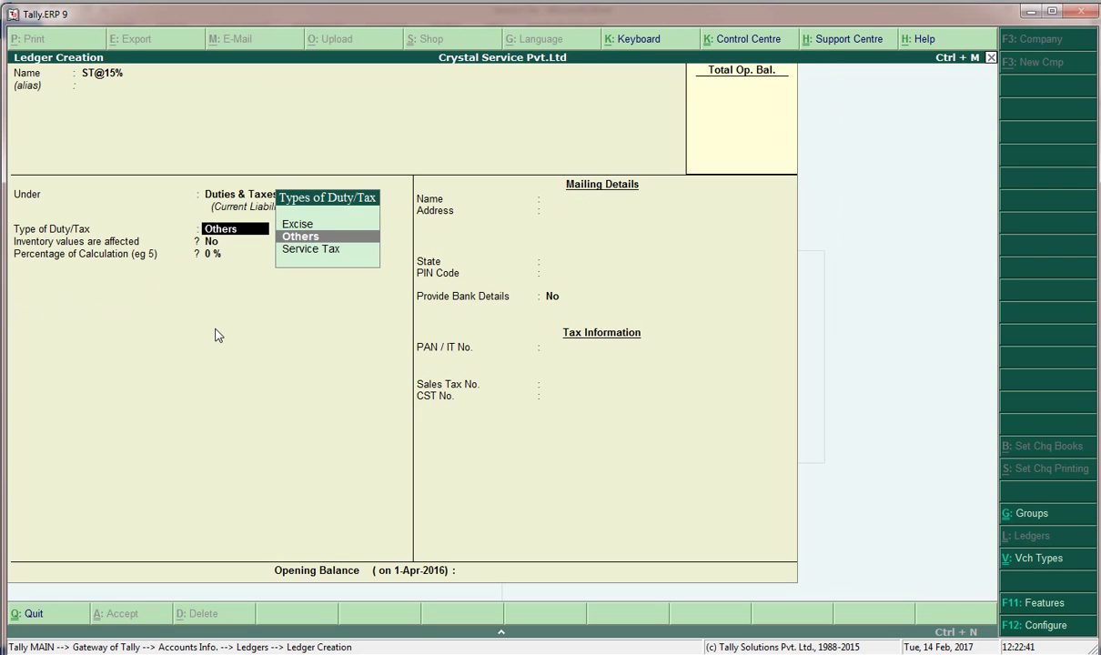
Step: Set both the duty type and the tax head of ST@15% to Service Tax and save the ledger
{"action": "key", "text": "Down"}
{"action": "key", "text": "Return"}
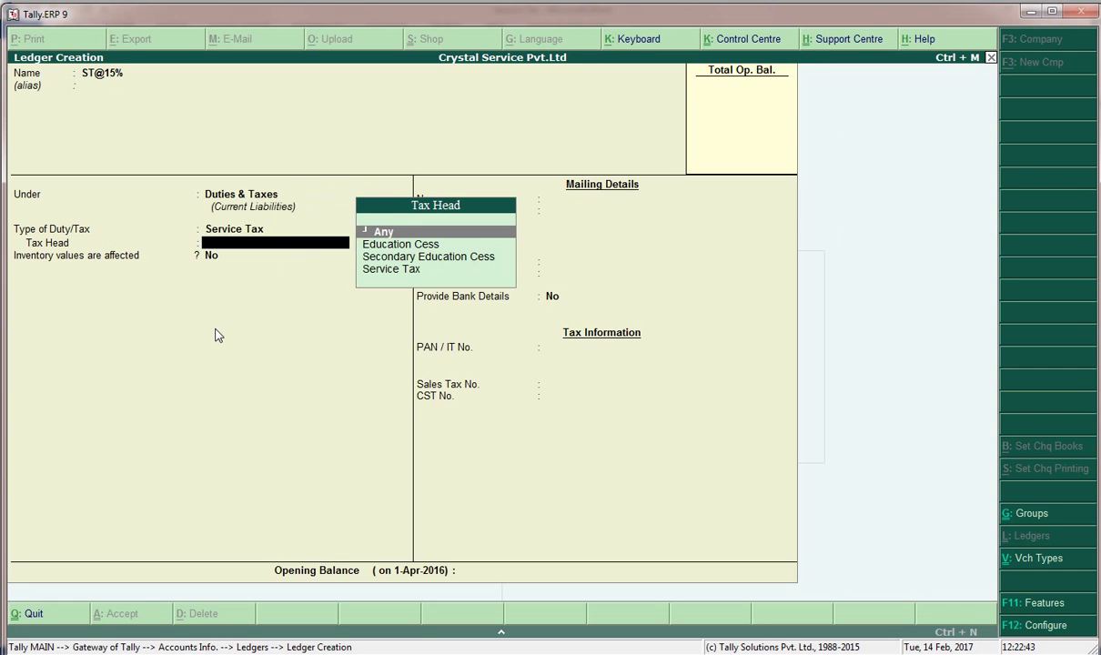
{"action": "key", "text": "Down"}
{"action": "key", "text": "Down"}
{"action": "key", "text": "Down"}
{"action": "key", "text": "Return"}
{"action": "key", "text": "Return"}
{"action": "key", "text": "Return"}
{"action": "key", "text": "Return"}
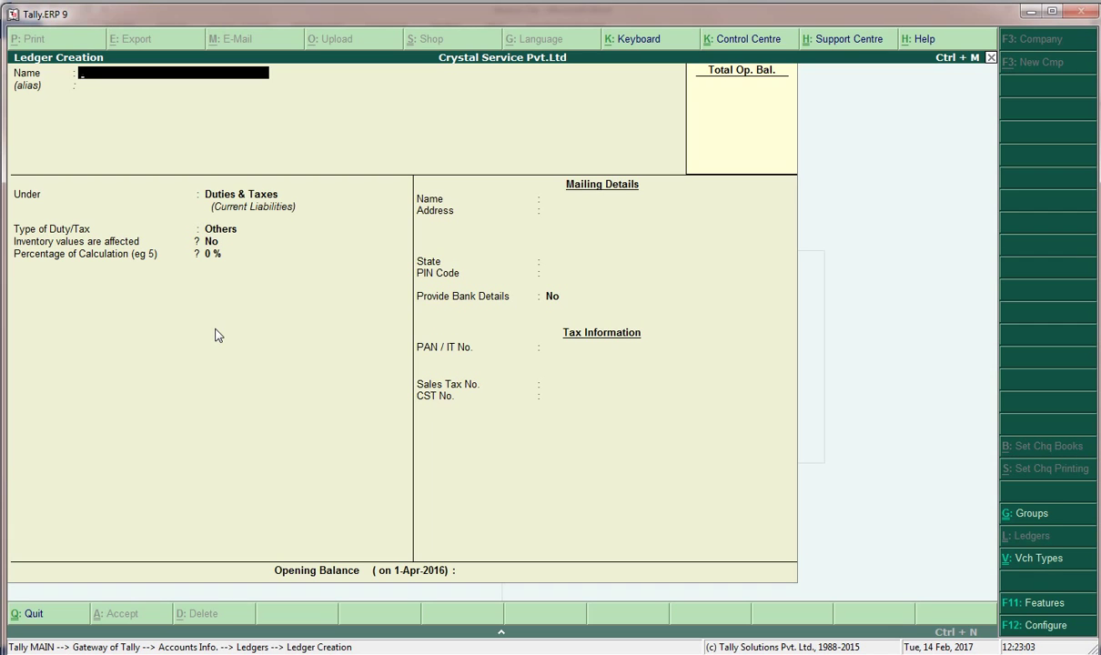
Step: Name another new ledger Hdfc Bank and place it under Bank Accounts
{"action": "type", "text": "Hdfc Ank"}
{"action": "key", "text": "BackSpace"}
{"action": "key", "text": "BackSpace"}
{"action": "key", "text": "BackSpace"}
{"action": "type", "text": "Bank"}
{"action": "key", "text": "Return"}
{"action": "type", "text": "B"}
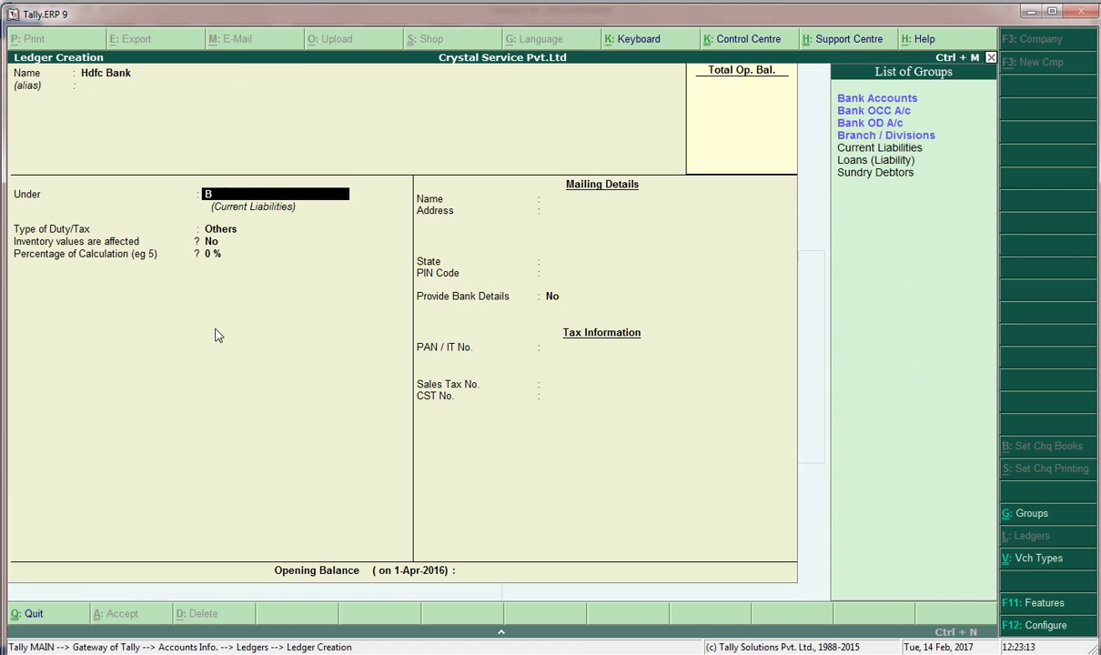
{"action": "key", "text": "Down"}
{"action": "key", "text": "Up"}
{"action": "key", "text": "Return"}
Step: Save the Hdfc Bank ledger with its default details and leave ledger creation for the Gateway of Tally
{"action": "key", "text": "Return"}
{"action": "key", "text": "Return"}
{"action": "key", "text": "Return"}
{"action": "key", "text": "Return"}
{"action": "key", "text": "Return"}
{"action": "key", "text": "Return"}
{"action": "key", "text": "Return"}
{"action": "key", "text": "Escape"}
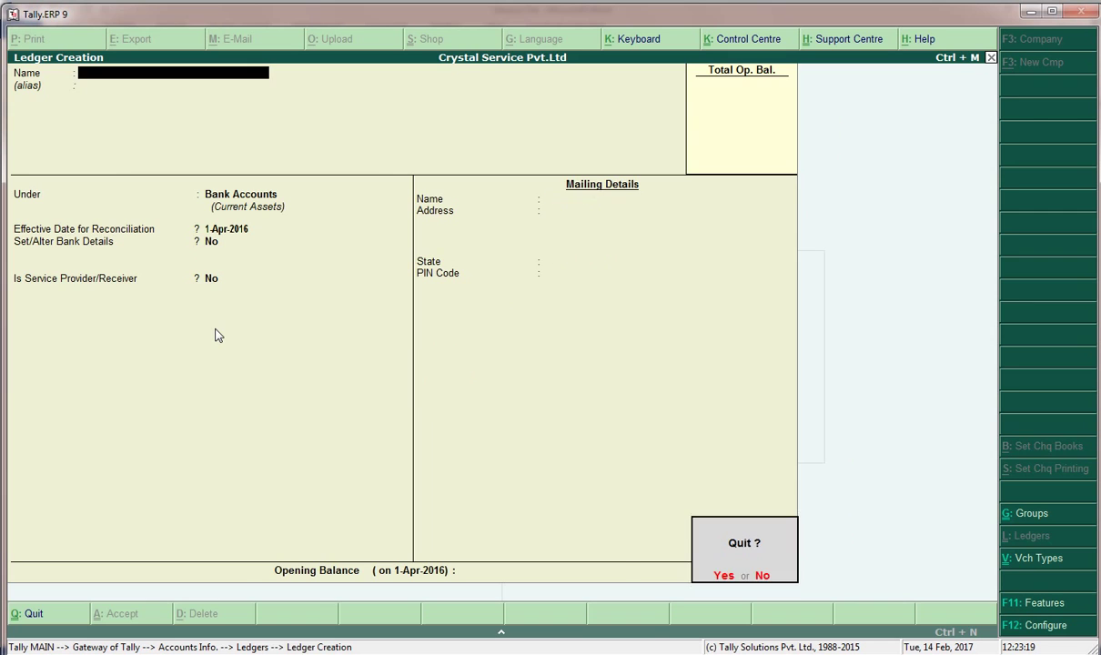
{"action": "key", "text": "Return"}
{"action": "key", "text": "Escape"}
{"action": "key", "text": "Escape"}
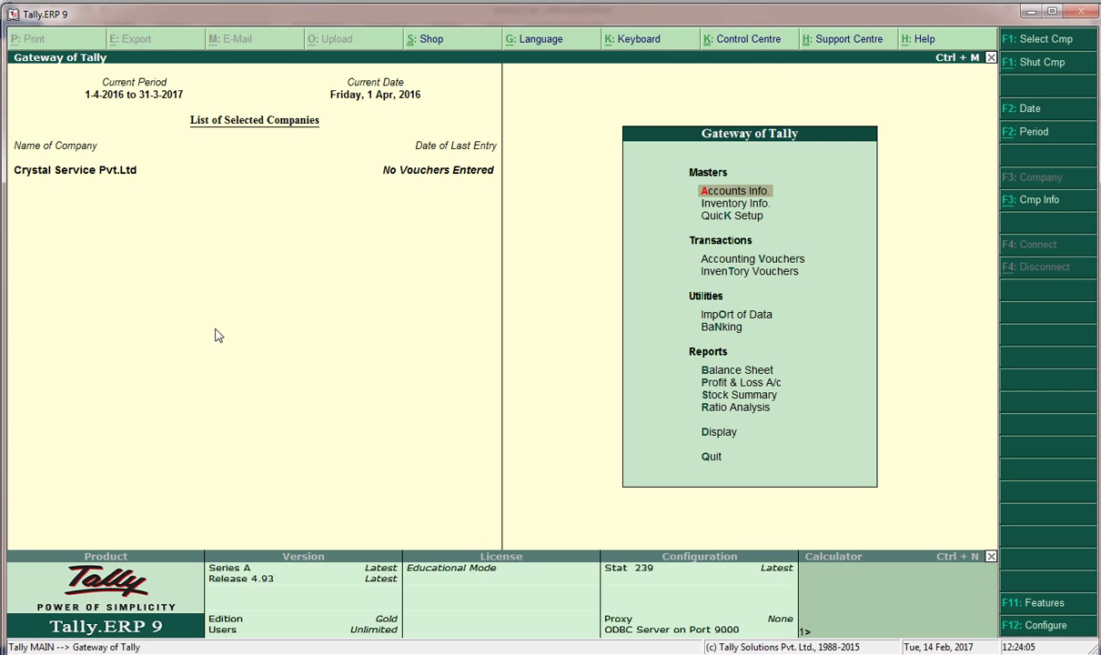
Step: Open a purchase voucher and enter the supplier invoice number pa-123 from the Word notes, dated 1-Apr-2016
{"action": "key", "text": "v"}
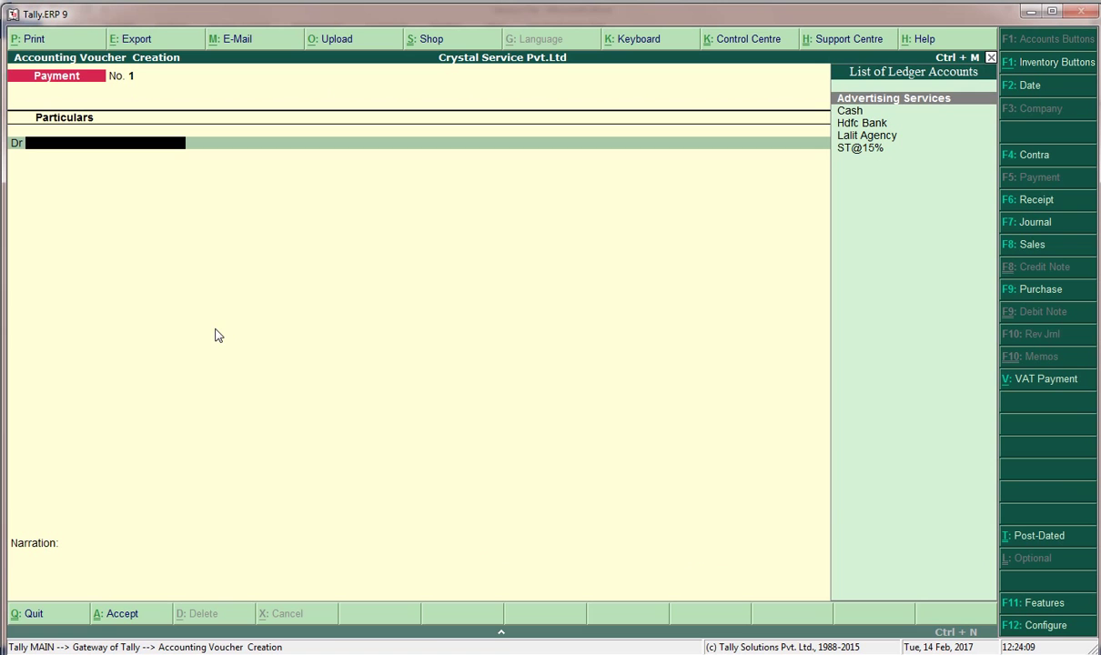
{"action": "key", "text": "F9"}
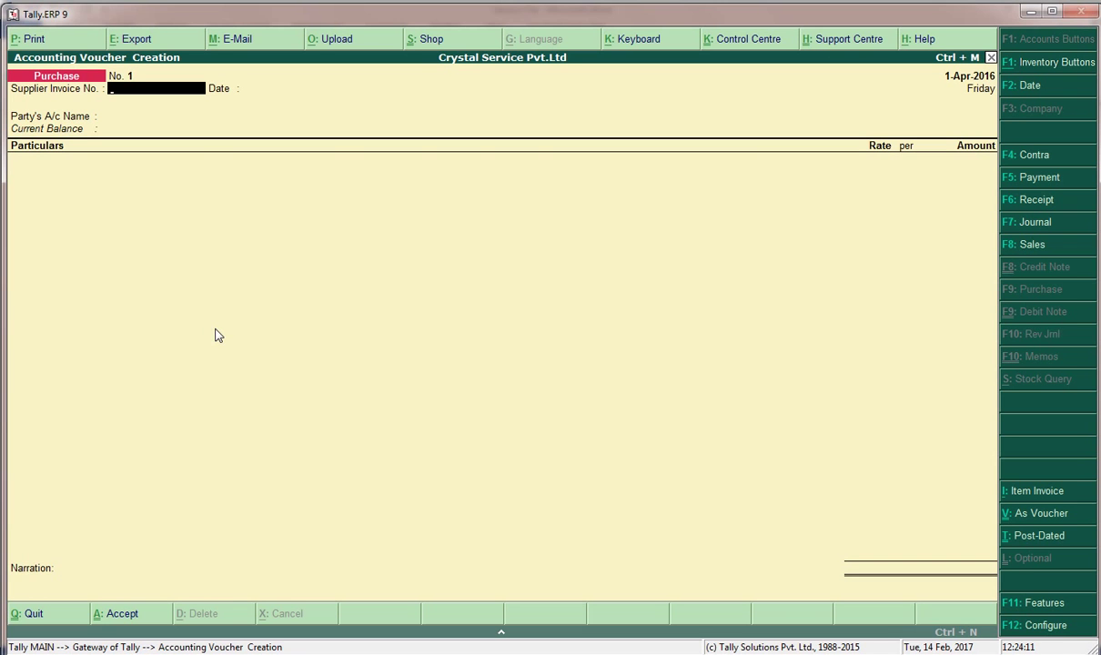
{"action": "left_click", "coordinate": [289, 573]}
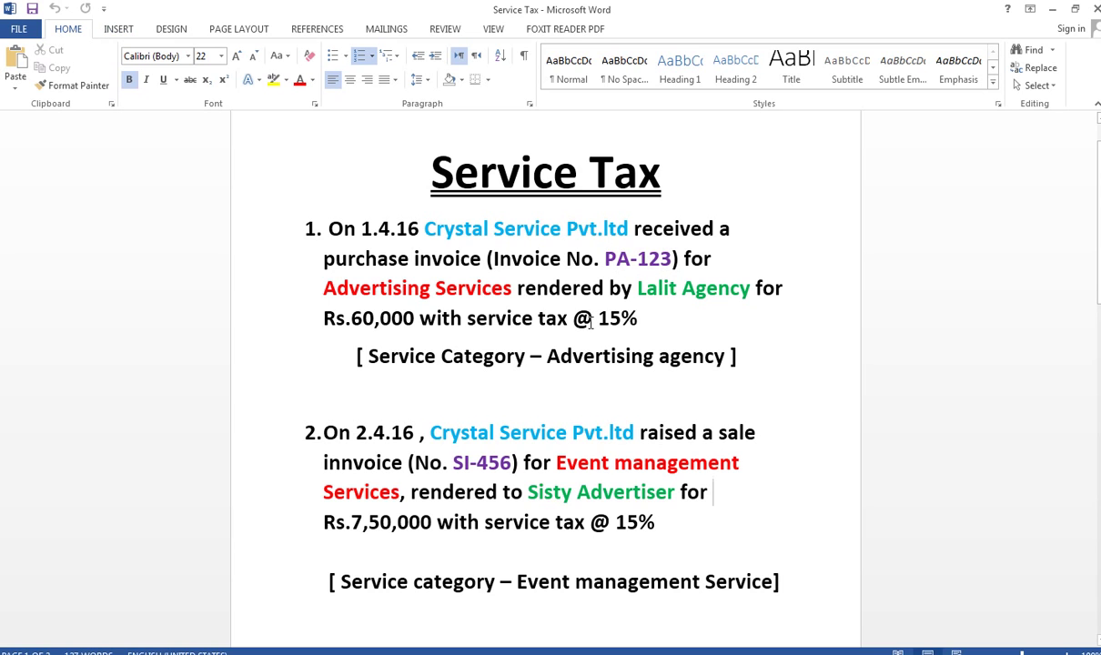
{"action": "key", "text": "alt+Tab"}
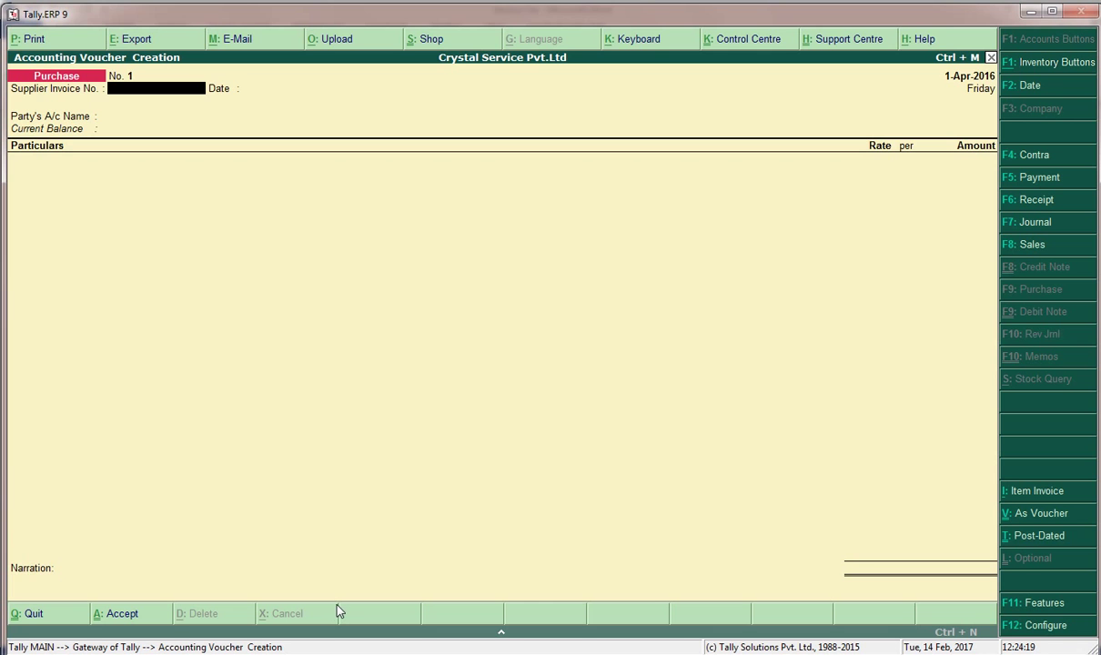
{"action": "type", "text": "pa-123"}
{"action": "key", "text": "Return"}
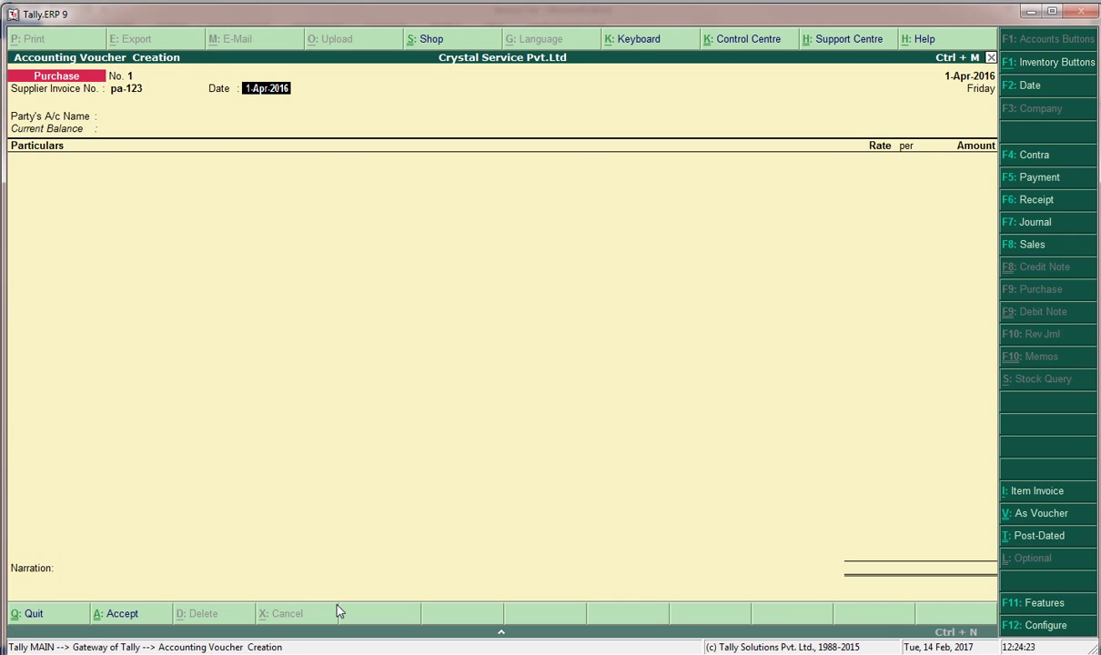
{"action": "key", "text": "Return"}
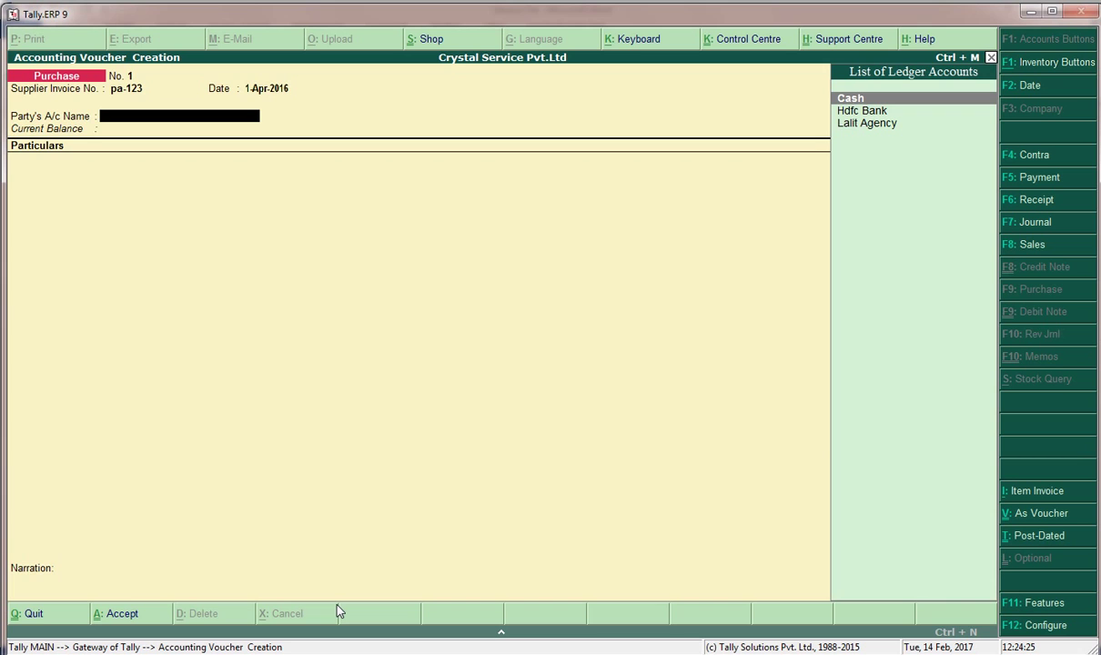
{"action": "key", "text": "Down"}
{"action": "key", "text": "Down"}
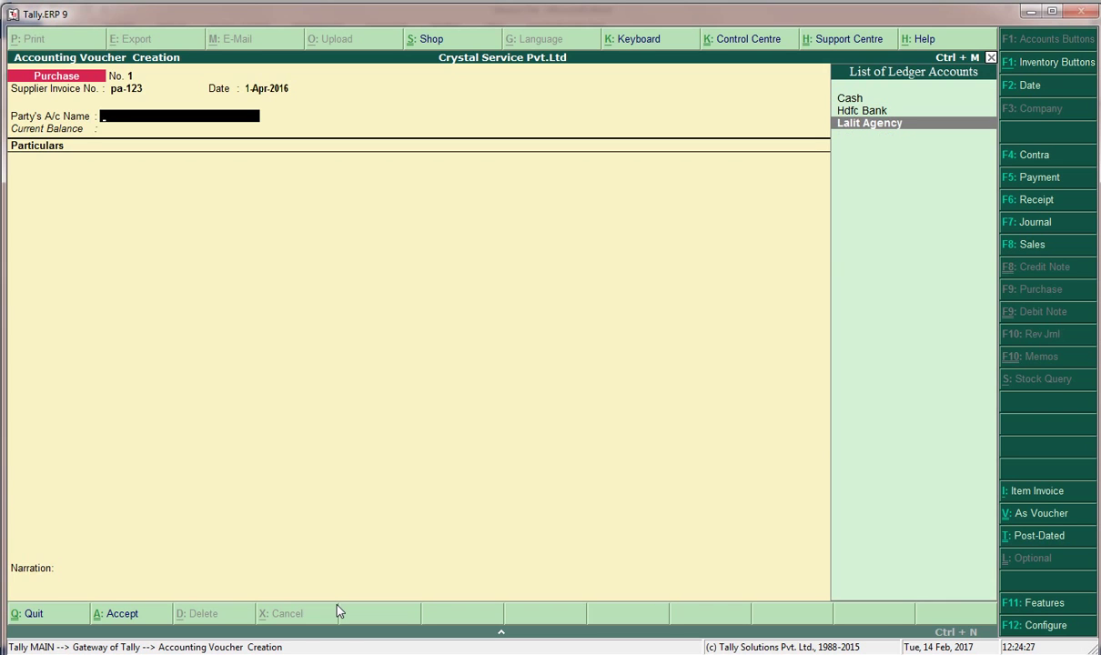
{"action": "key", "text": "Return"}
{"action": "key", "text": "Return"}
{"action": "key", "text": "Return"}
{"action": "key", "text": "Return"}
{"action": "key", "text": "Return"}
{"action": "key", "text": "Return"}
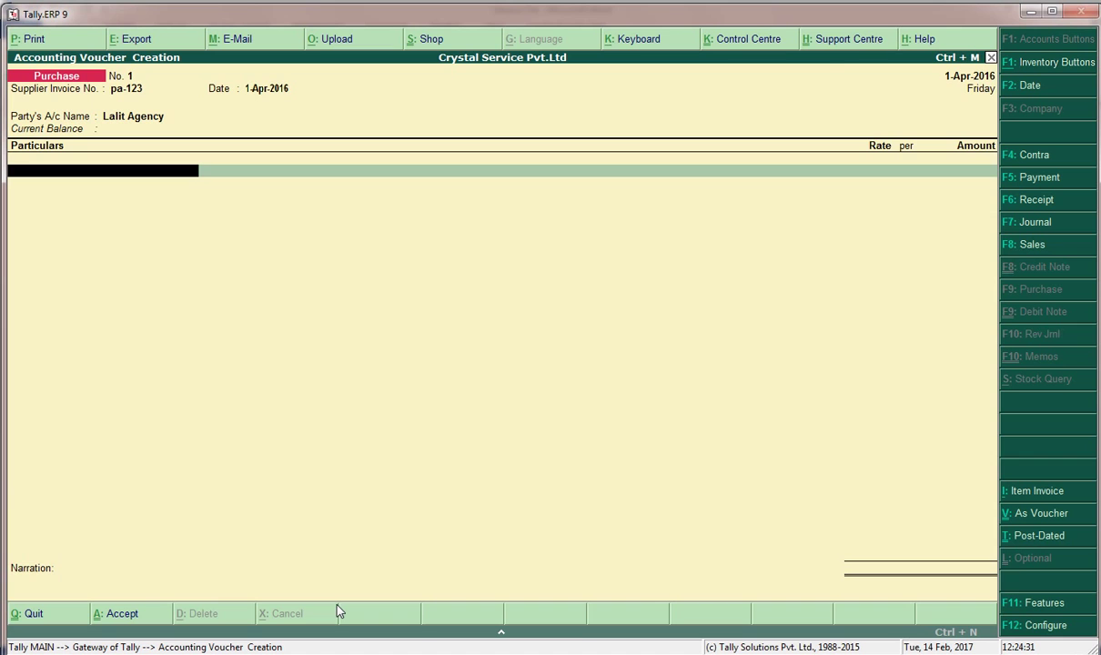
{"action": "type", "text": "Ad"}
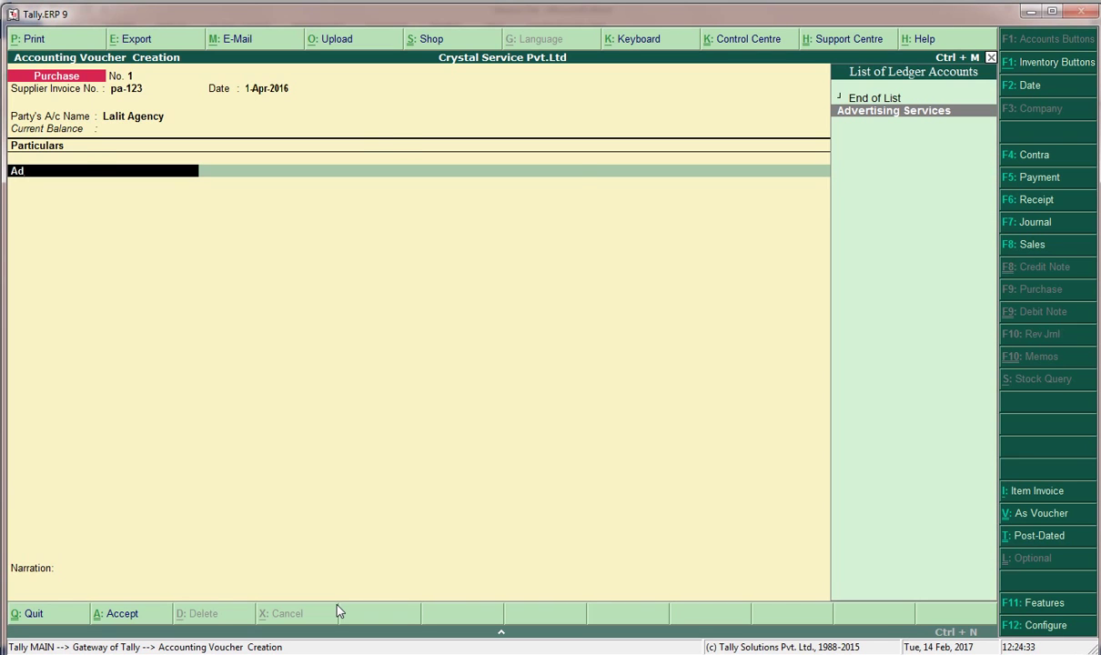
{"action": "key", "text": "Return"}
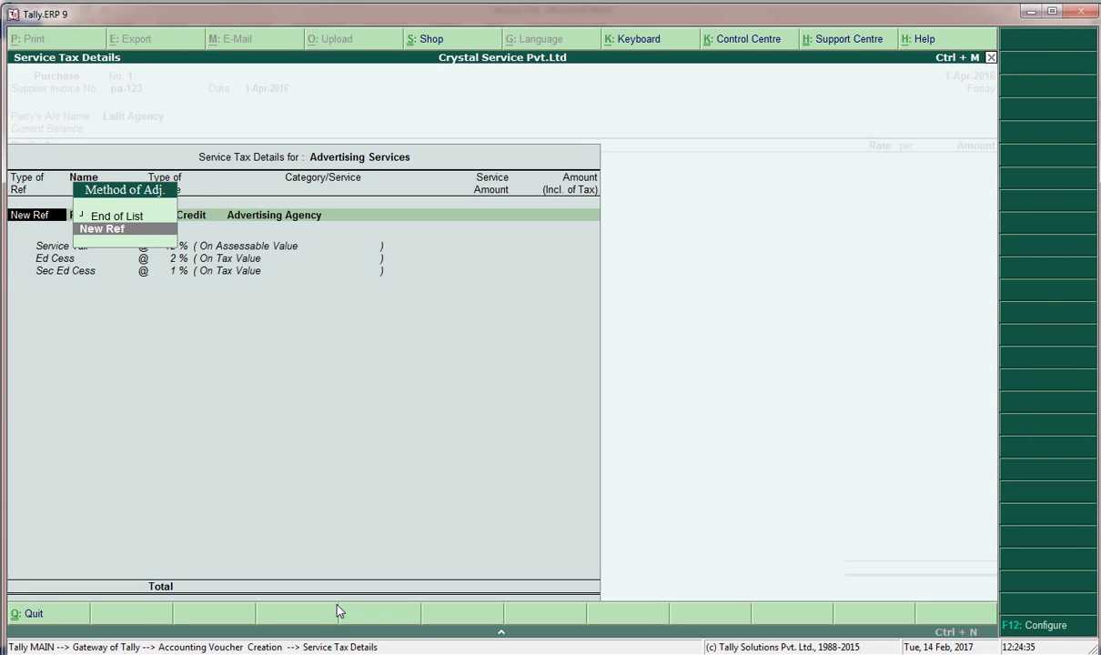
{"action": "key", "text": "Return"}
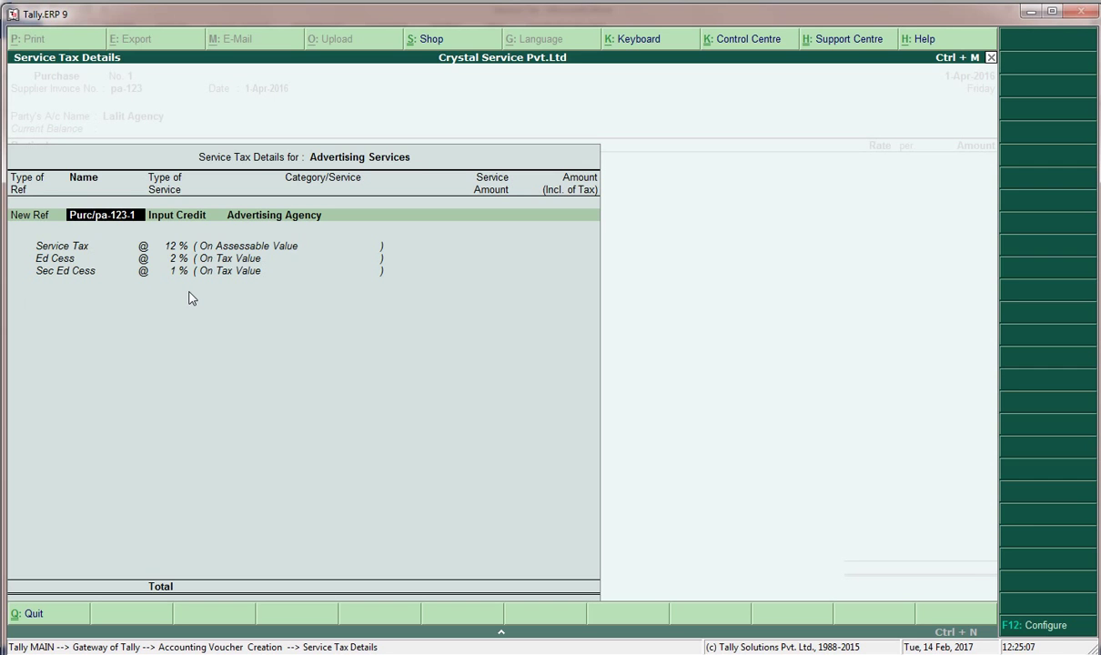
{"action": "key", "text": "Escape"}
{"action": "key", "text": "Escape"}
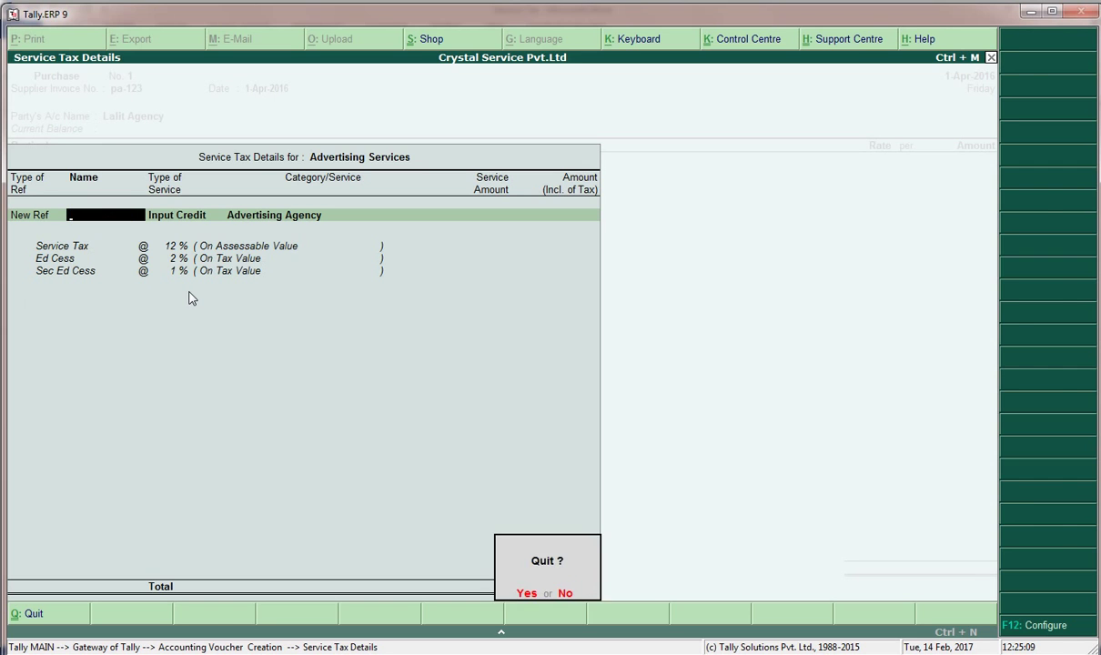
{"action": "key", "text": "Return"}
{"action": "key", "text": "BackSpace"}
{"action": "key", "text": "Escape"}
{"action": "key", "text": "Return"}
{"action": "key", "text": "Escape"}
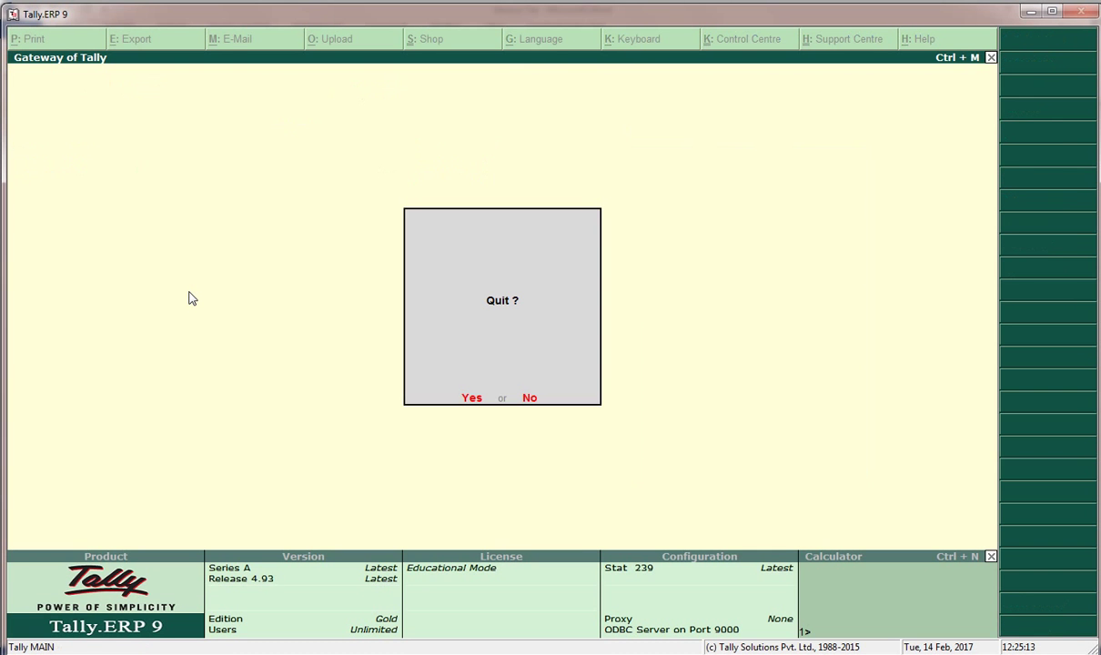
{"action": "key", "text": "n"}
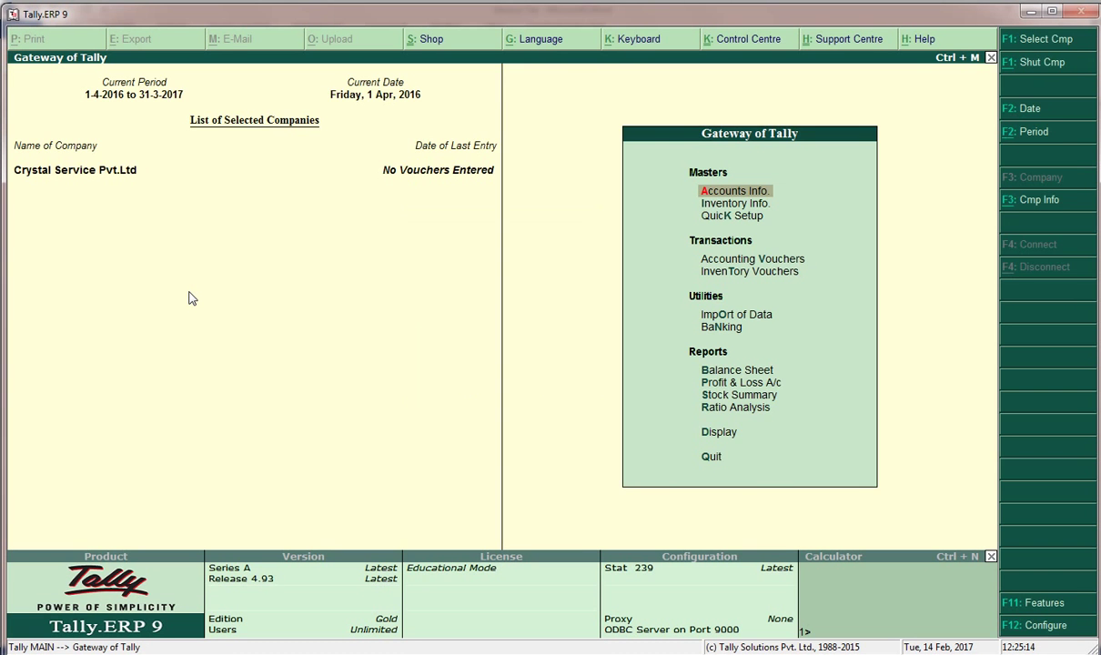
Step: Open the Service Tax quick setup from the Gateway of Tally
{"action": "left_click", "coordinate": [719, 217]}
{"action": "left_click", "coordinate": [718, 215]}
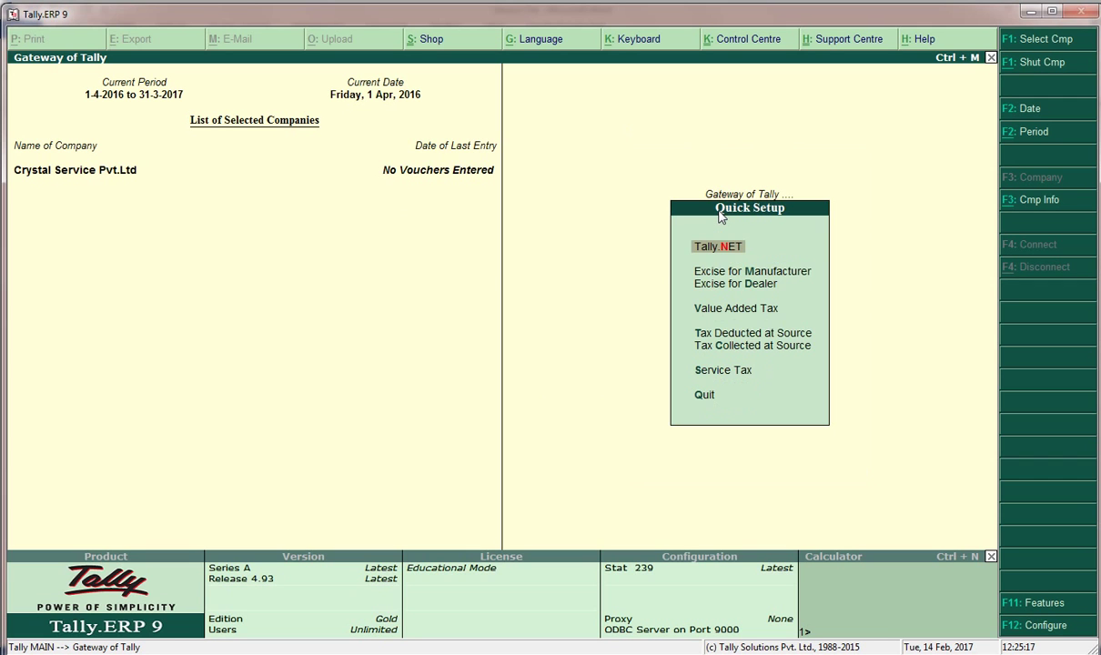
{"action": "key", "text": "Down"}
{"action": "key", "text": "Down"}
{"action": "key", "text": "Down"}
{"action": "key", "text": "Down"}
{"action": "key", "text": "Down"}
{"action": "key", "text": "Down"}
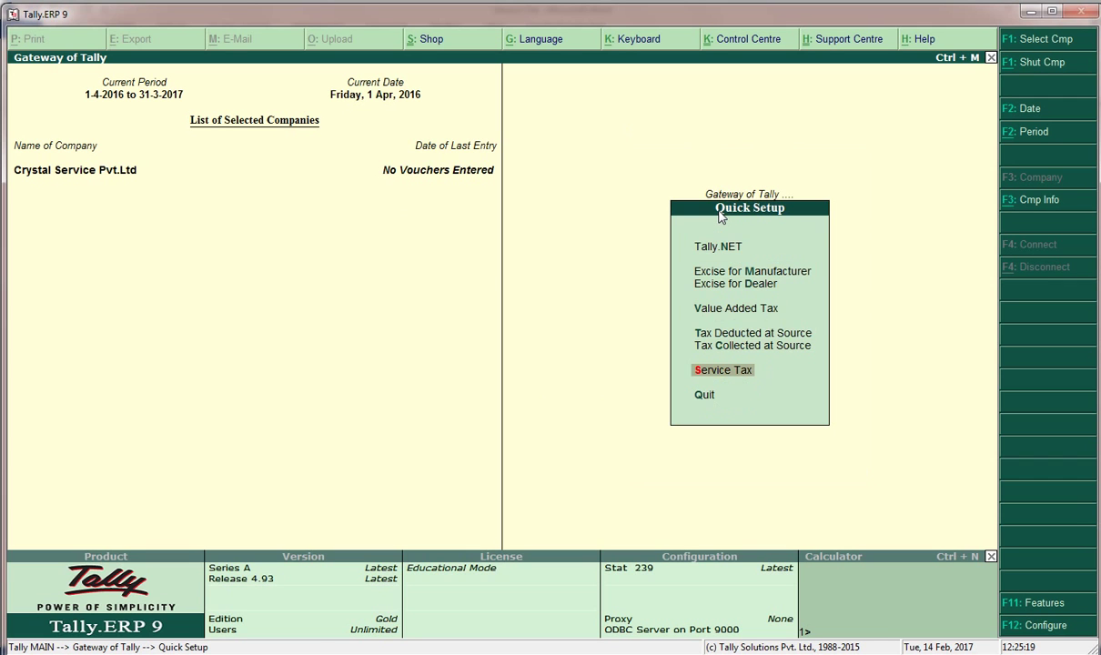
{"action": "key", "text": "Return"}
Step: Show the advanced service tax configuration and open the Configure Tax Rate setup
{"action": "key", "text": "Down"}
{"action": "key", "text": "Down"}
{"action": "key", "text": "Down"}
{"action": "key", "text": "Down"}
{"action": "key", "text": "Down"}
{"action": "key", "text": "Down"}
{"action": "key", "text": "Down"}
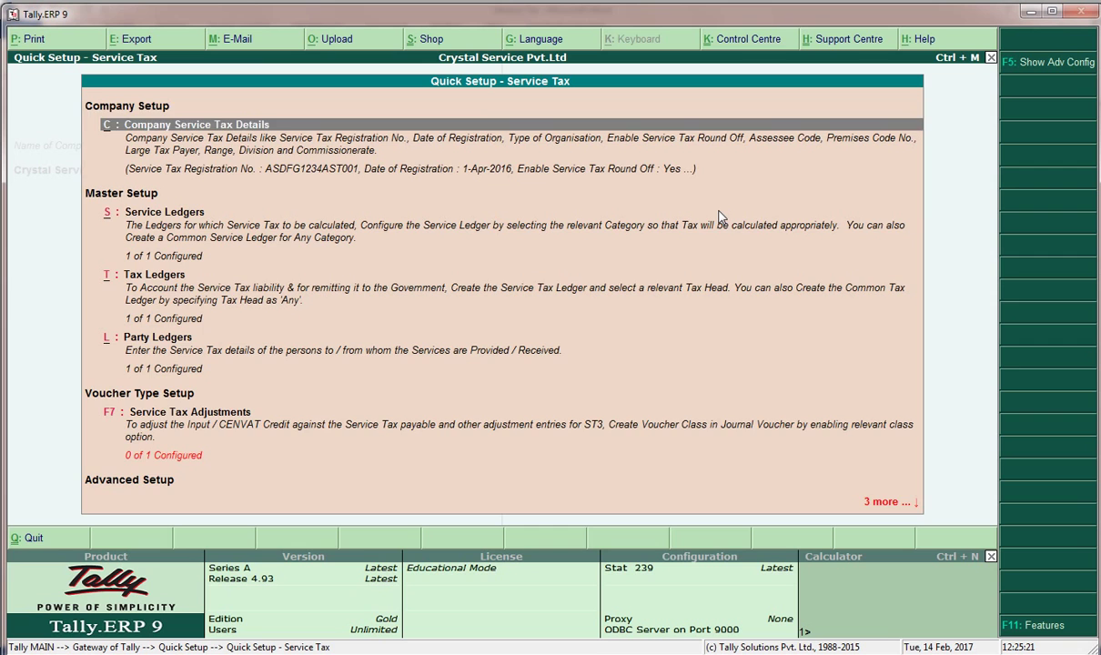
{"action": "key", "text": "Up"}
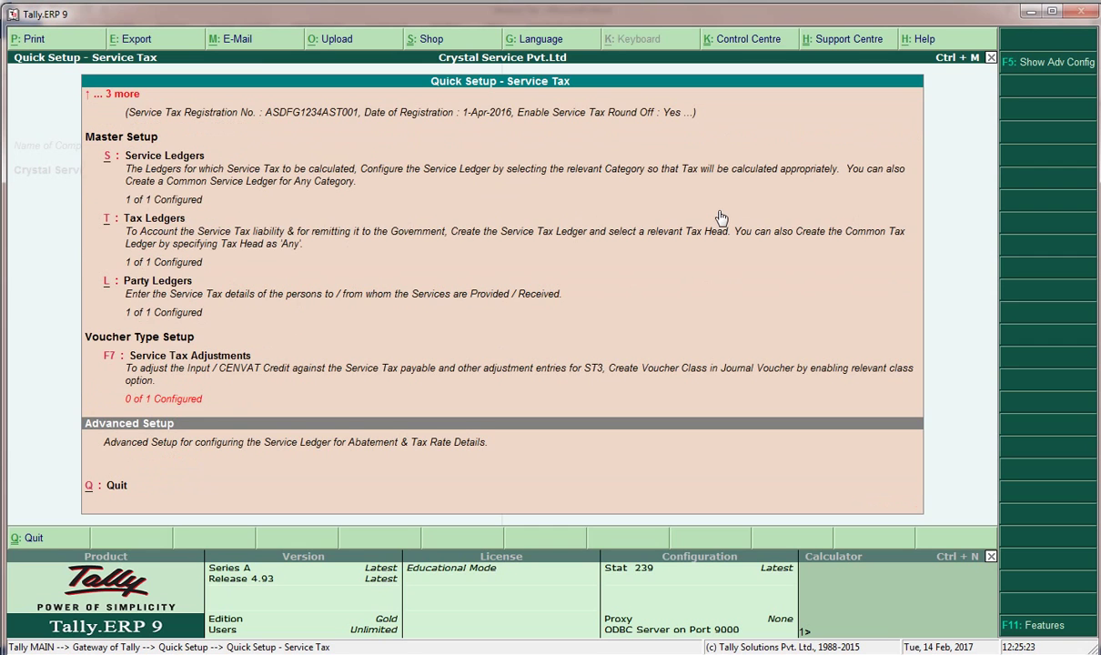
{"action": "key", "text": "F5"}
{"action": "key", "text": "Down"}
{"action": "key", "text": "Down"}
{"action": "key", "text": "Down"}
{"action": "key", "text": "Up"}
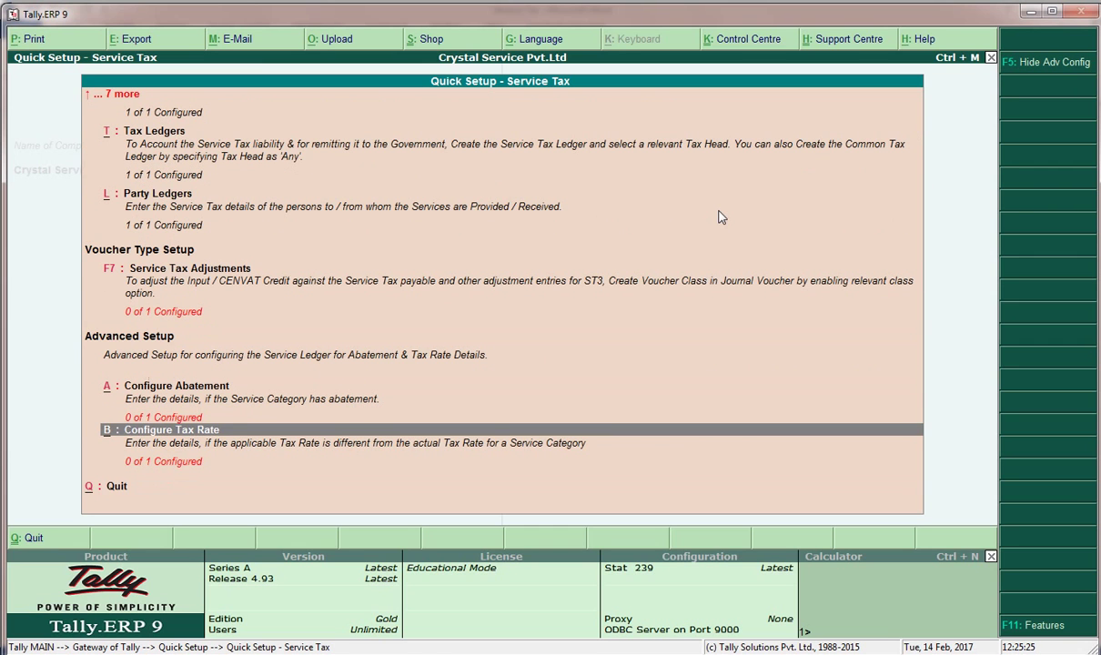
{"action": "key", "text": "Return"}
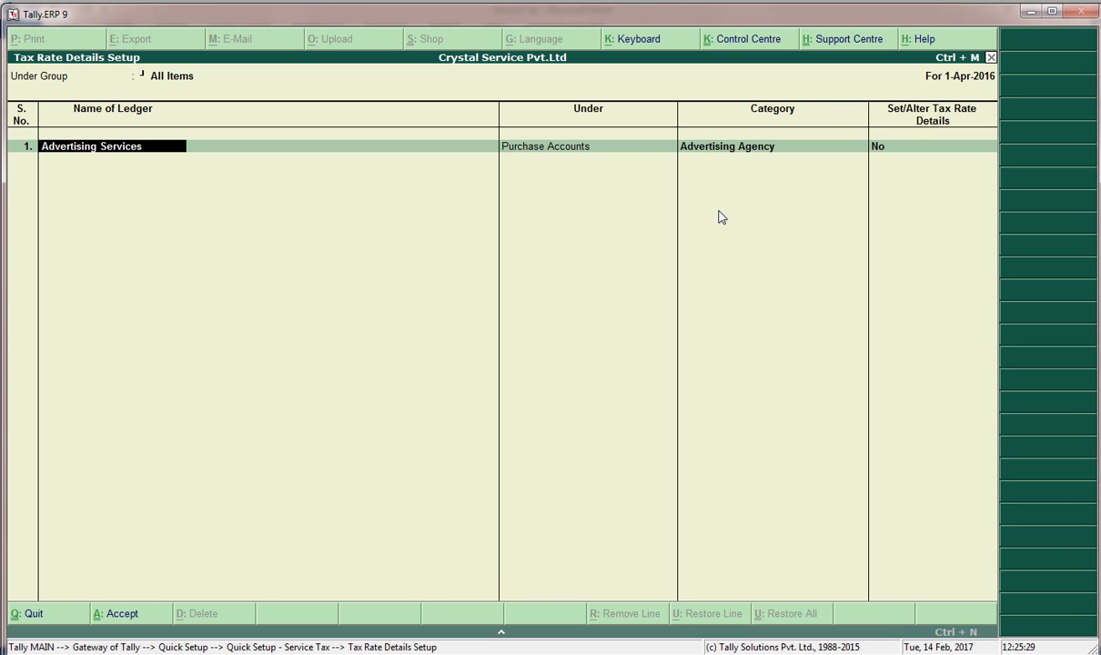
Step: Enable altering the tax rate details for the Advertising Services ledger and choose the Advertising Agency category
{"action": "key", "text": "Return"}
{"action": "key", "text": "Return"}
{"action": "key", "text": "Return"}
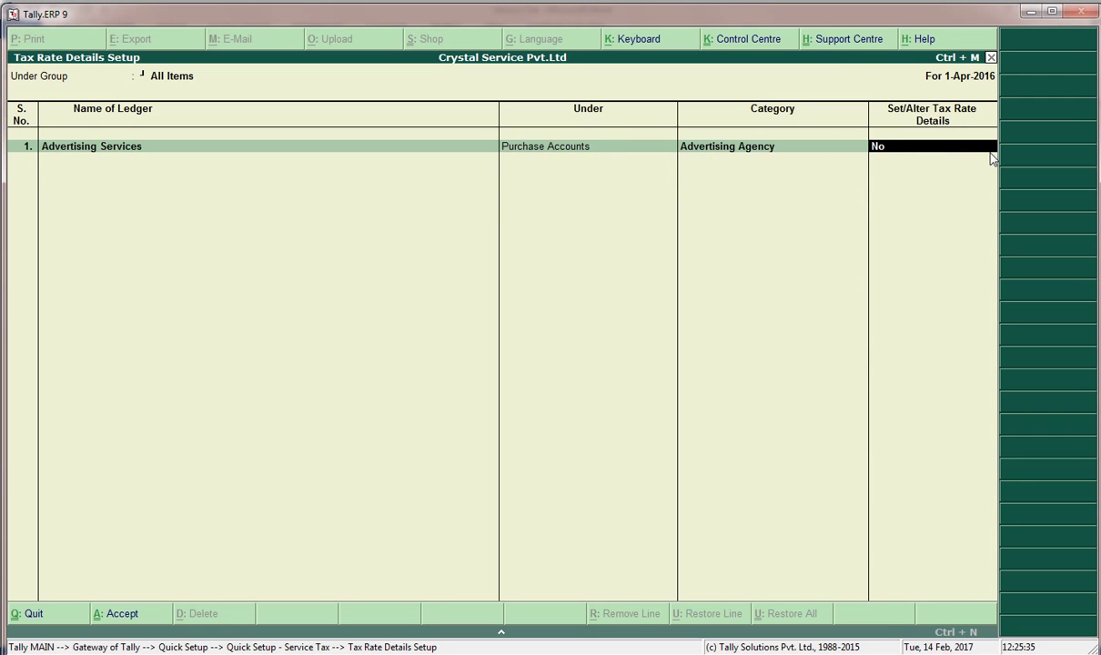
{"action": "type", "text": "y"}
{"action": "key", "text": "Return"}
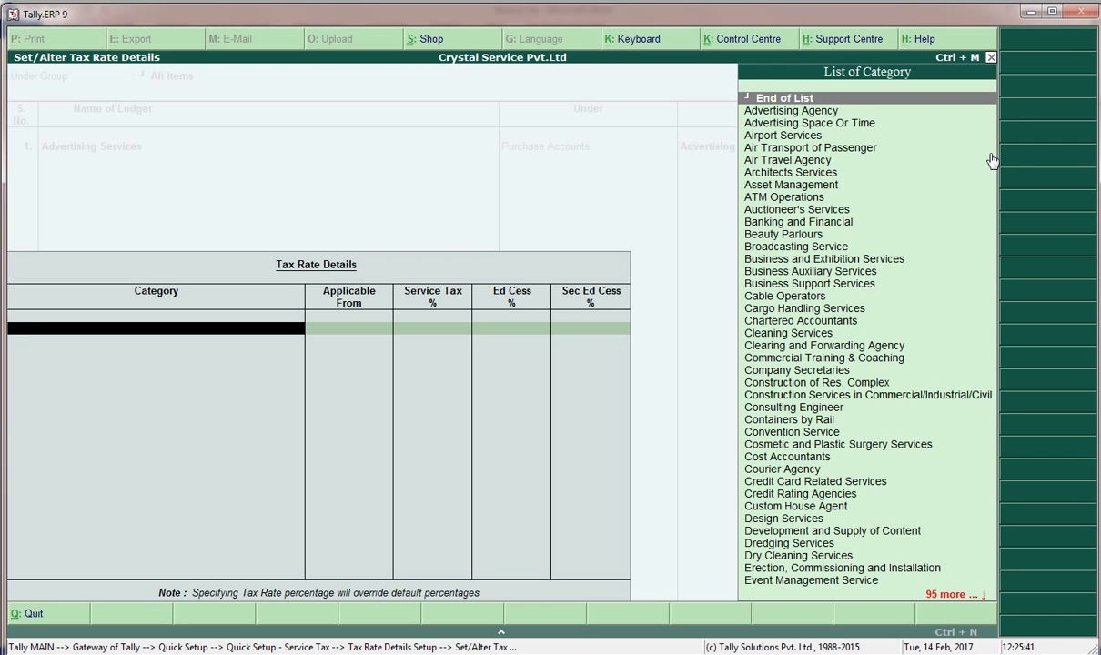
{"action": "type", "text": "Ad"}
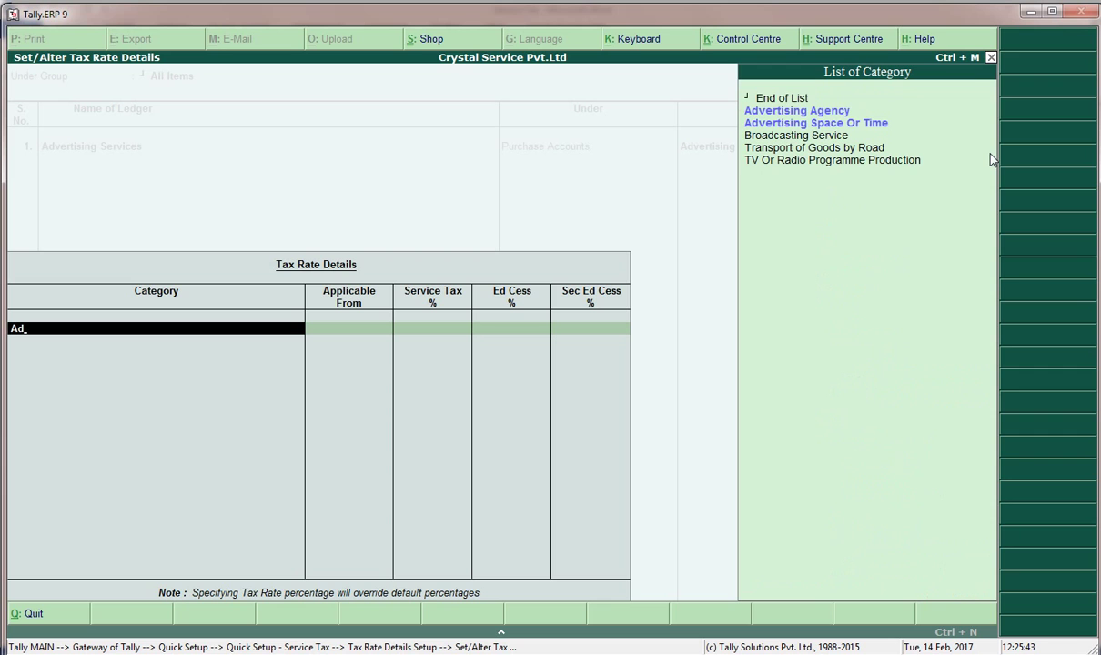
{"action": "key", "text": "Down"}
{"action": "key", "text": "Up"}
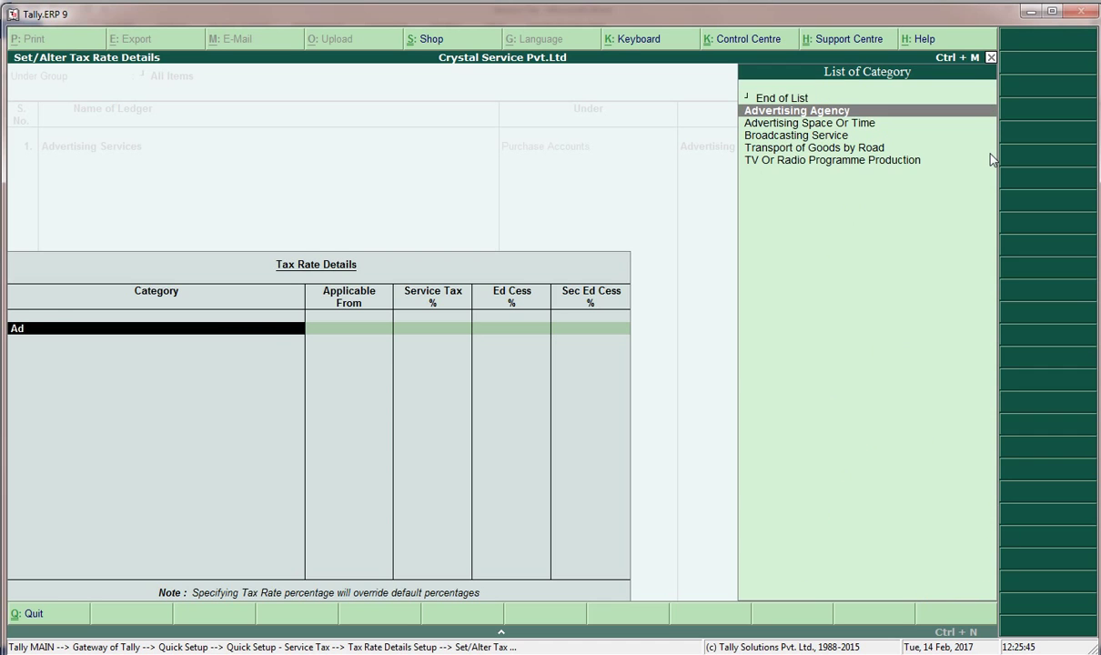
{"action": "key", "text": "Return"}
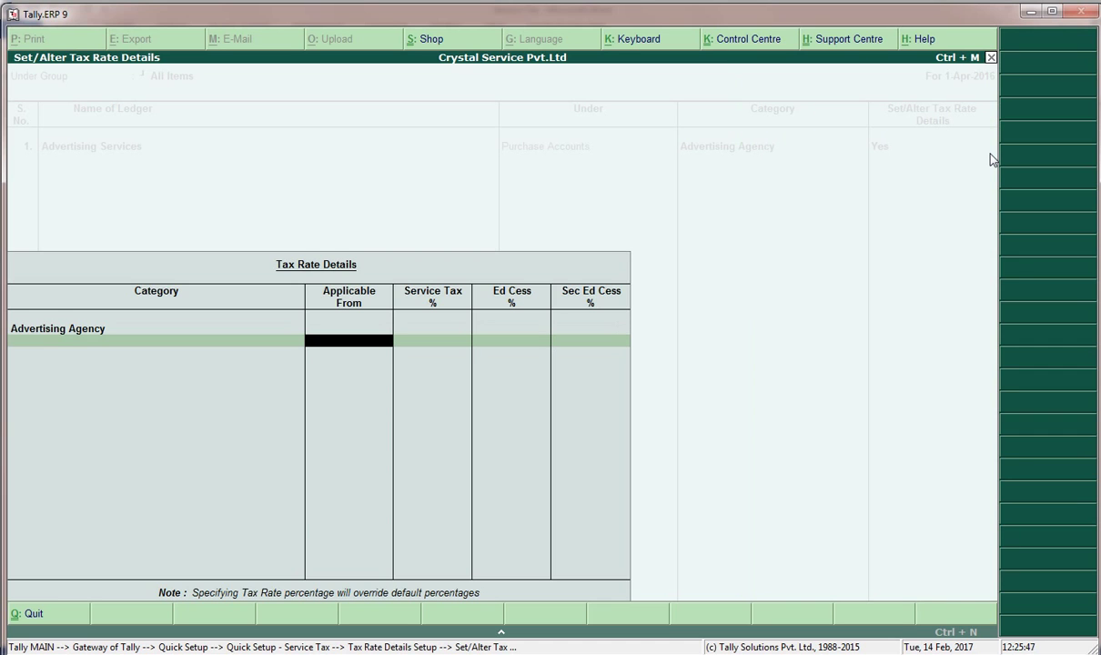
Step: Make the Advertising Agency rate applicable from 1-Apr-2016 with Service Tax 15%, Ed Cess 0% and Sec Ed Cess 0%
{"action": "type", "text": "1.4.2016"}
{"action": "key", "text": "Return"}
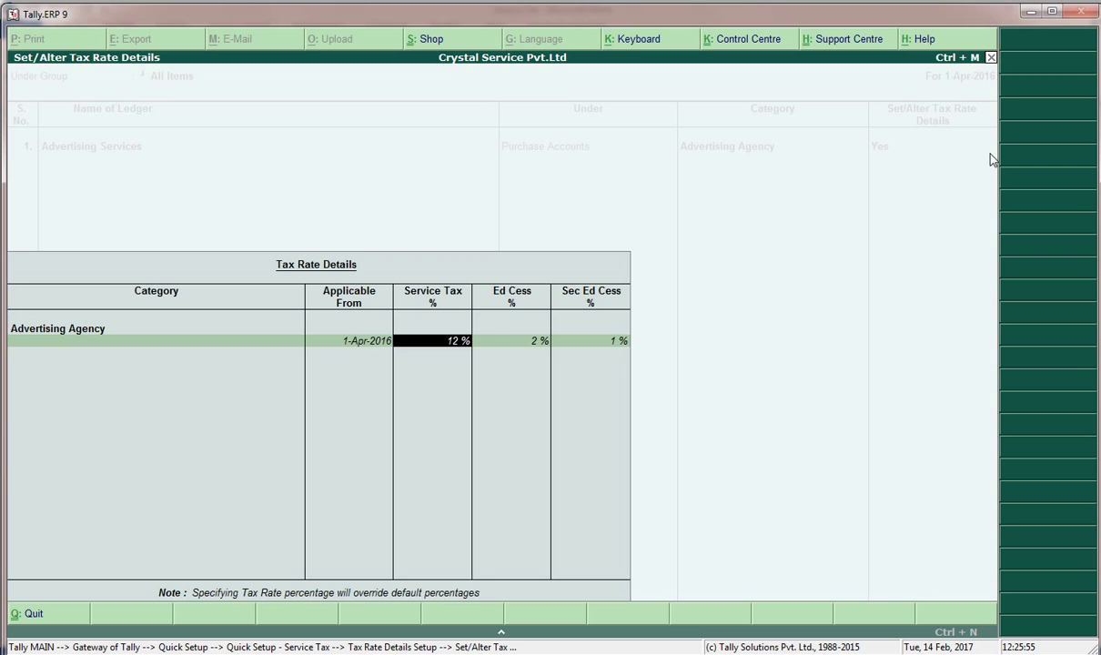
{"action": "type", "text": "15"}
{"action": "key", "text": "Return"}
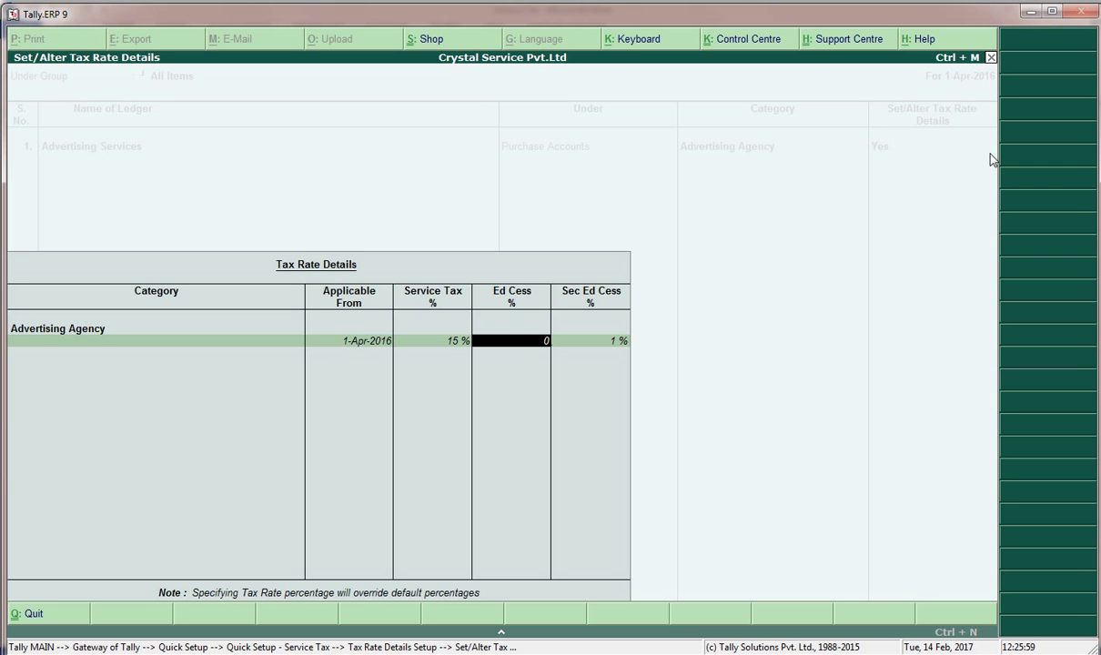
{"action": "type", "text": "0"}
{"action": "key", "text": "Return"}
{"action": "type", "text": "0"}
{"action": "key", "text": "Return"}
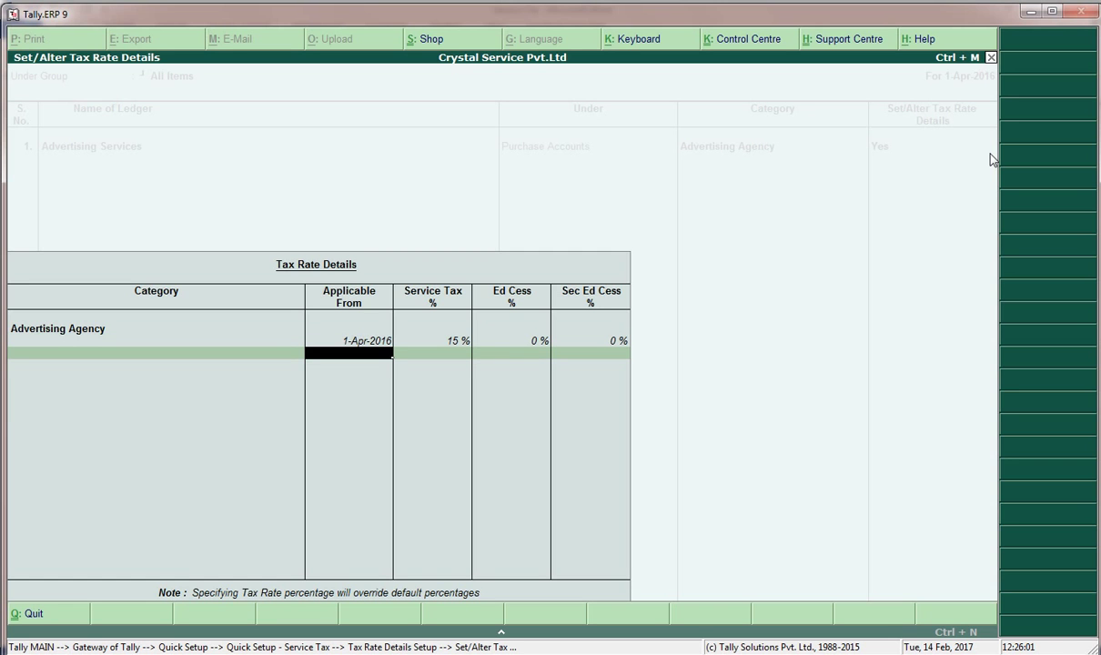
Step: End the tax rate list, save the tax rate setup and return to the Gateway of Tally
{"action": "key", "text": "Return"}
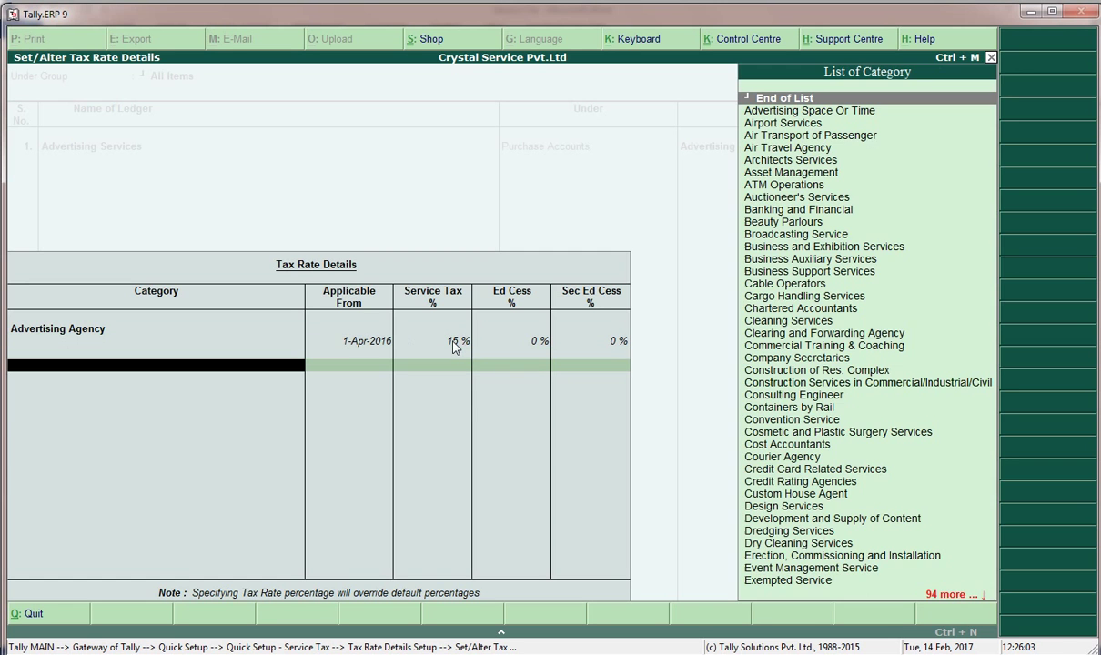
{"action": "key", "text": "Return"}
{"action": "key", "text": "Return"}
{"action": "key", "text": "Return"}
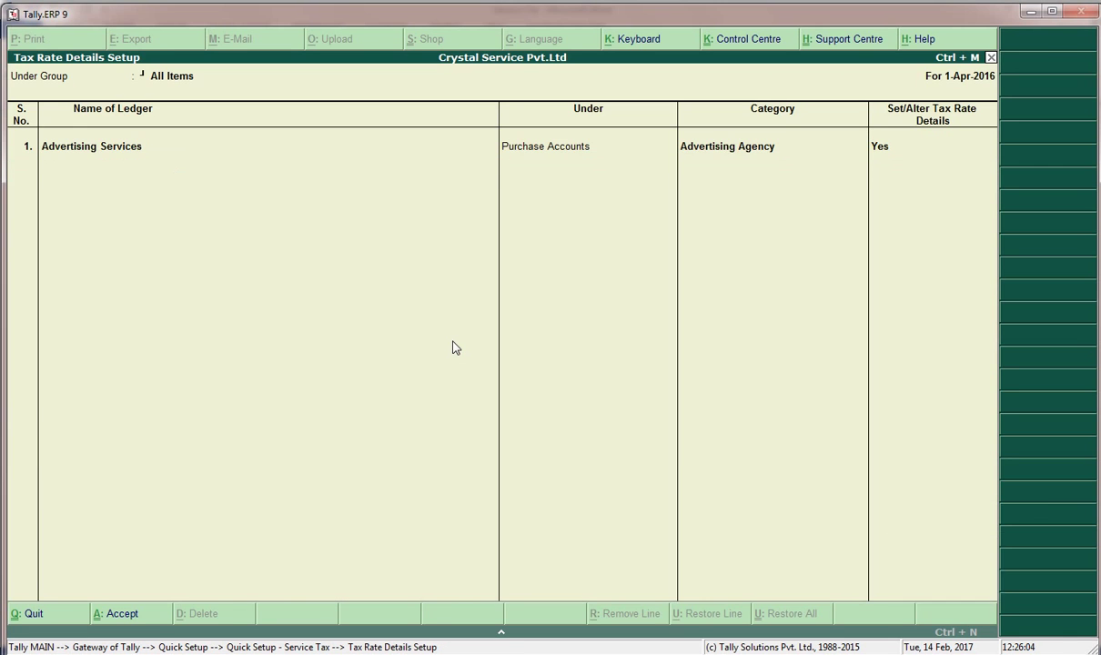
{"action": "key", "text": "Escape"}
{"action": "key", "text": "Escape"}
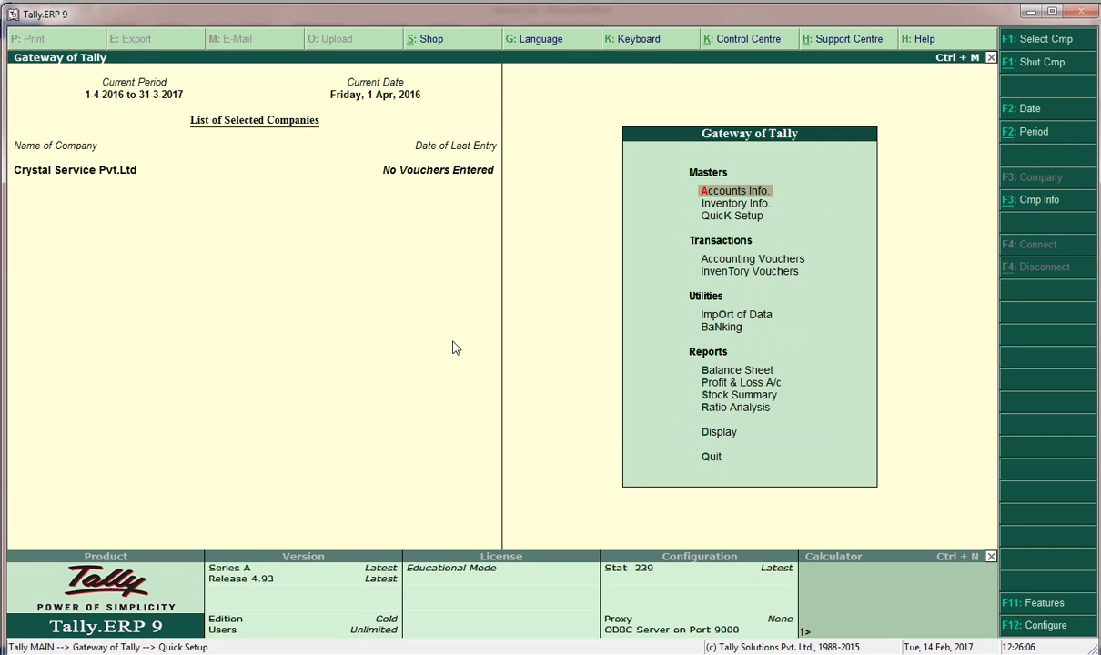
Step: Open a purchase voucher with supplier invoice number pa-123 dated 1-Apr-2016 and set Lalit Agency as the party with its default supplier details
{"action": "key", "text": "F9"}
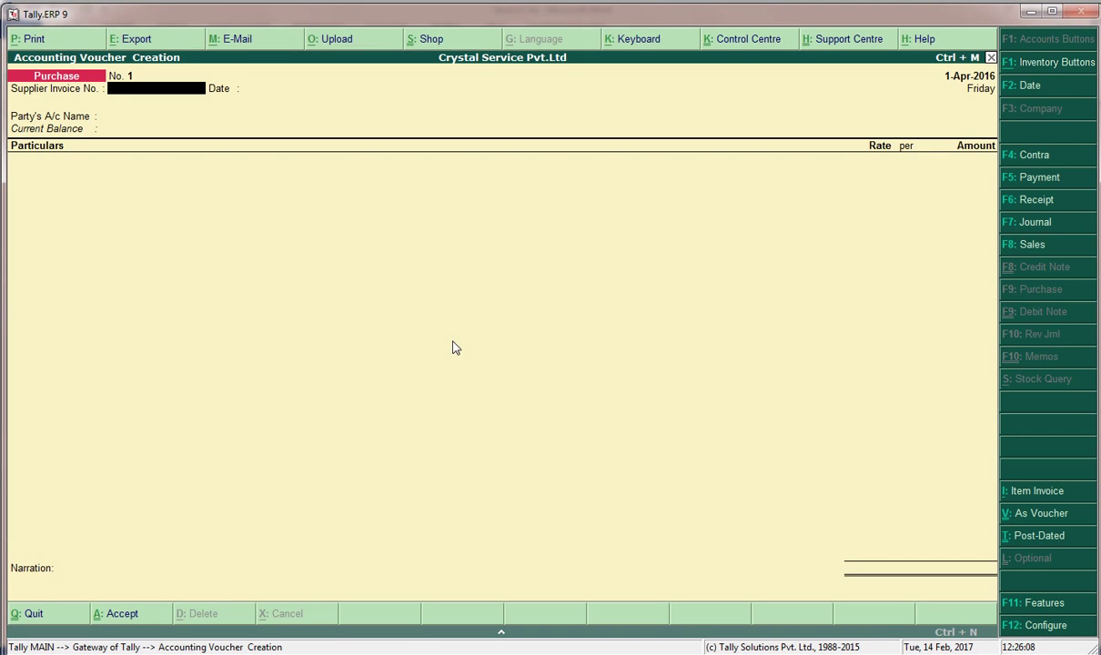
{"action": "type", "text": "pa-123"}
{"action": "key", "text": "Return"}
{"action": "key", "text": "Return"}
{"action": "type", "text": "l"}
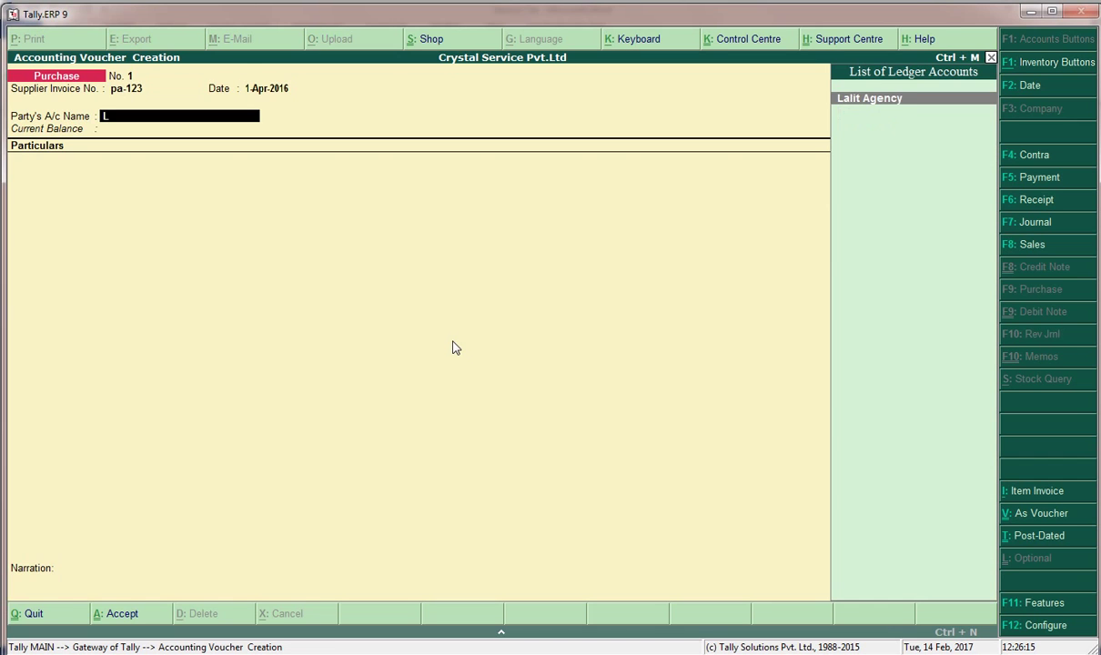
{"action": "key", "text": "Return"}
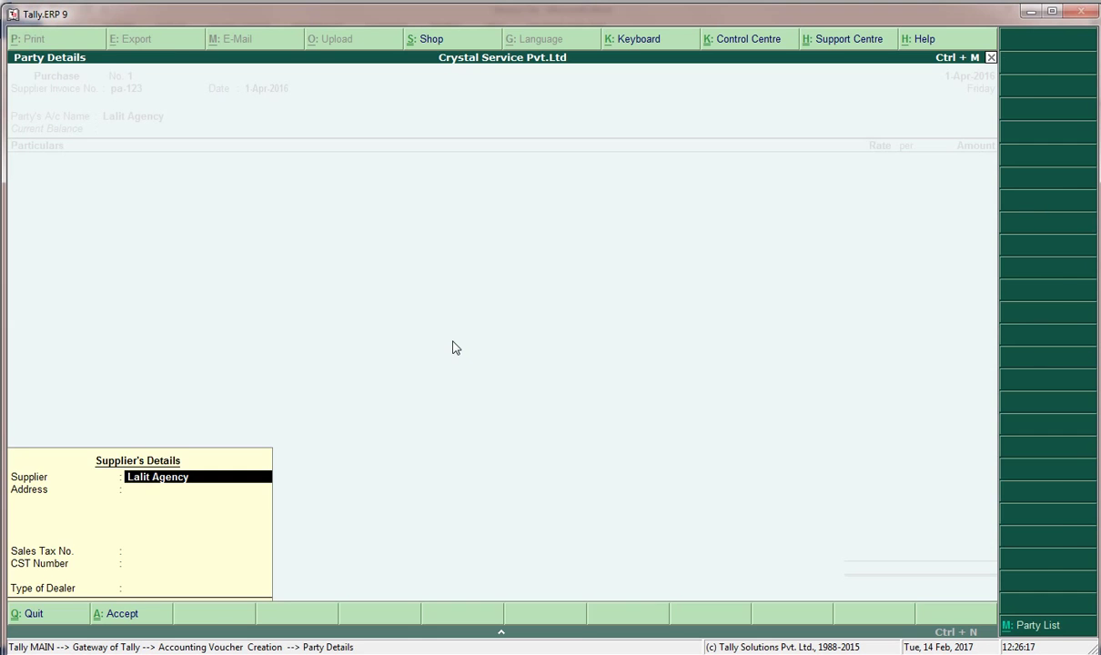
{"action": "key", "text": "ctrl+a"}
Step: Add Advertising Services to the voucher as a New Ref for Advertising Agency with a service amount of 60,000
{"action": "type", "text": "Ad"}
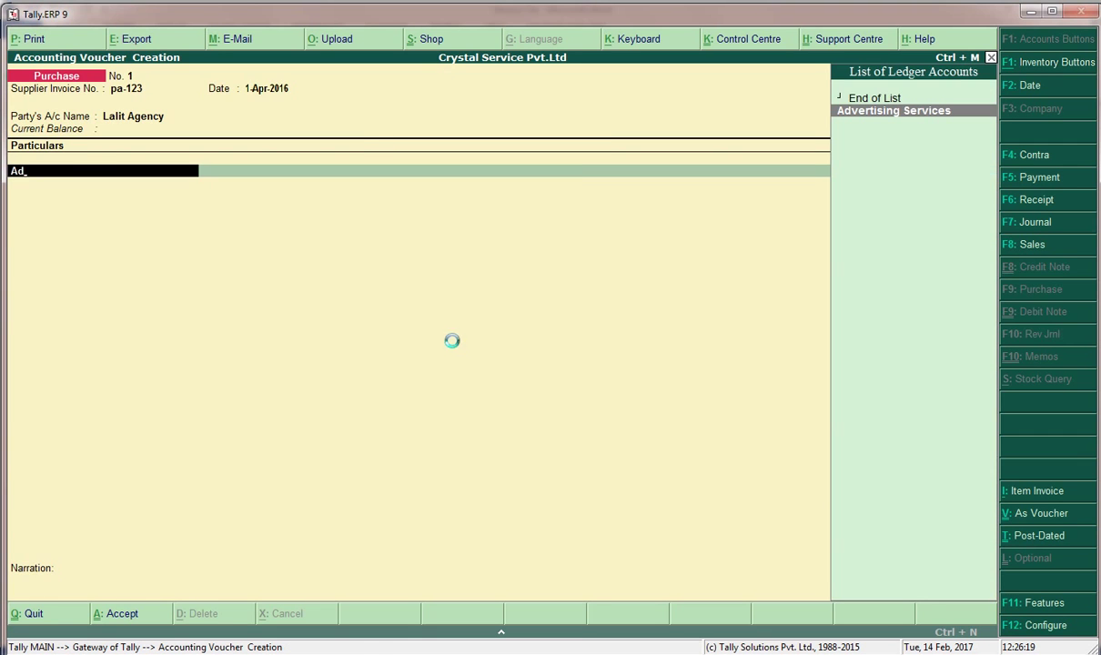
{"action": "key", "text": "Return"}
{"action": "key", "text": "Return"}
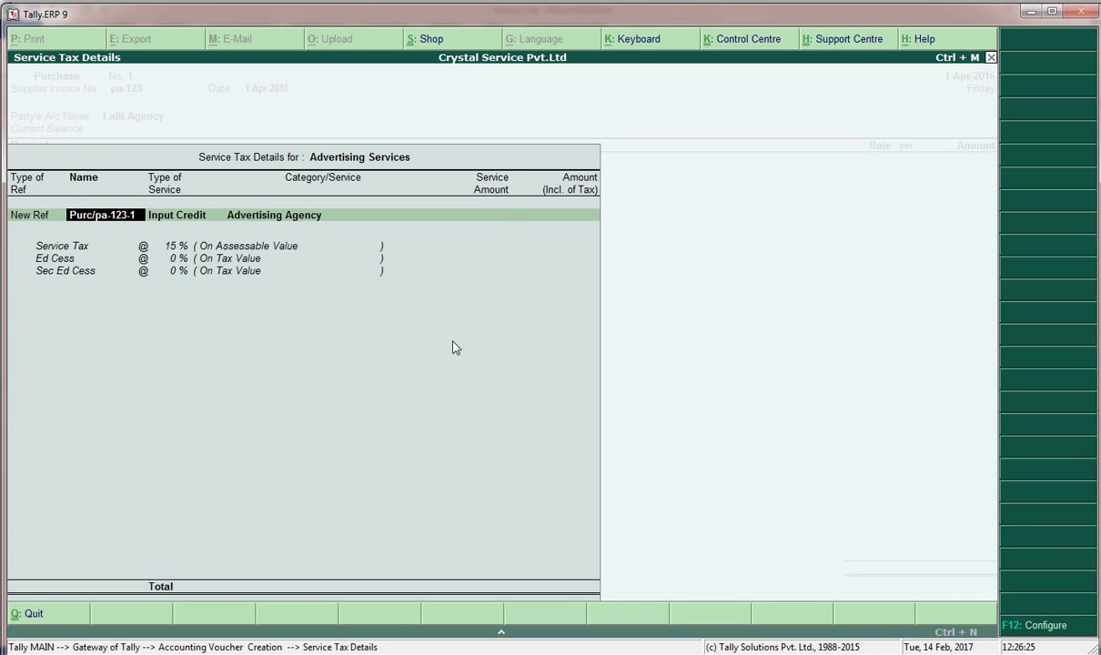
{"action": "key", "text": "Return"}
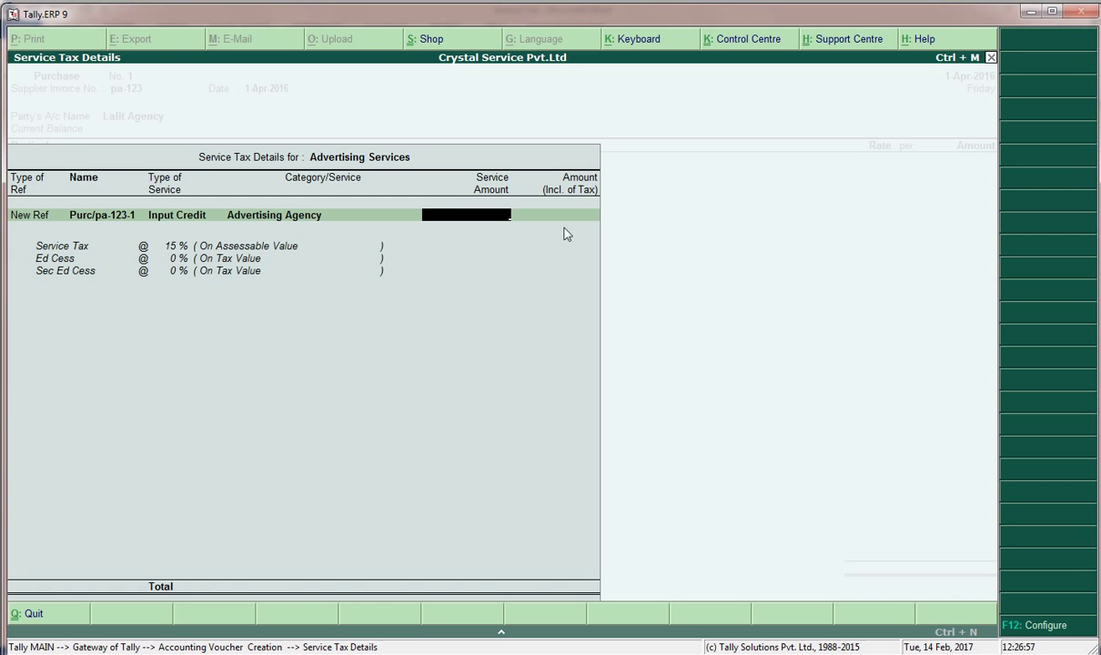
{"action": "type", "text": "60,0"}
{"action": "type", "text": "0000"}
{"action": "key", "text": "Return"}
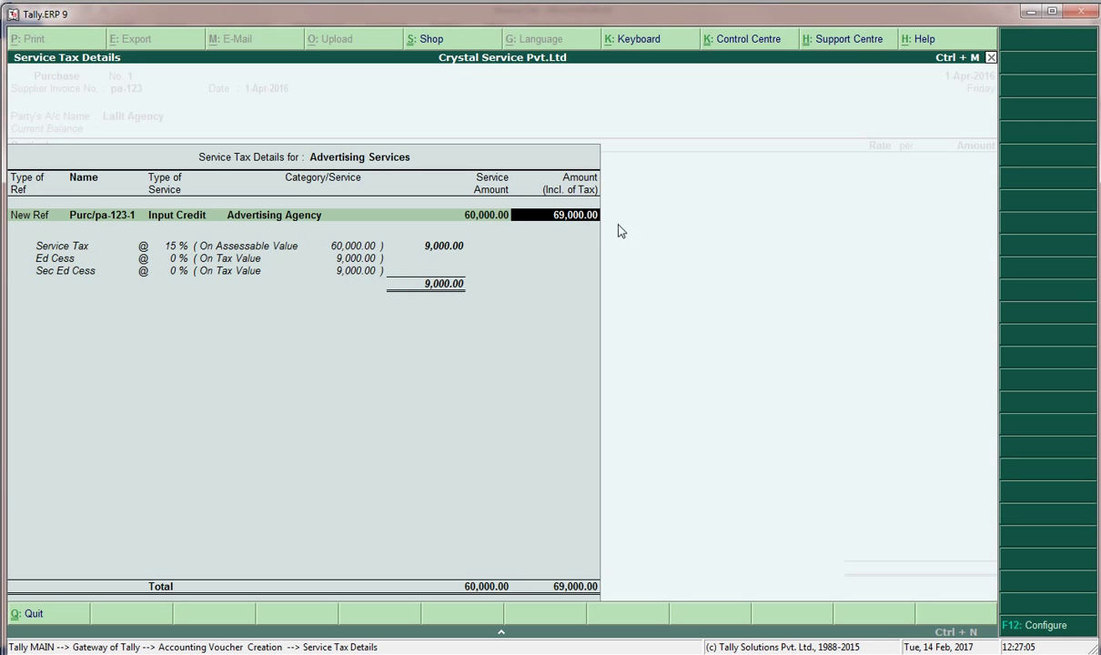
{"action": "key", "text": "Return"}
{"action": "key", "text": "Return"}
{"action": "key", "text": "Return"}
{"action": "key", "text": "Return"}
{"action": "key", "text": "Return"}
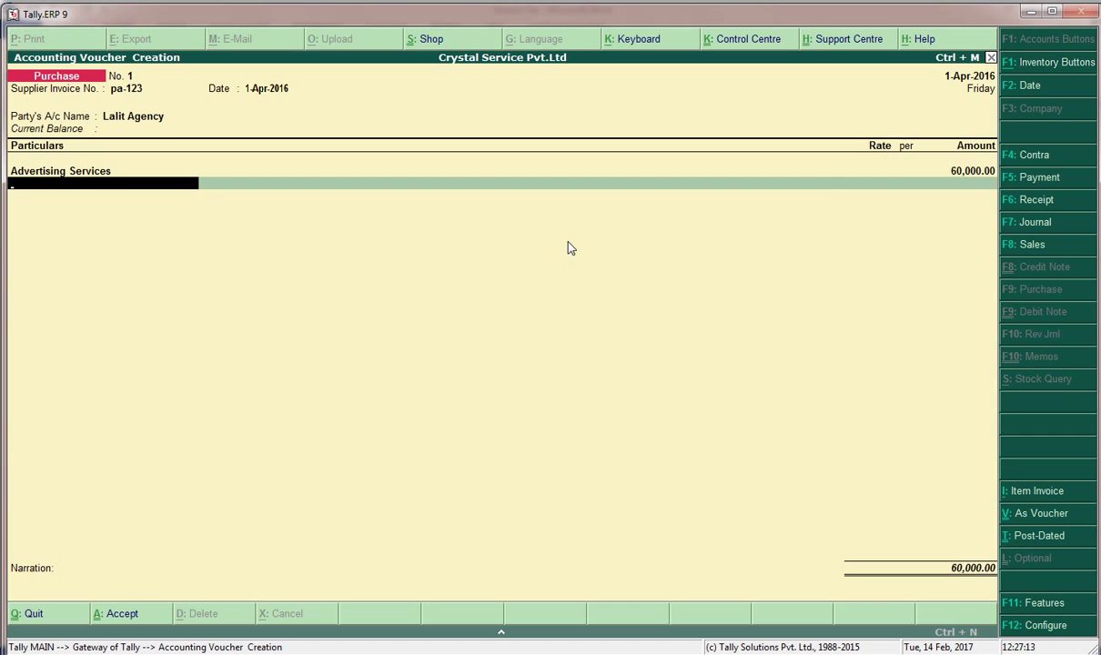
Step: Add the ST@15% ledger to the purchase voucher and accept its calculated tax amount
{"action": "type", "text": "st"}
{"action": "key", "text": "Return"}
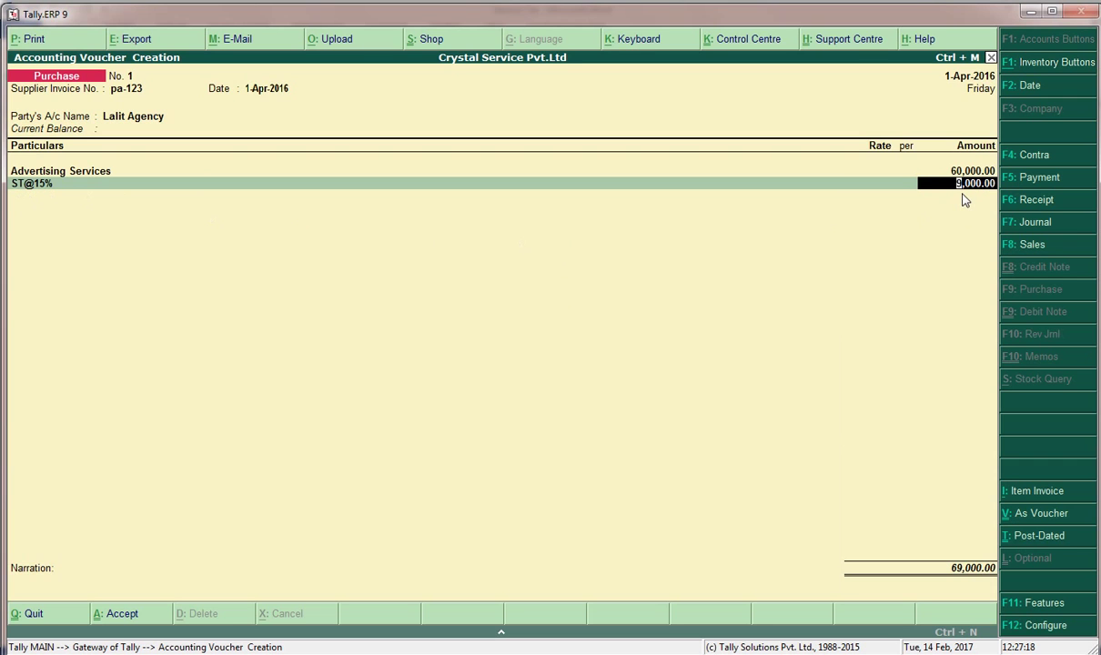
{"action": "key", "text": "Return"}
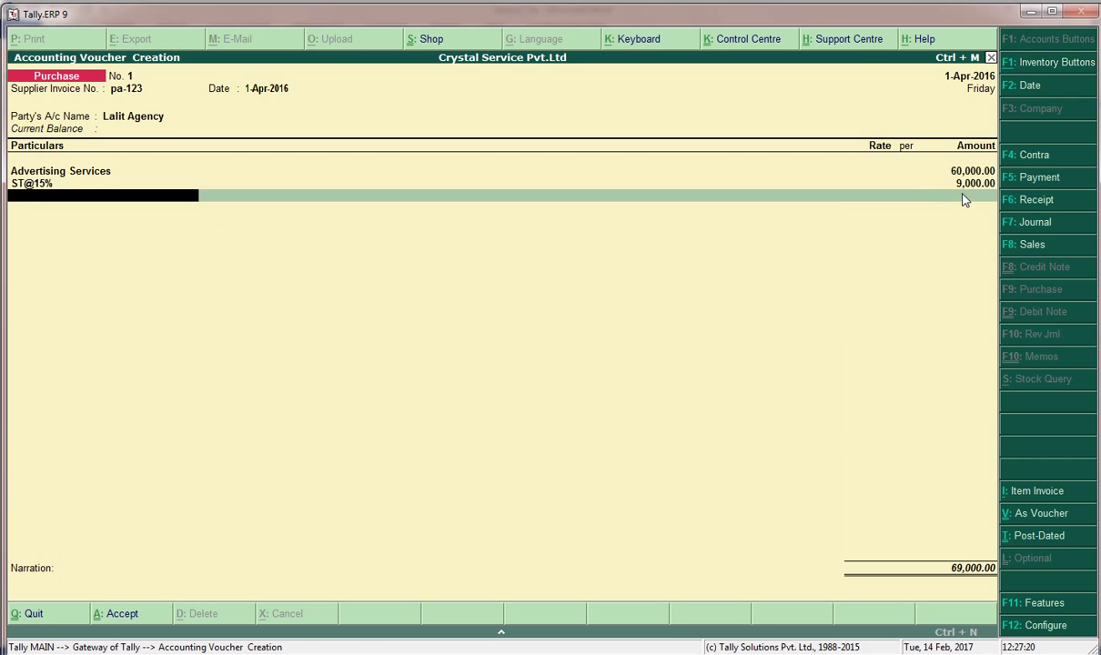
Step: Finish the purchase entries, set Lalit Agency's bill-wise New Ref name to Payment 1 for the full amount, and save the voucher
{"action": "key", "text": "Return"}
{"action": "key", "text": "Return"}
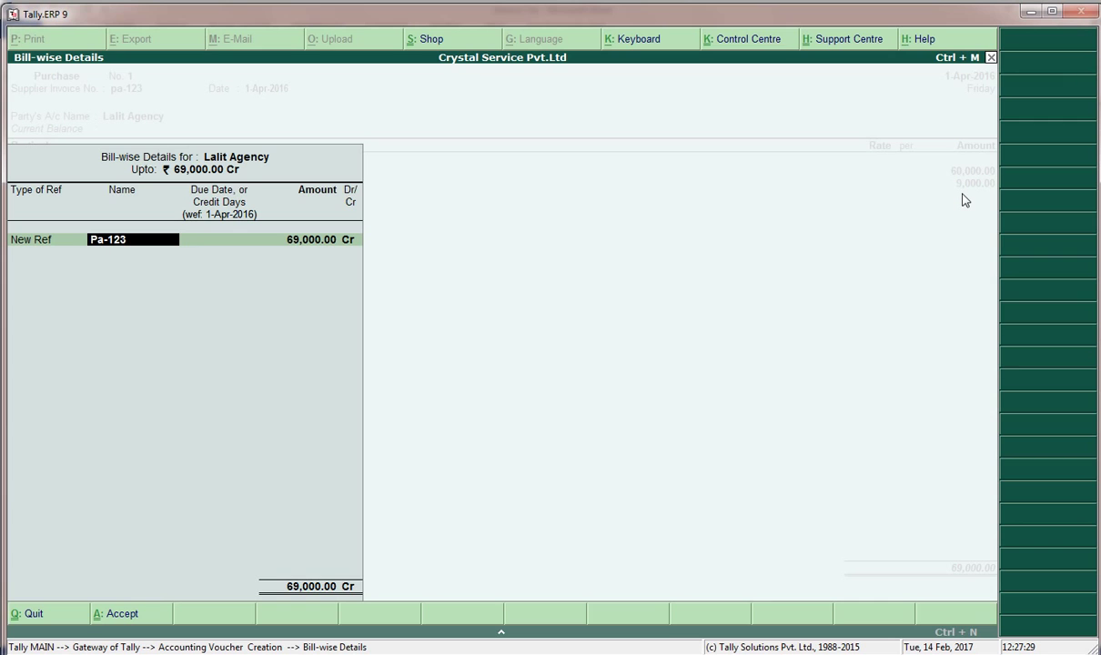
{"action": "type", "text": "Pp"}
{"action": "type", "text": "aym"}
{"action": "type", "text": "ent"}
{"action": "key", "text": "BackSpace"}
{"action": "key", "text": "BackSpace"}
{"action": "key", "text": "BackSpace"}
{"action": "key", "text": "BackSpace"}
{"action": "key", "text": "BackSpace"}
{"action": "key", "text": "BackSpace"}
{"action": "key", "text": "BackSpace"}
{"action": "type", "text": "ayment 1"}
{"action": "key", "text": "Return"}
{"action": "key", "text": "Return"}
{"action": "key", "text": "Return"}
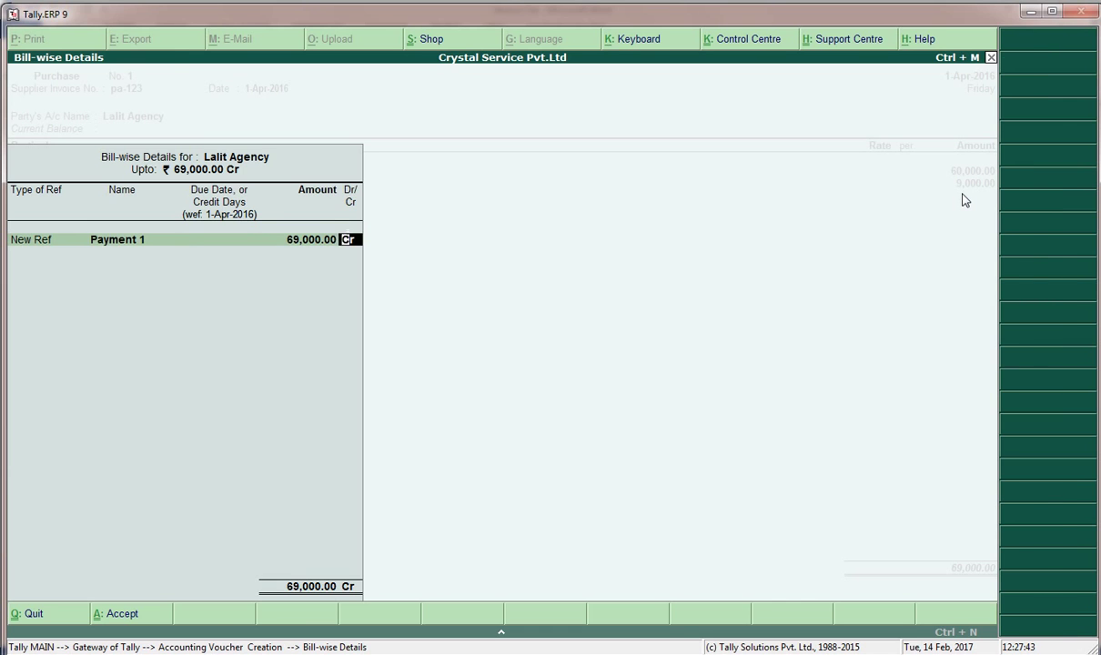
{"action": "key", "text": "Return"}
{"action": "key", "text": "ctrl+a"}
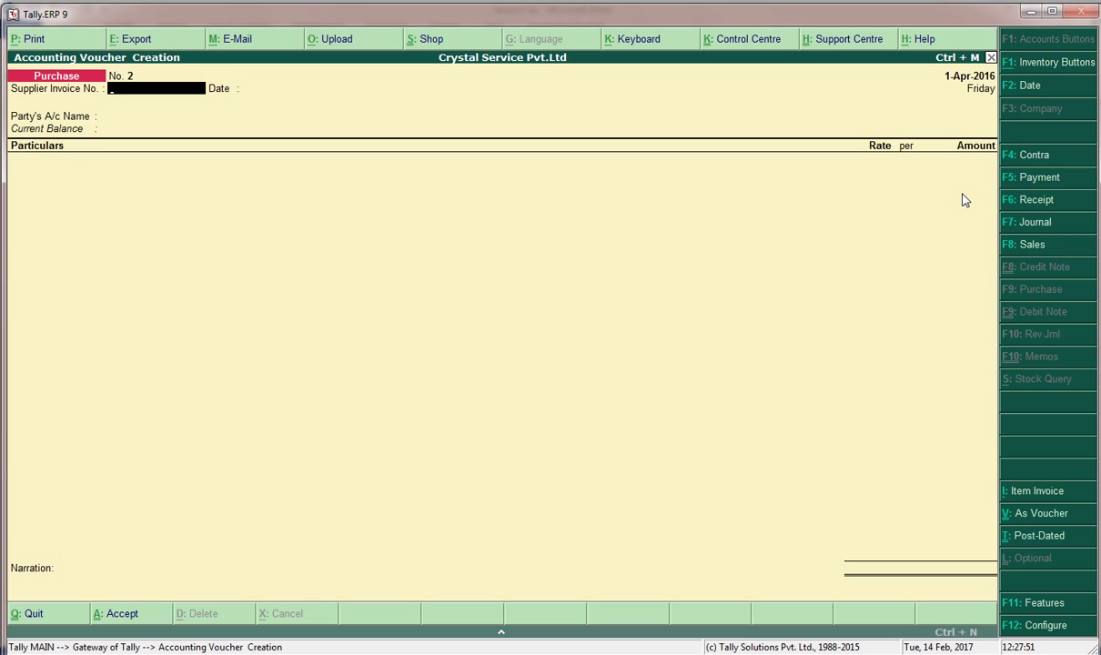
Step: Start a payment voucher debiting Lalit Agency and adjust its service tax details as Agst Ref to the pending bill Purc/pa-123-1
{"action": "key", "text": "F5"}
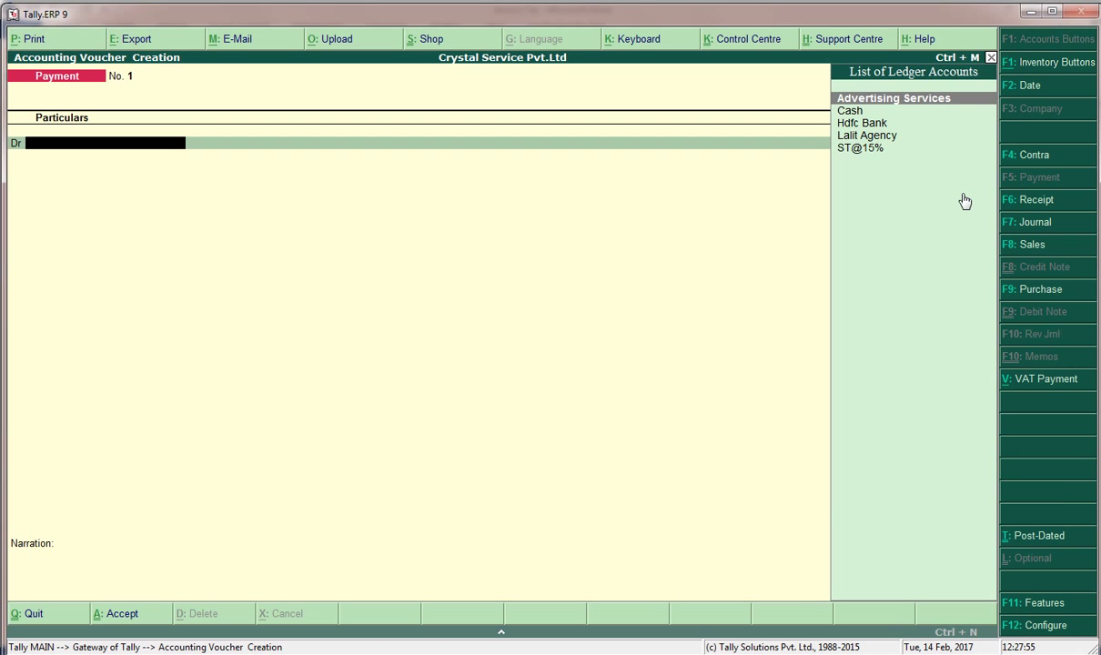
{"action": "type", "text": "L"}
{"action": "key", "text": "Return"}
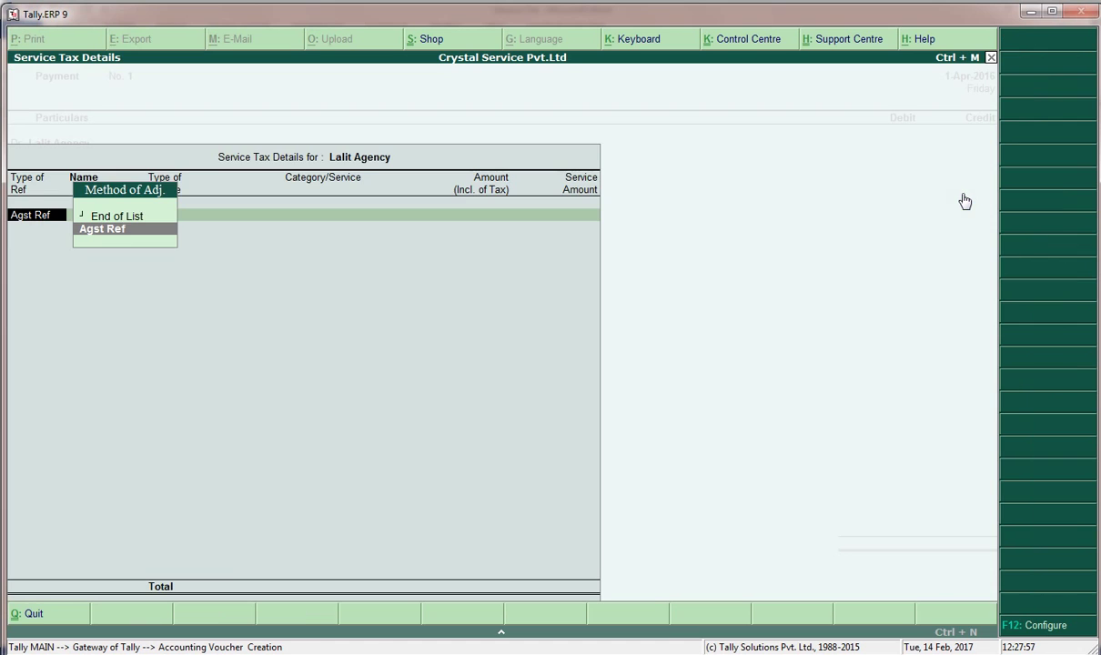
{"action": "key", "text": "Return"}
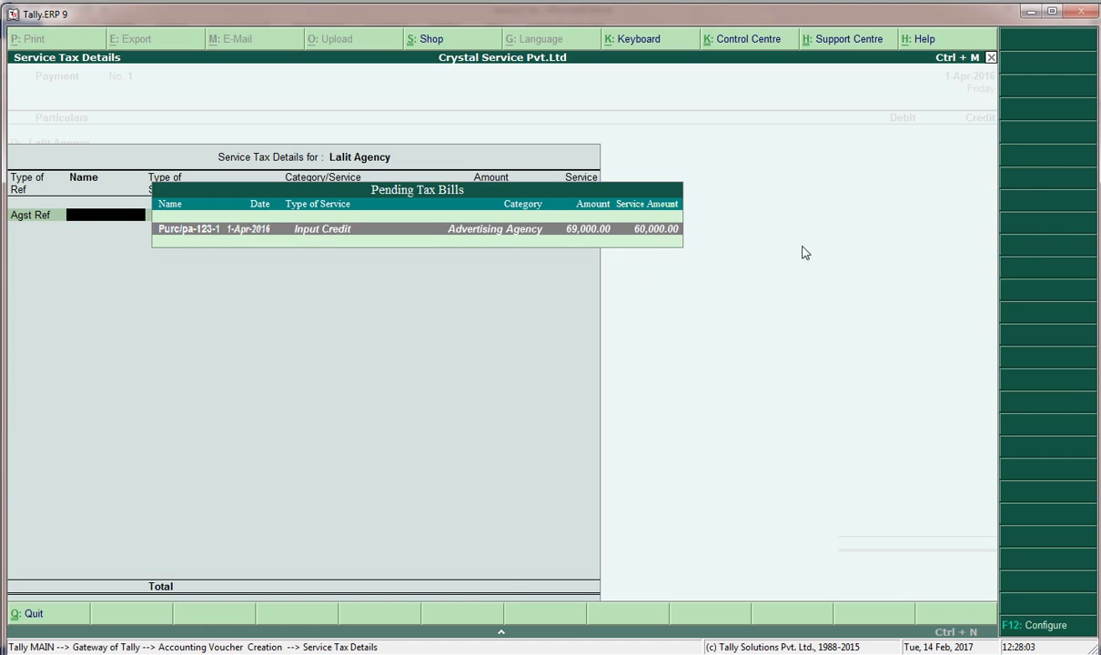
{"action": "key", "text": "Return"}
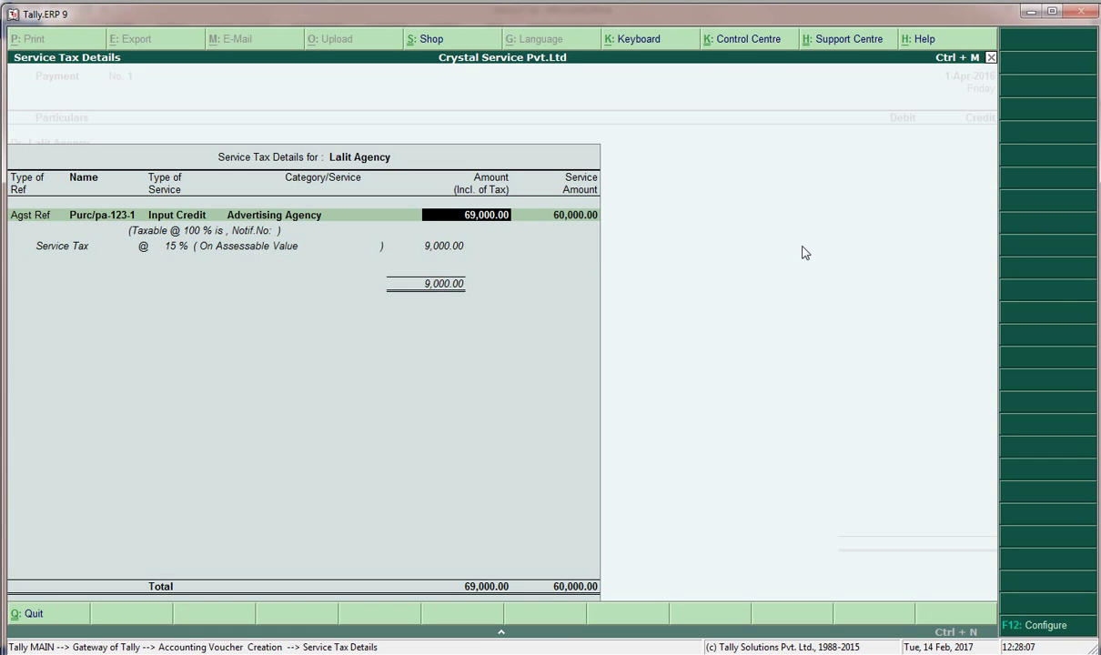
{"action": "key", "text": "Return"}
{"action": "key", "text": "Return"}
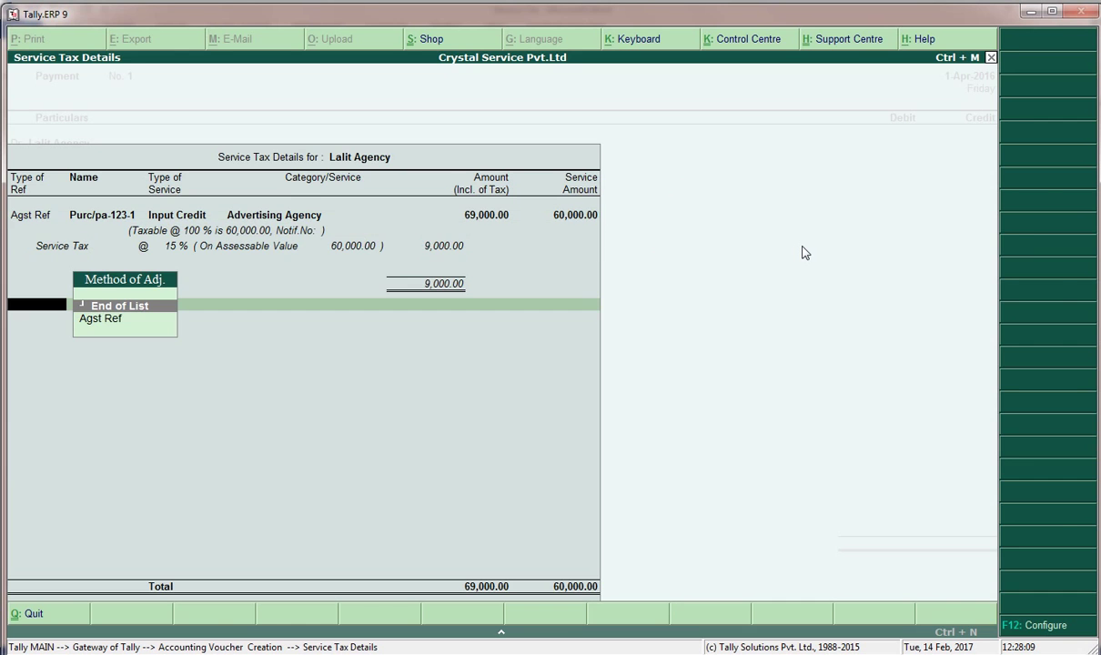
{"action": "key", "text": "Return"}
{"action": "key", "text": "Return"}
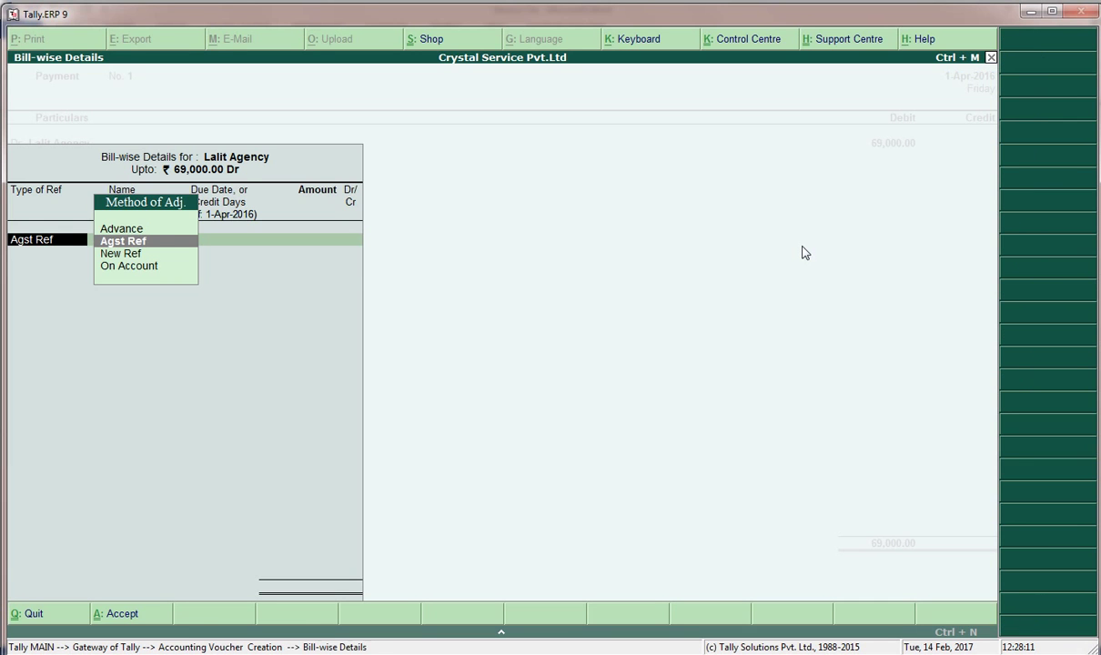
Step: Allocate Lalit Agency's payment in the bill-wise details as Agst Ref to Payment 1 for the full amount
{"action": "key", "text": "Return"}
{"action": "key", "text": "Return"}
{"action": "key", "text": "Return"}
{"action": "key", "text": "Return"}
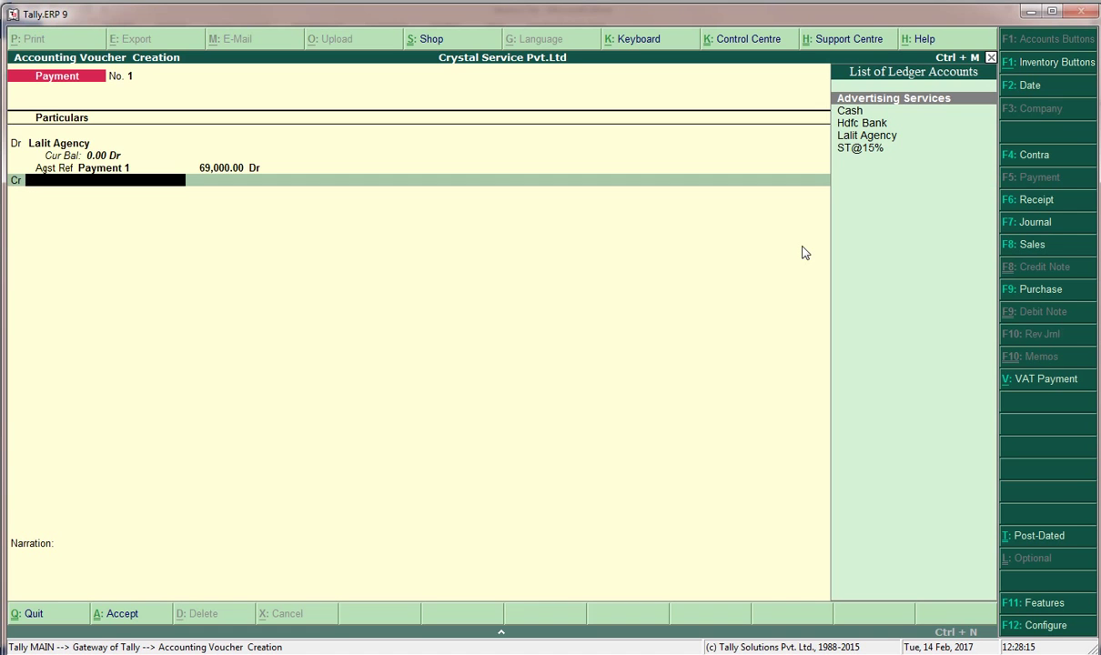
Step: Credit Hdfc Bank for the full payment, accept the default cheque allocation and save the payment voucher
{"action": "type", "text": "H"}
{"action": "key", "text": "Return"}
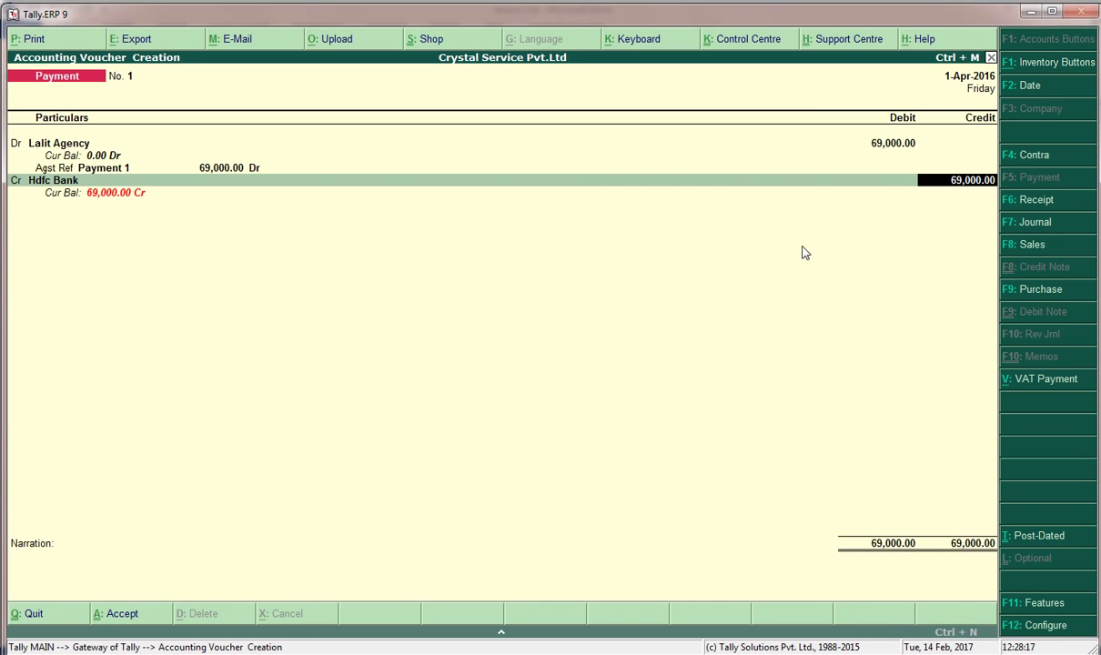
{"action": "key", "text": "Return"}
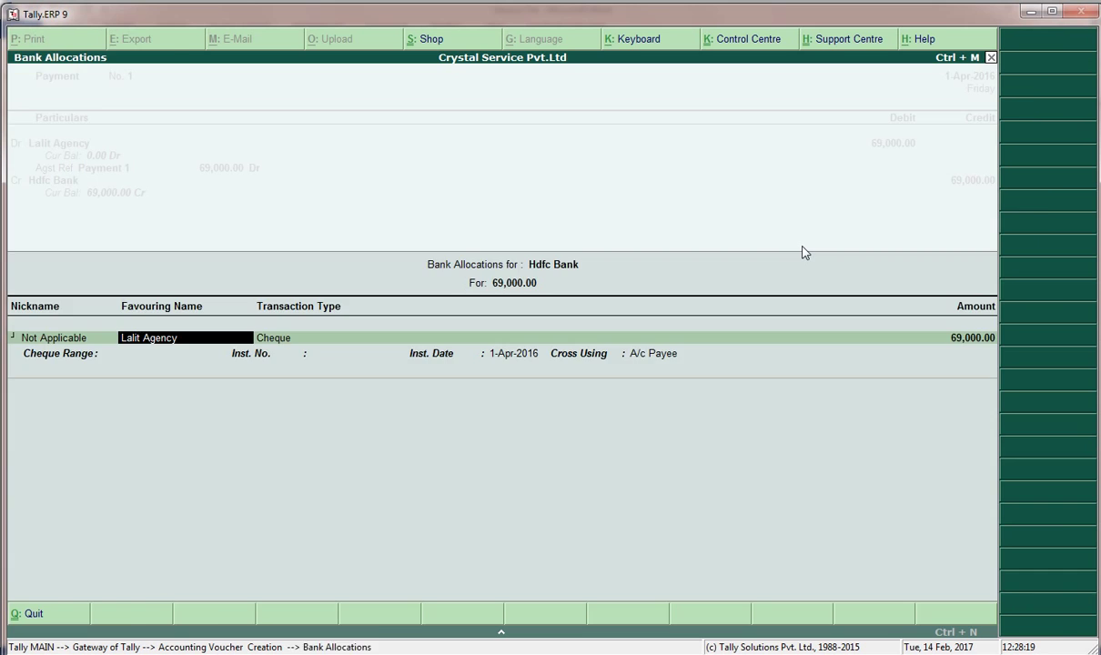
{"action": "key", "text": "ctrl+a"}
{"action": "key", "text": "Return"}
{"action": "key", "text": "y"}
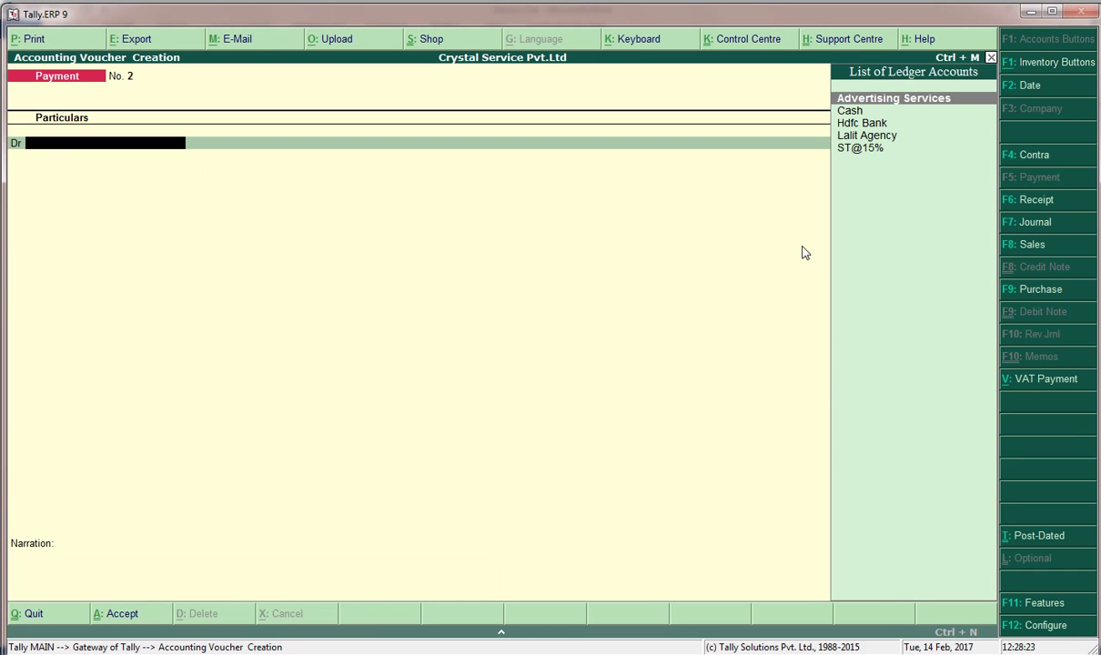
Step: Switch to the Word document to read the second transaction's sale invoice details, and return to Tally.ERP 9
{"action": "key", "text": "alt+Tab"}
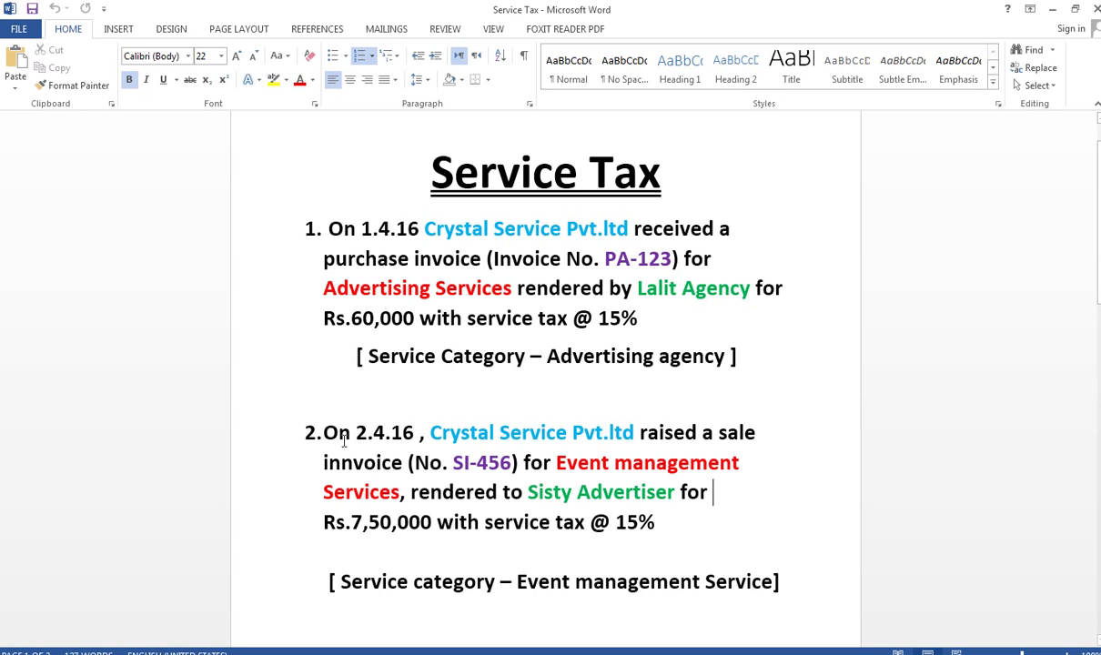
{"action": "left_click", "coordinate": [415, 434]}
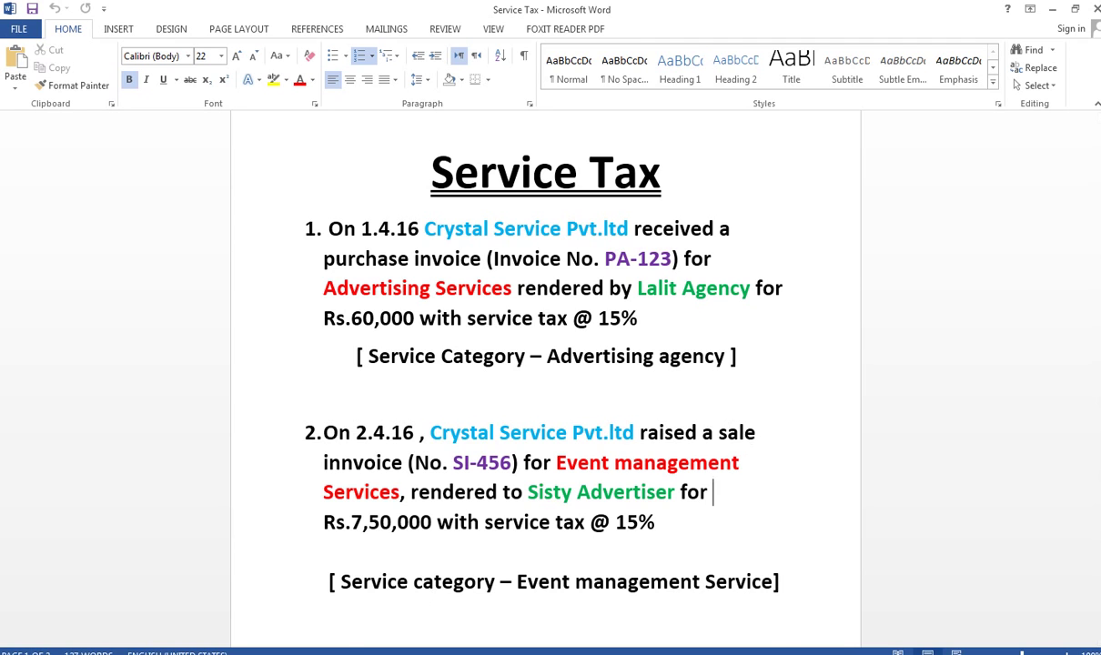
{"action": "key", "text": "alt+Tab"}
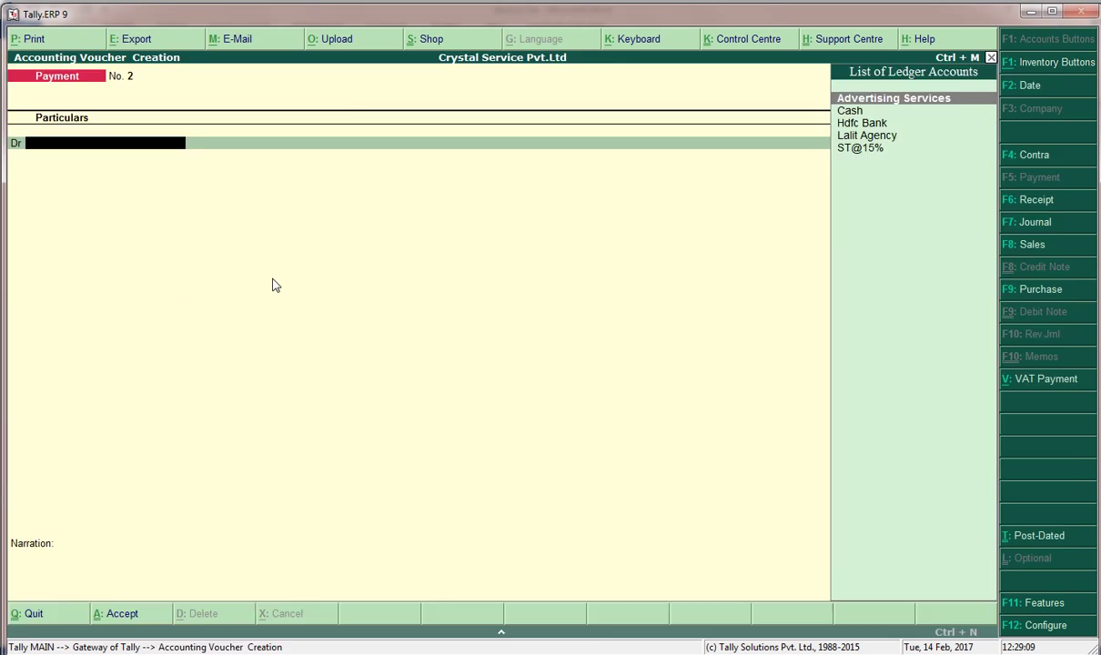
Step: Leave voucher entry and start a new single ledger named Event Management Services without an alias
{"action": "key", "text": "Escape"}
{"action": "key", "text": "Return"}
{"action": "key", "text": "l"}
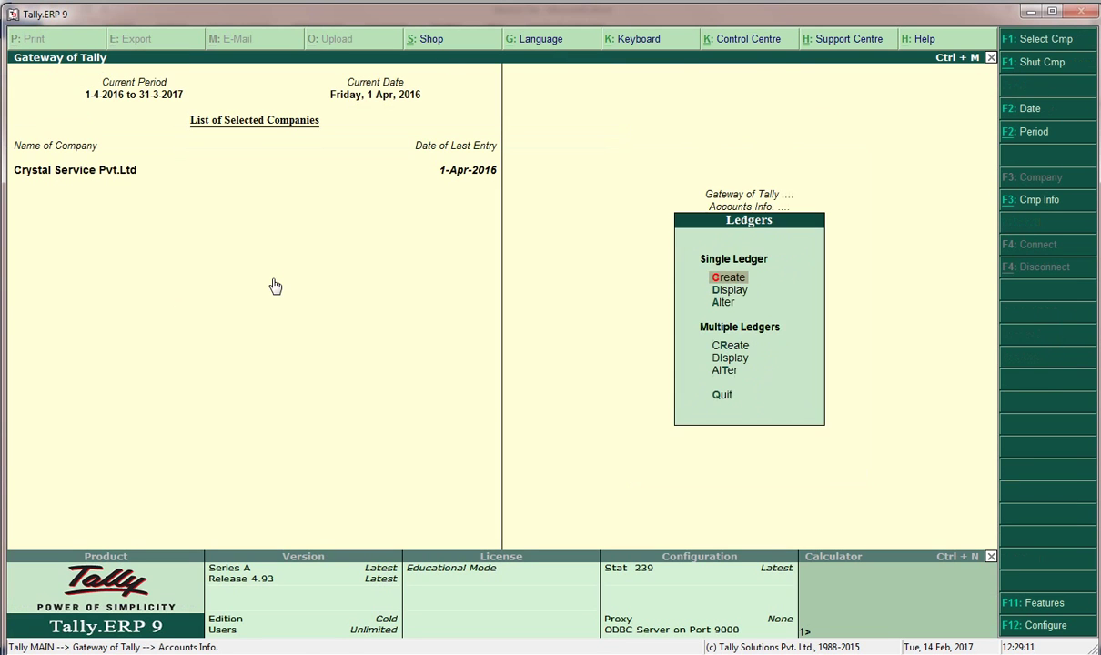
{"action": "key", "text": "Return"}
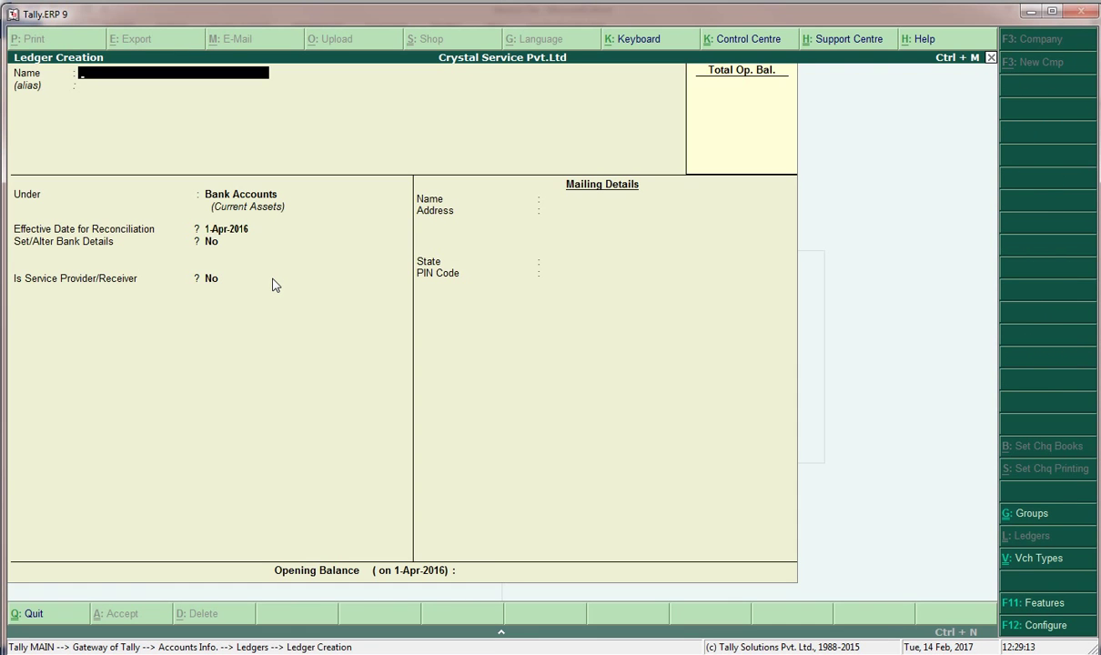
{"action": "type", "text": "Event Management Services"}
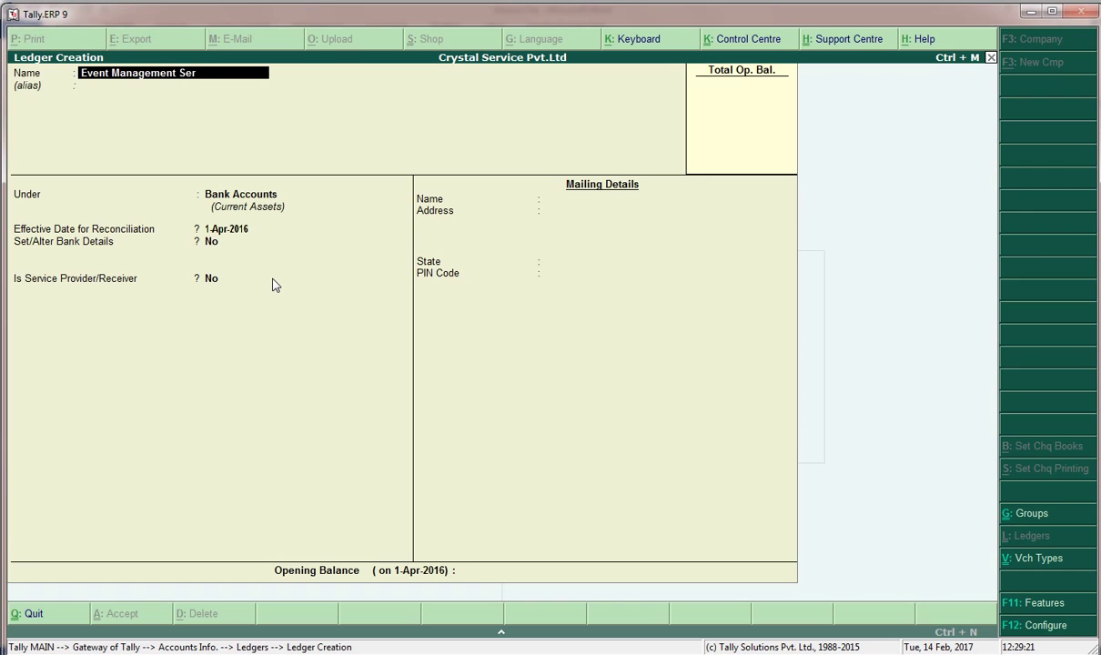
{"action": "key", "text": "Return"}
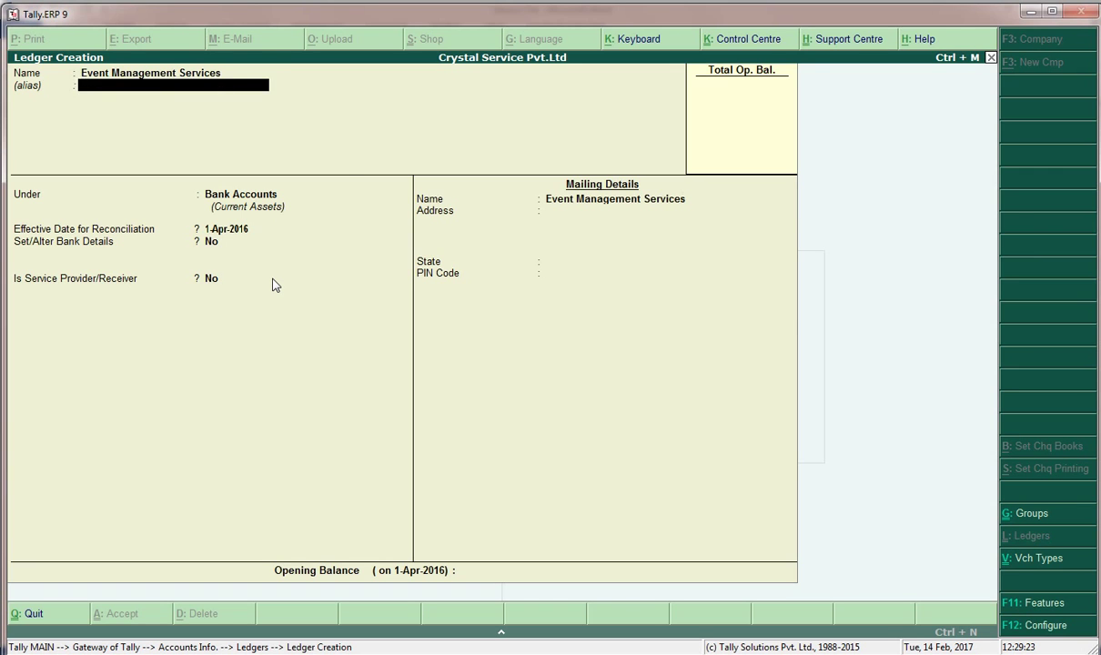
{"action": "key", "text": "Return"}
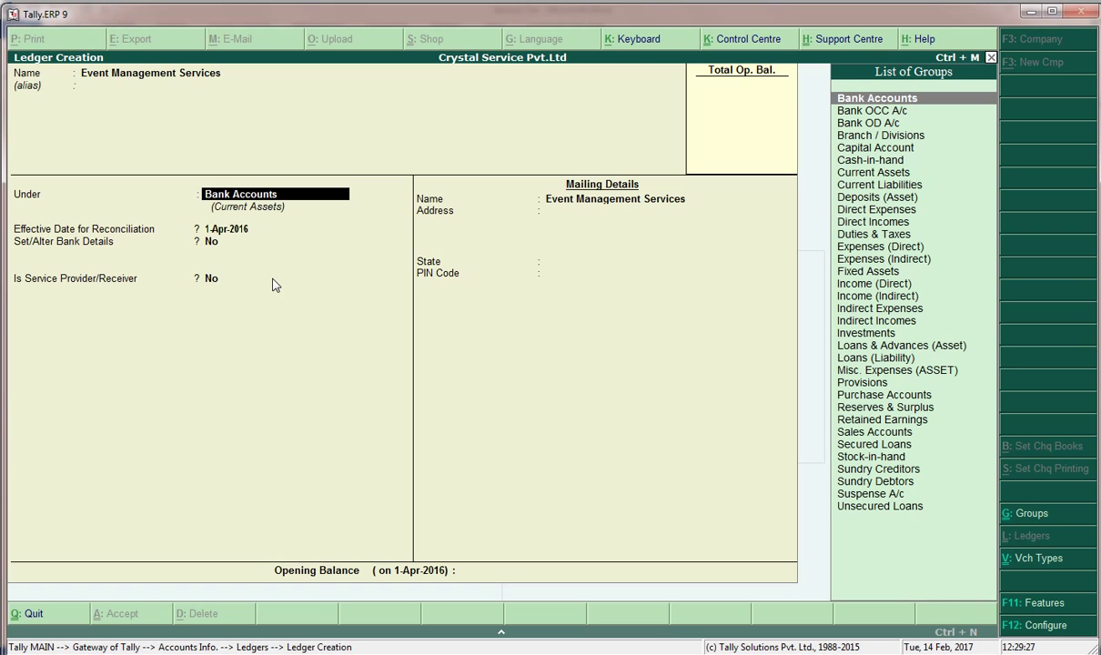
Step: Place the Event Management Services ledger under Sales Accounts and keep the default inventory values setting
{"action": "type", "text": "S"}
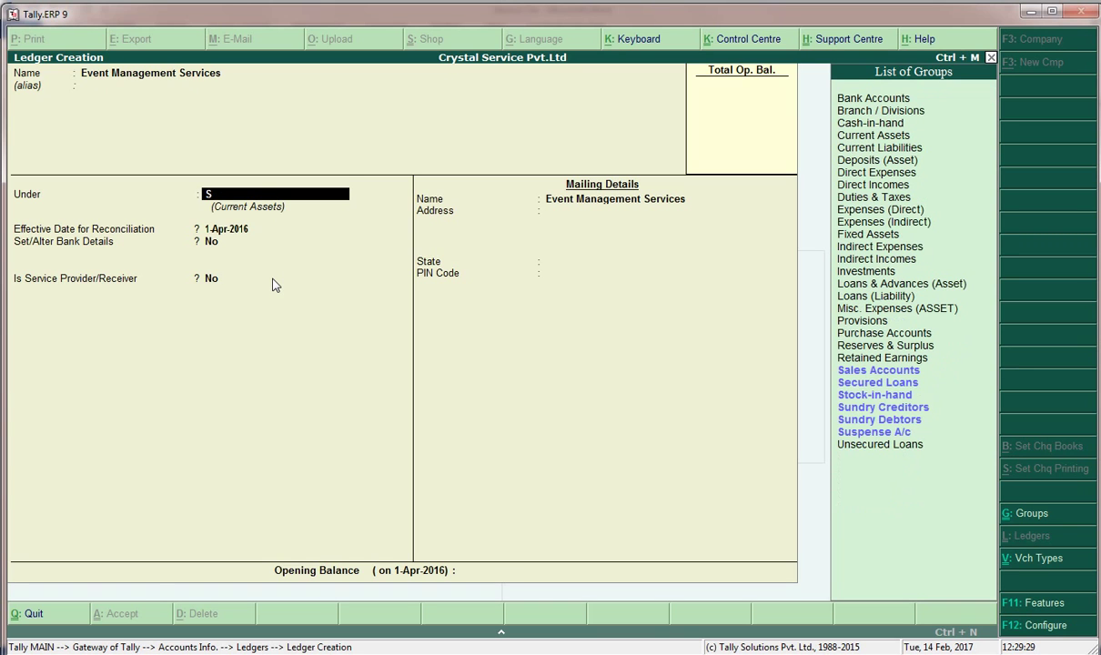
{"action": "key", "text": "Up"}
{"action": "key", "text": "Up"}
{"action": "key", "text": "Up"}
{"action": "key", "text": "Up"}
{"action": "key", "text": "Up"}
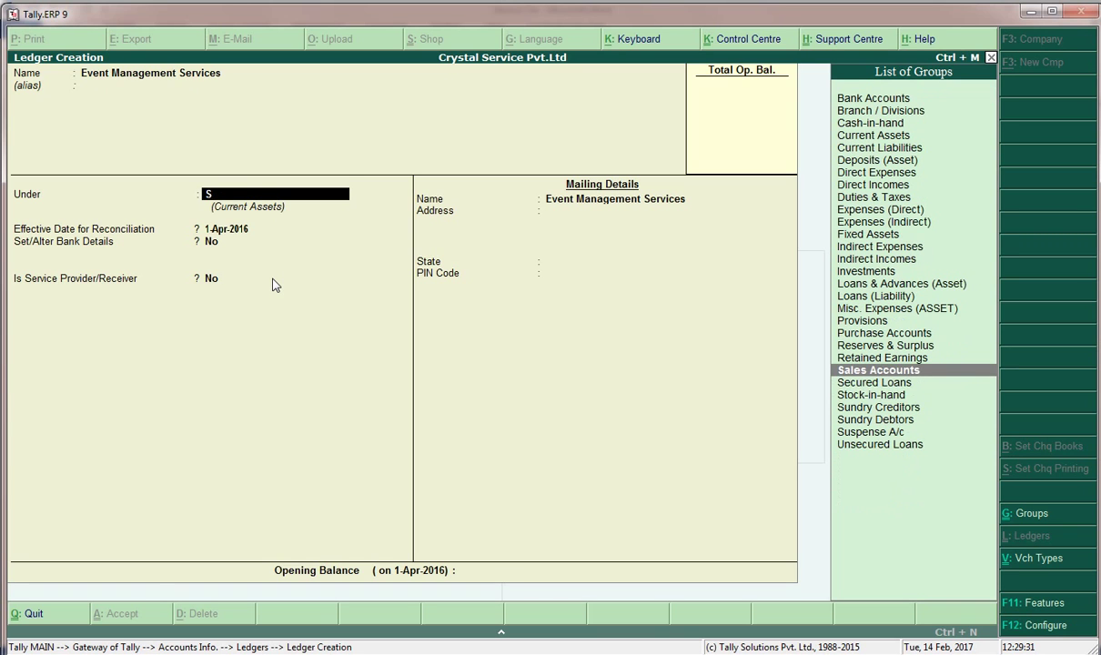
{"action": "key", "text": "Return"}
{"action": "key", "text": "Return"}
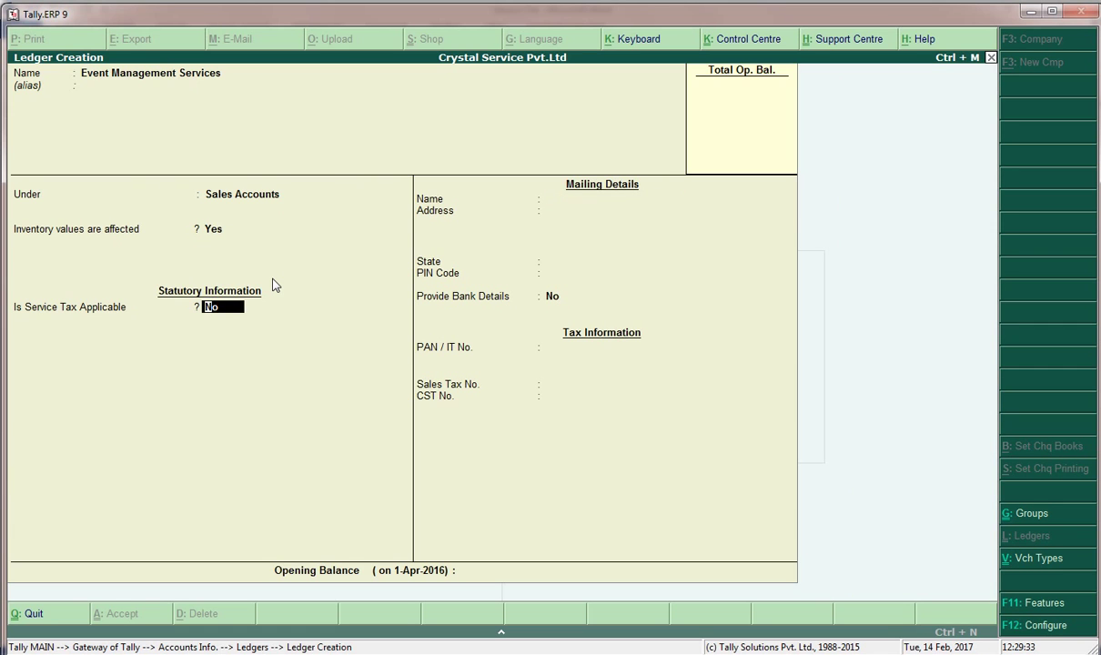
Step: Make service tax applicable to the ledger with default service category Event Management Service, and save the ledger
{"action": "key", "text": "y"}
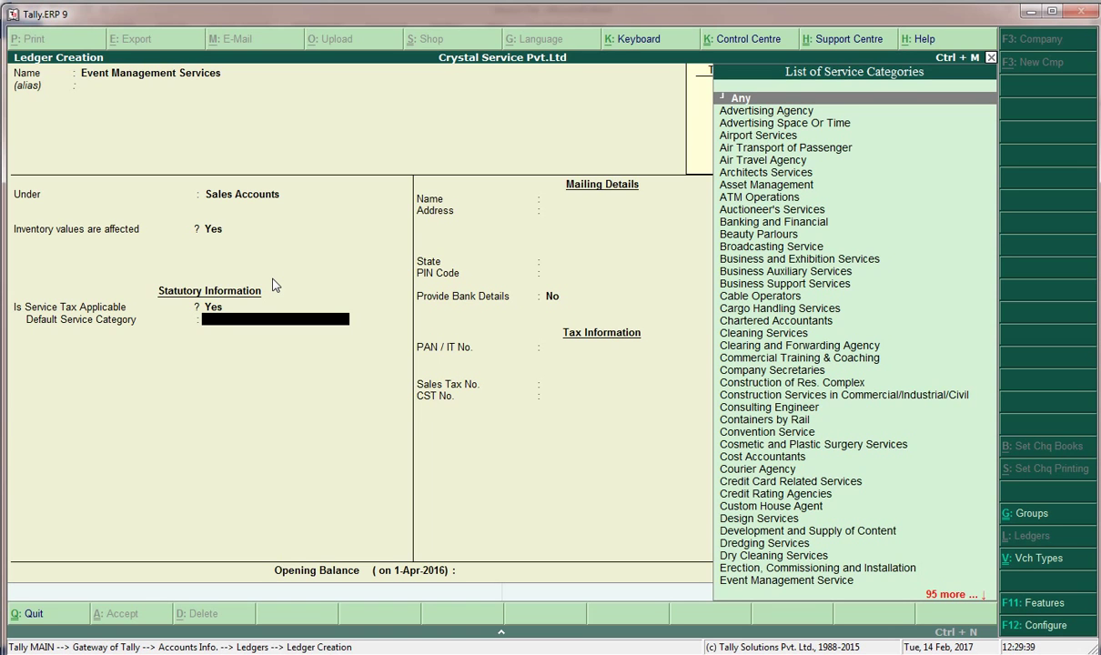
{"action": "type", "text": "Eve"}
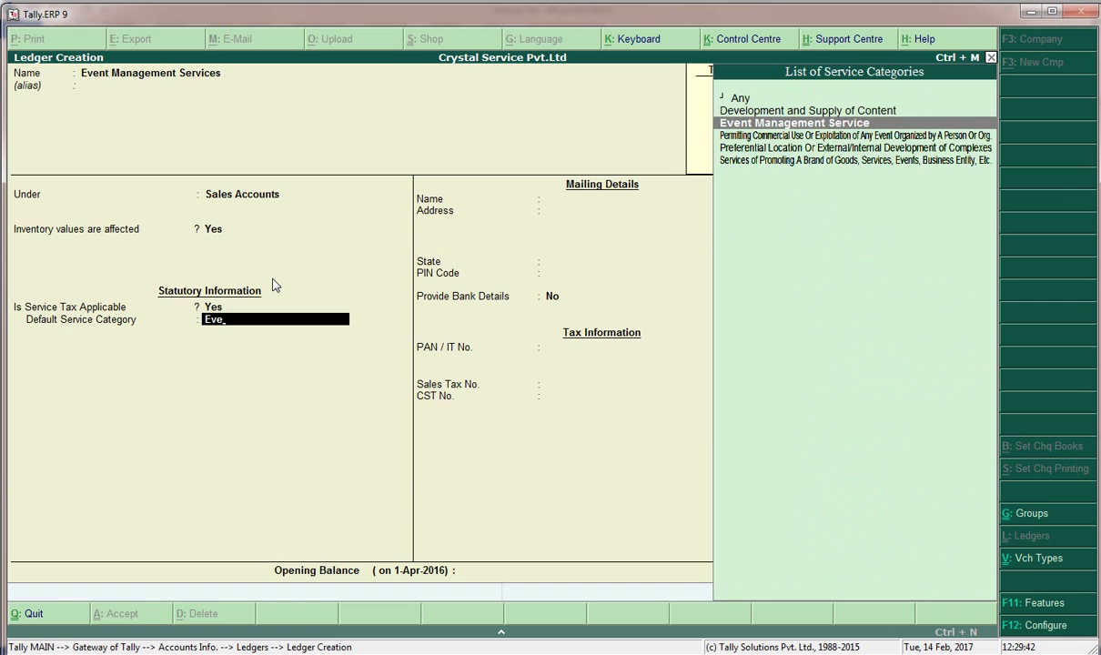
{"action": "key", "text": "Return"}
{"action": "key", "text": "Return"}
{"action": "key", "text": "Return"}
{"action": "key", "text": "Return"}
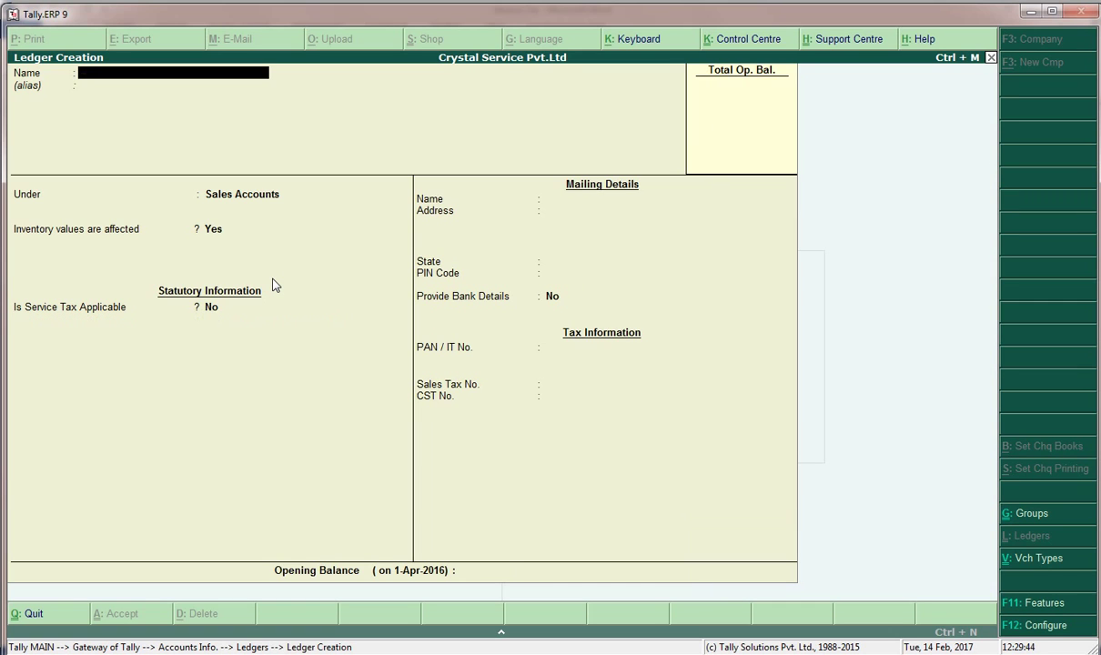
Step: Create a ledger named Sisty Advertiser under Sundry Debtors with Maintain balances bill-by-bill set to Yes
{"action": "type", "text": "Sisty Advertiser"}
{"action": "key", "text": "Return"}
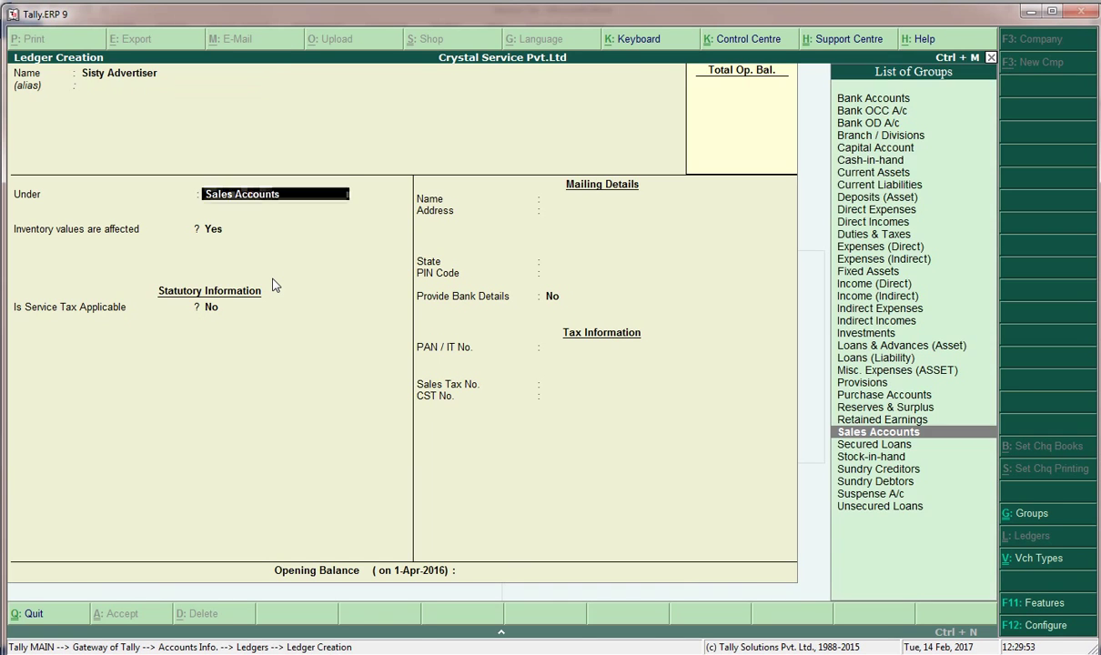
{"action": "type", "text": "S"}
{"action": "key", "text": "Up"}
{"action": "key", "text": "Up"}
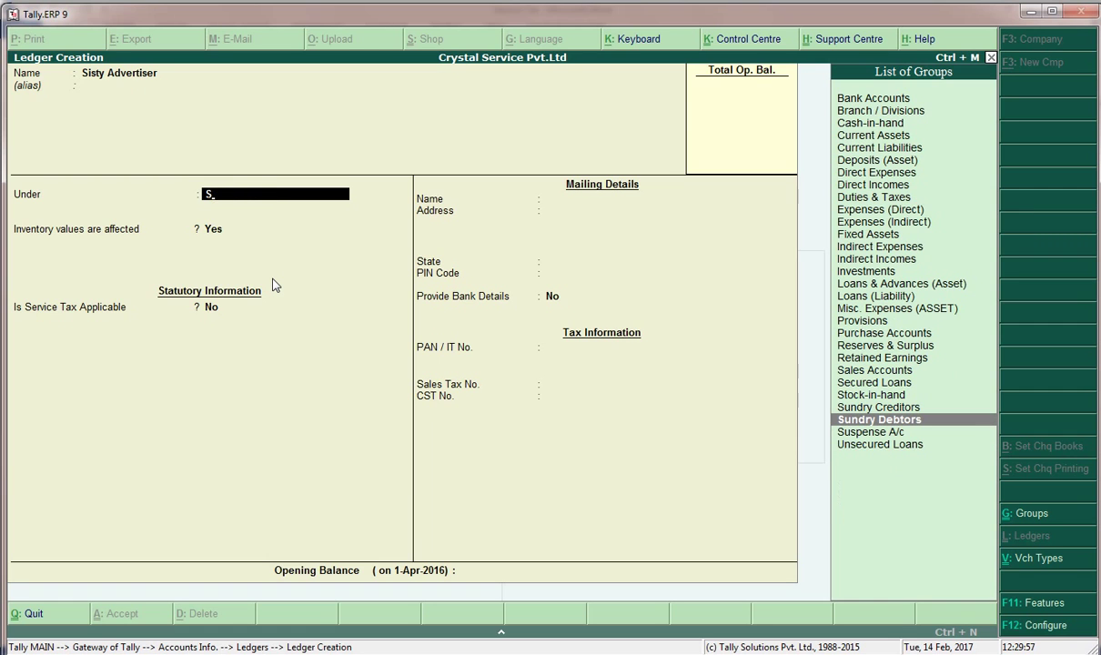
{"action": "key", "text": "Return"}
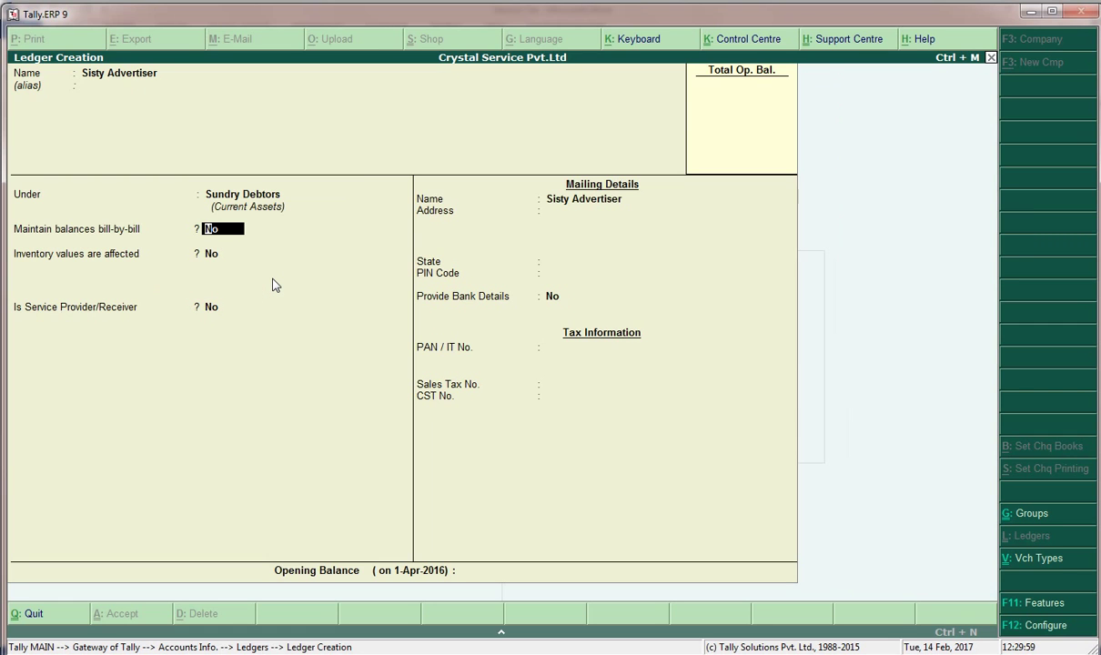
{"action": "key", "text": "y"}
{"action": "key", "text": "Return"}
{"action": "key", "text": "Return"}
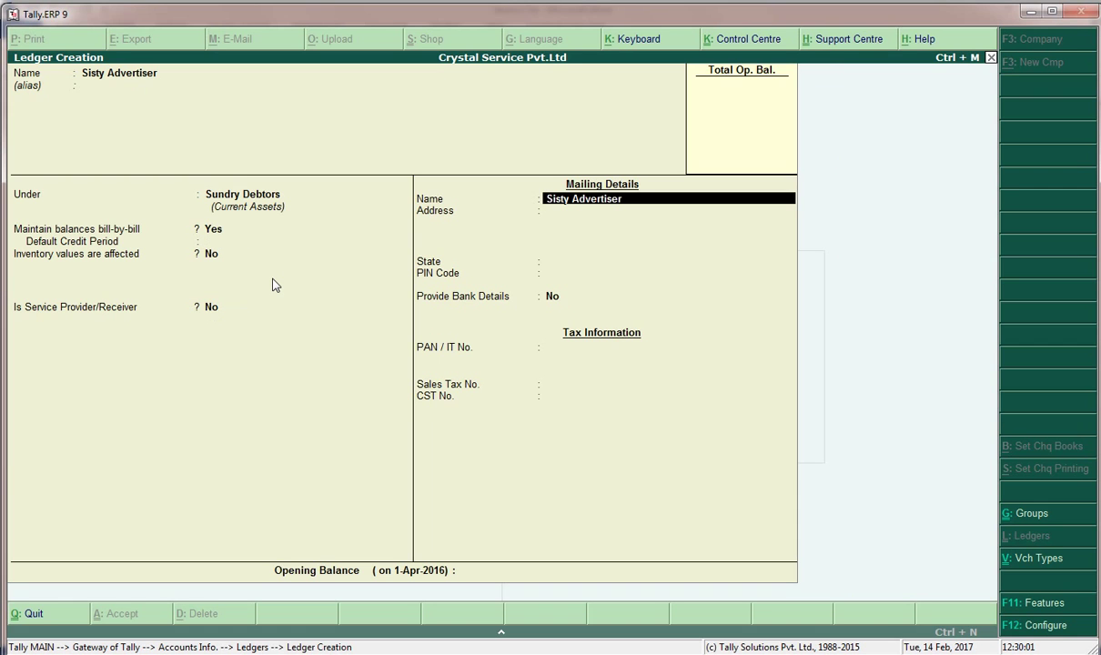
Step: Set Is Service Provider/Receiver to Yes for Sisty Advertiser, save the ledger with remaining defaults and return to the Gateway of Tally
{"action": "key", "text": "BackSpace"}
{"action": "type", "text": "y"}
{"action": "key", "text": "Return"}
{"action": "key", "text": "Return"}
{"action": "key", "text": "Return"}
{"action": "key", "text": "Return"}
{"action": "key", "text": "Return"}
{"action": "key", "text": "Return"}
{"action": "key", "text": "Return"}
{"action": "key", "text": "Return"}
{"action": "key", "text": "Return"}
{"action": "key", "text": "Return"}
{"action": "key", "text": "Return"}
{"action": "key", "text": "Escape"}
{"action": "key", "text": "Escape"}
{"action": "key", "text": "Escape"}
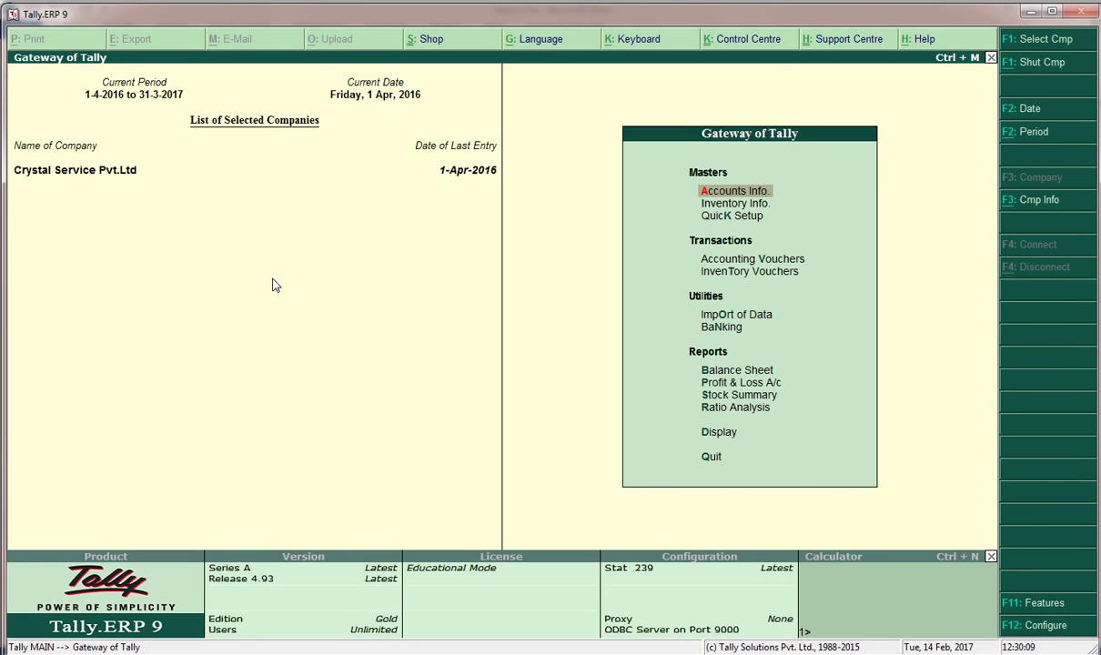
Step: Open a new sales voucher and switch to the Word document to check the second transaction's invoice details
{"action": "key", "text": "v"}
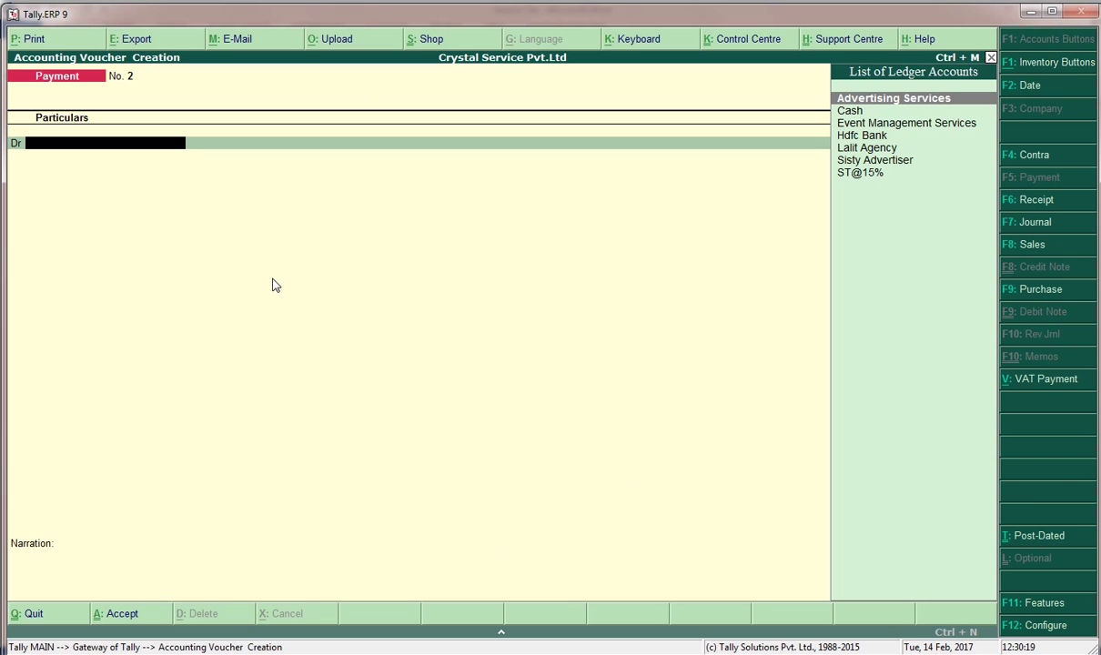
{"action": "key", "text": "F8"}
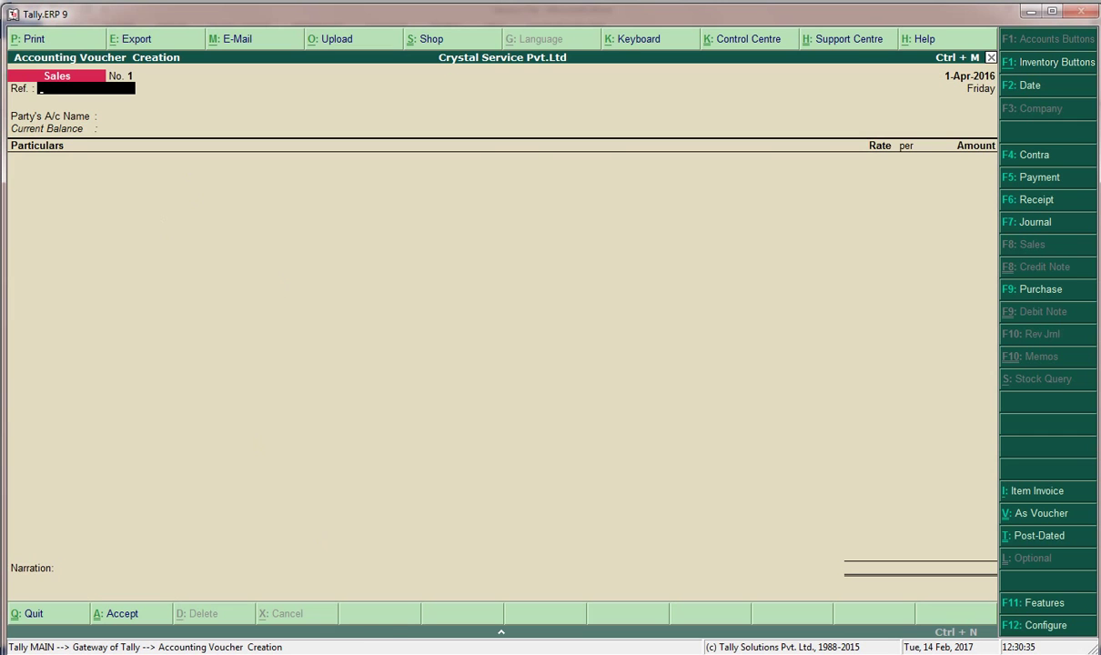
{"action": "left_click", "coordinate": [303, 652]}
{"action": "scroll", "coordinate": [713, 441], "scroll_direction": "down", "scroll_amount": 1}
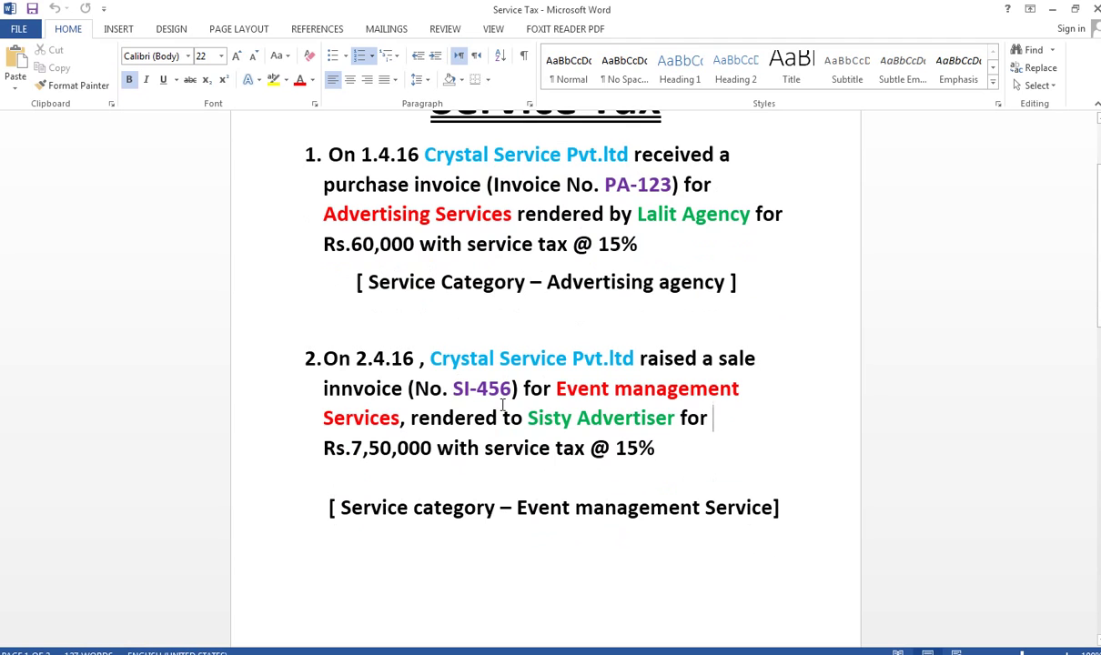
Step: Switch back to Tally.ERP 9 and fill the sales voucher with reference si-456 and party Sisty Advertiser, accepting the default party details
{"action": "key", "text": "alt+Tab"}
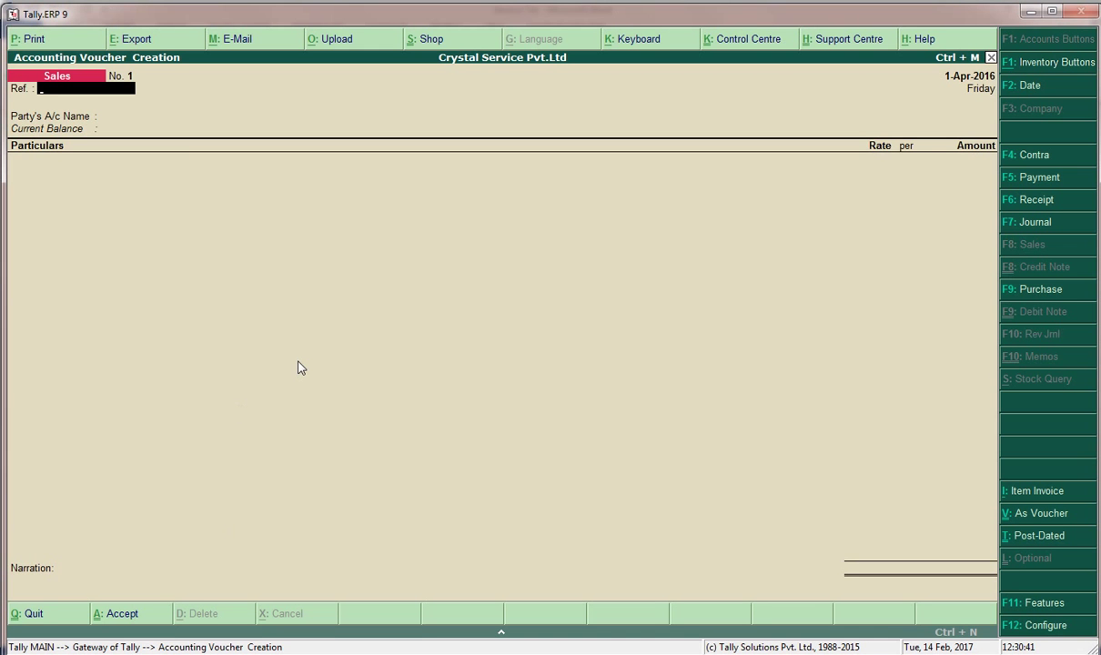
{"action": "type", "text": "si-456"}
{"action": "key", "text": "Return"}
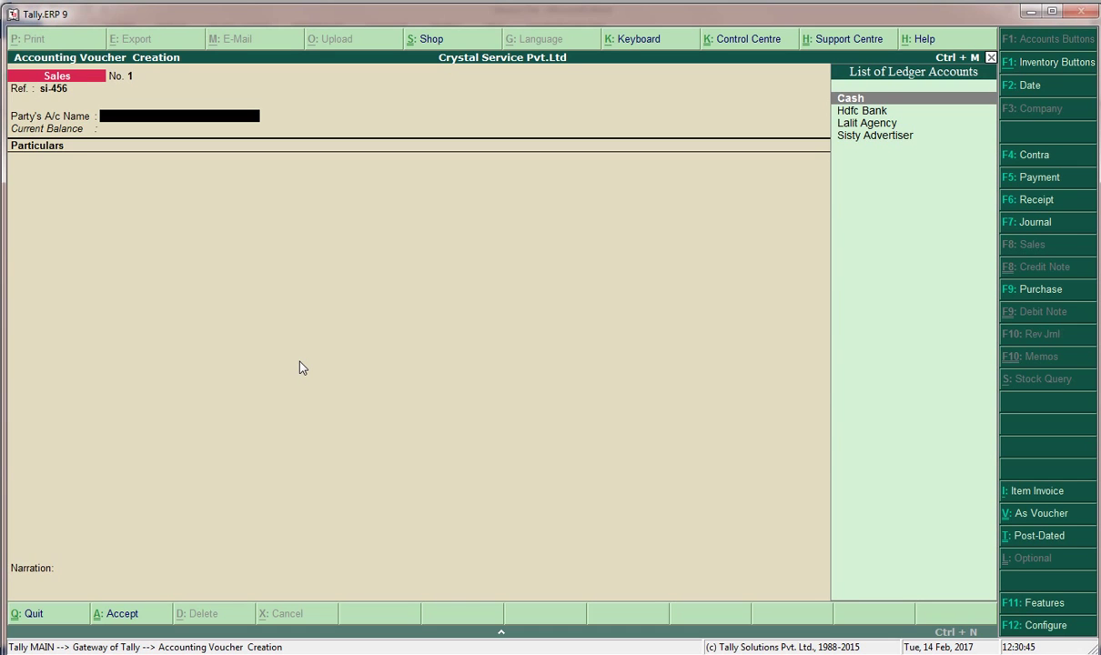
{"action": "key", "text": "Down"}
{"action": "key", "text": "Down"}
{"action": "key", "text": "Down"}
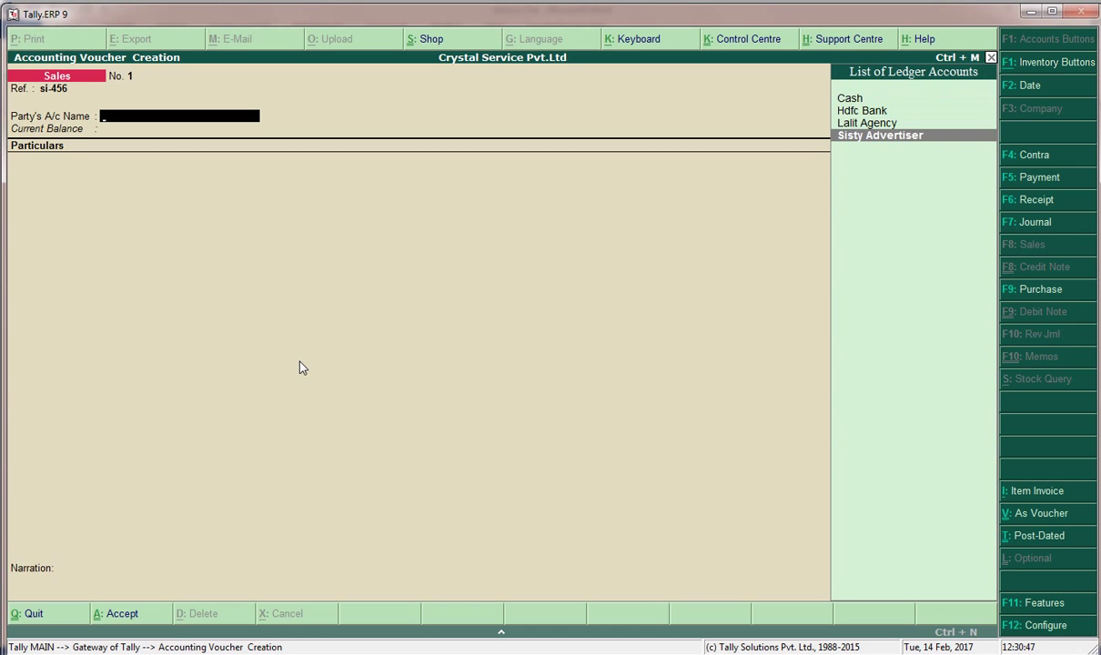
{"action": "key", "text": "Return"}
{"action": "key", "text": "ctrl+a"}
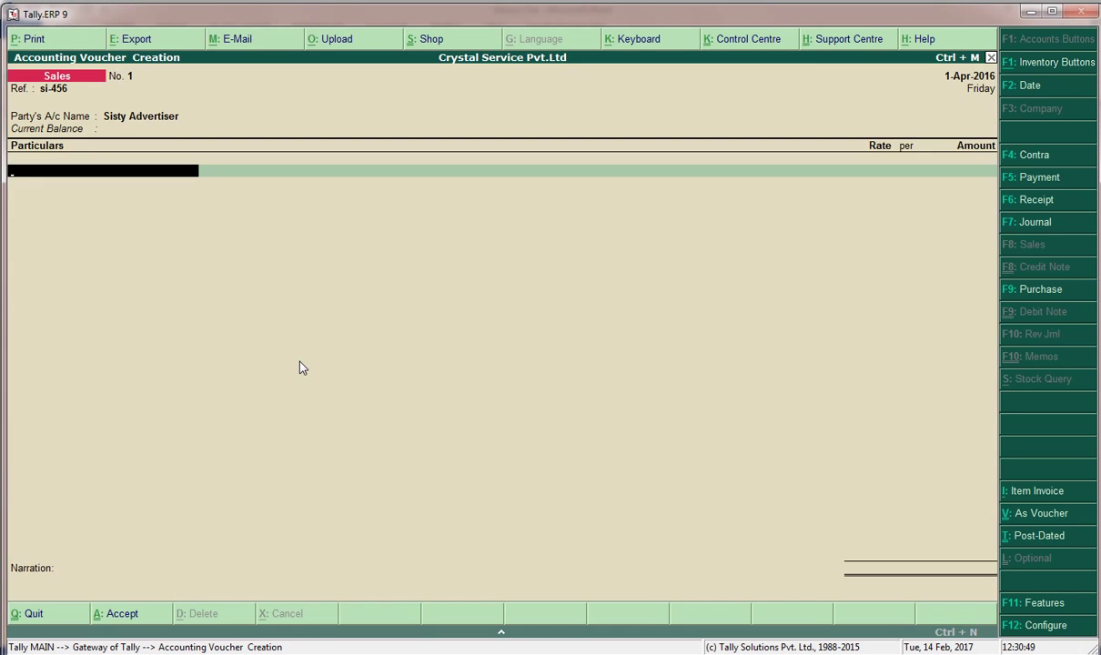
Step: Add Event Management Services to the sales voucher with a New Ref service tax entry and a service amount of 7,50,000
{"action": "type", "text": "Eve"}
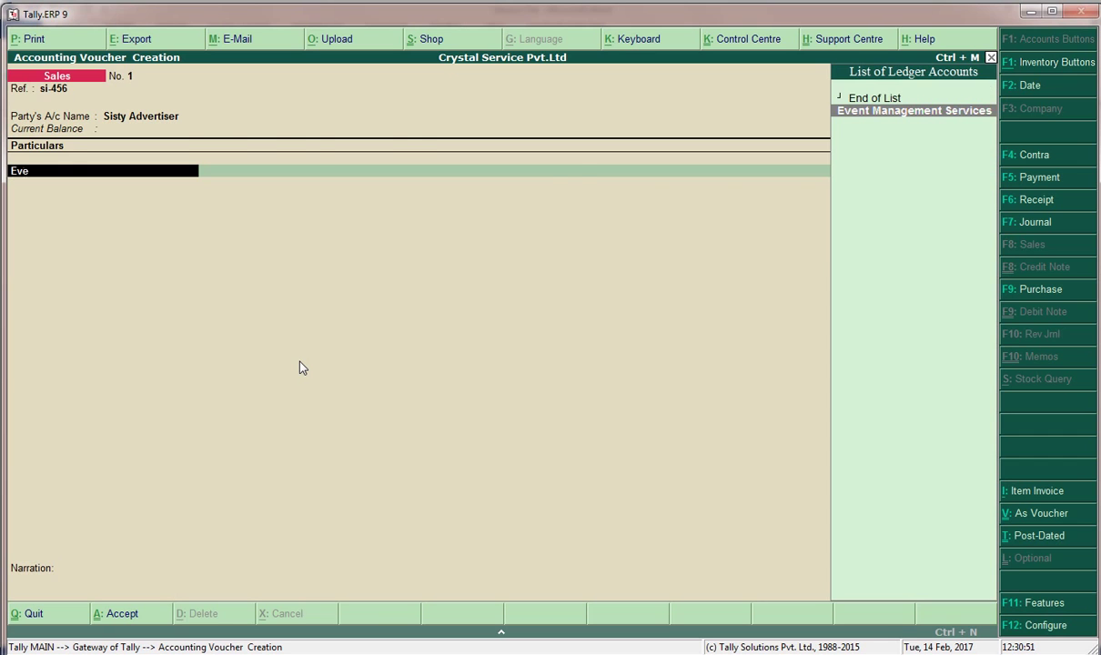
{"action": "key", "text": "Return"}
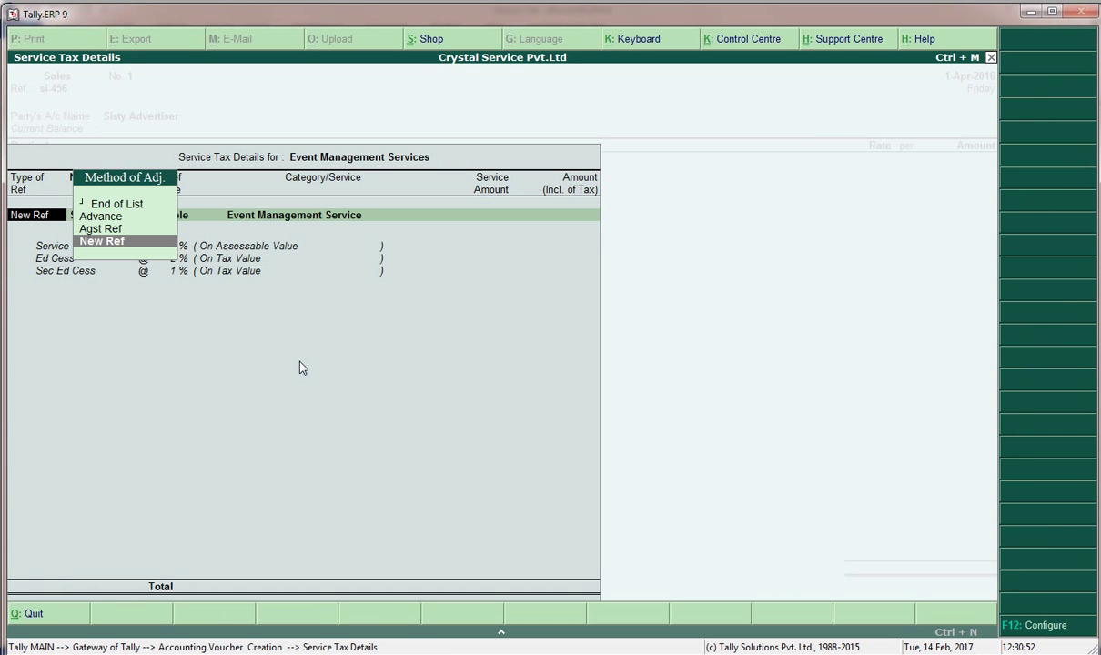
{"action": "key", "text": "Return"}
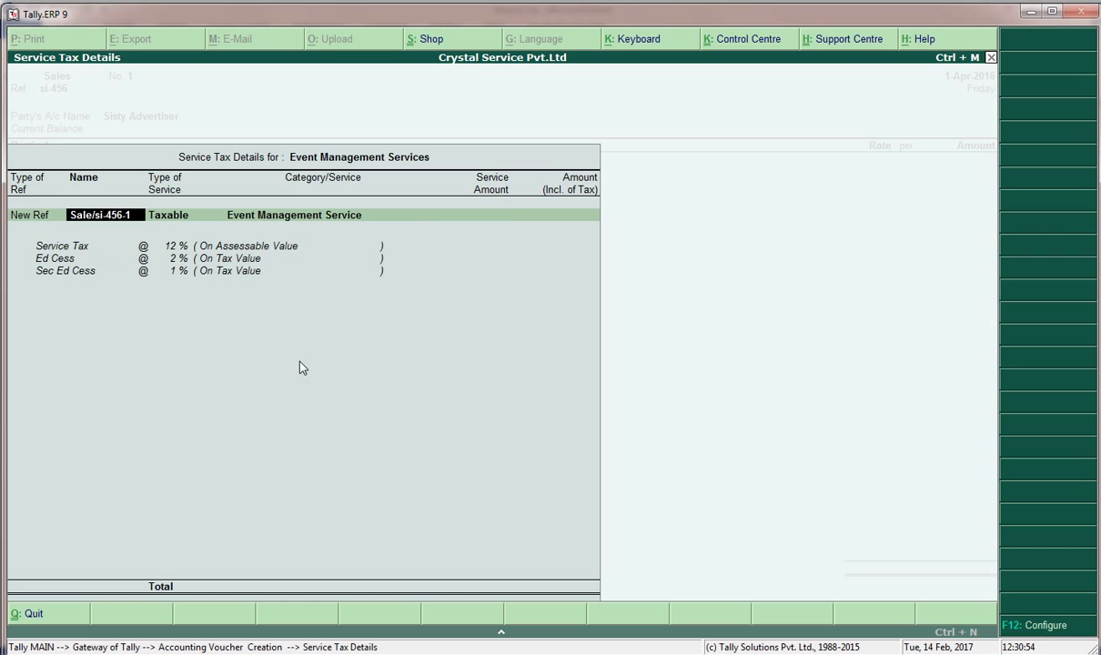
{"action": "key", "text": "Return"}
{"action": "type", "text": "7"}
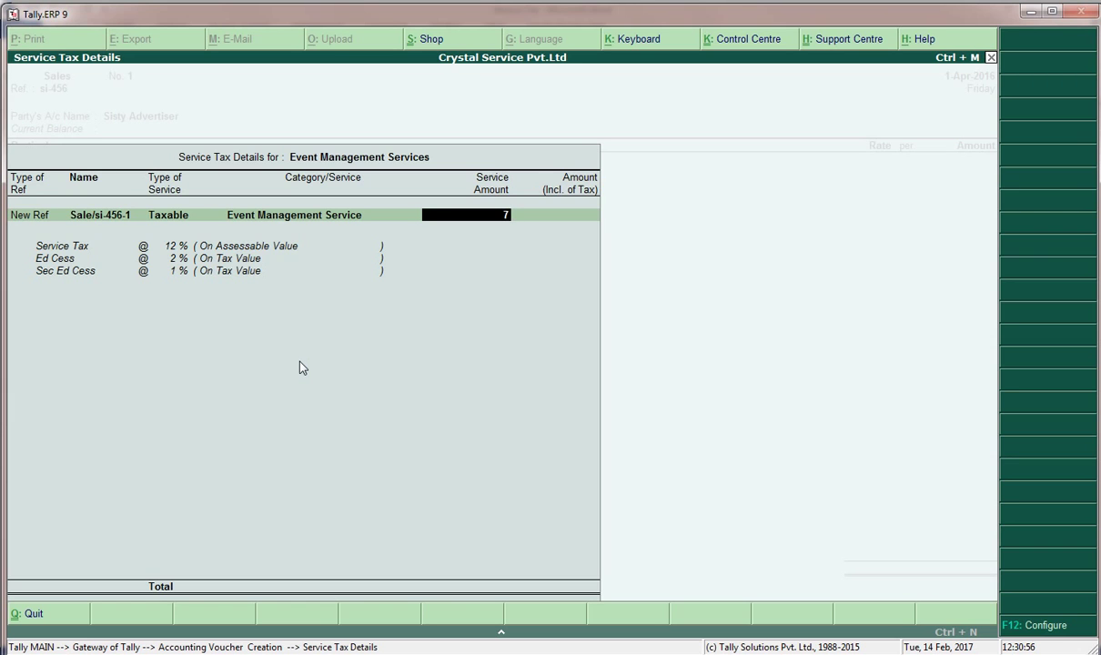
{"action": "type", "text": ",50,000000"}
{"action": "key", "text": "Return"}
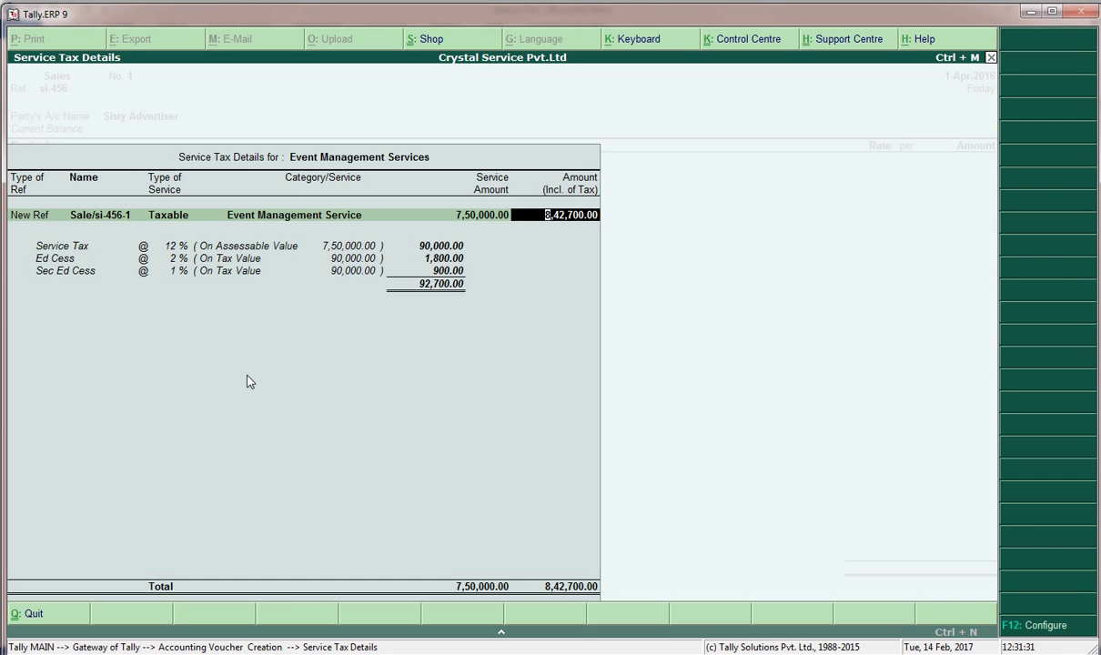
Step: Discard the unfinished sales voucher and return to the Gateway of Tally
{"action": "key", "text": "BackSpace"}
{"action": "key", "text": "Escape"}
{"action": "key", "text": "Return"}
{"action": "key", "text": "Escape"}
{"action": "key", "text": "Return"}
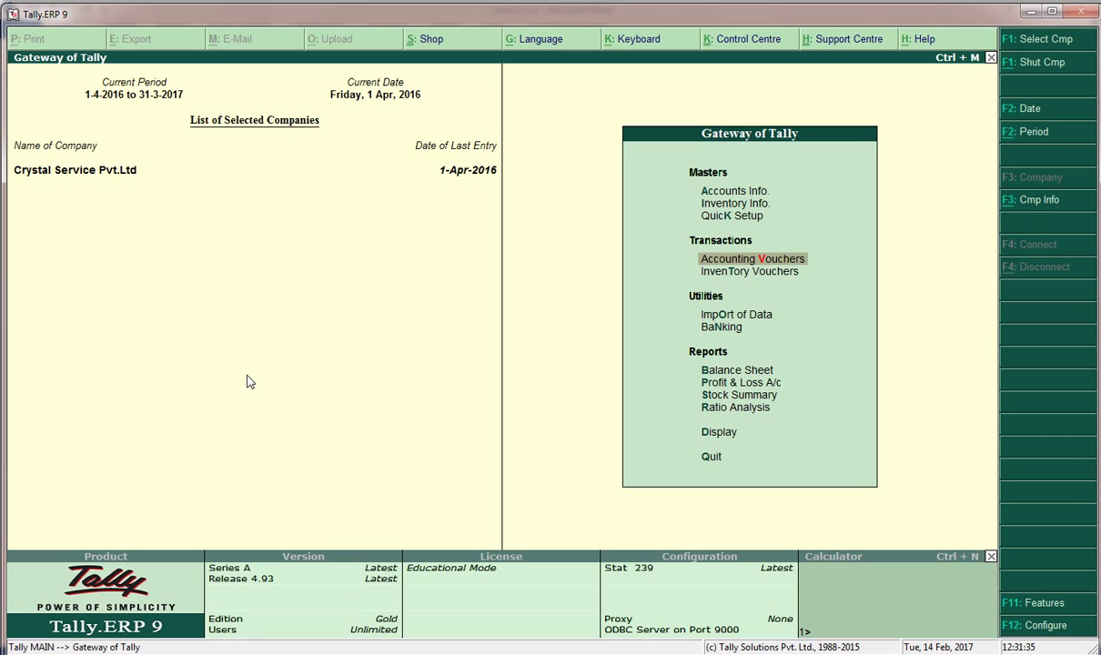
Step: Open the Quick Setup for Service Tax
{"action": "key", "text": "Up"}
{"action": "key", "text": "Return"}
{"action": "key", "text": "Down"}
{"action": "key", "text": "Down"}
{"action": "key", "text": "Down"}
{"action": "key", "text": "Down"}
{"action": "key", "text": "Down"}
{"action": "key", "text": "Down"}
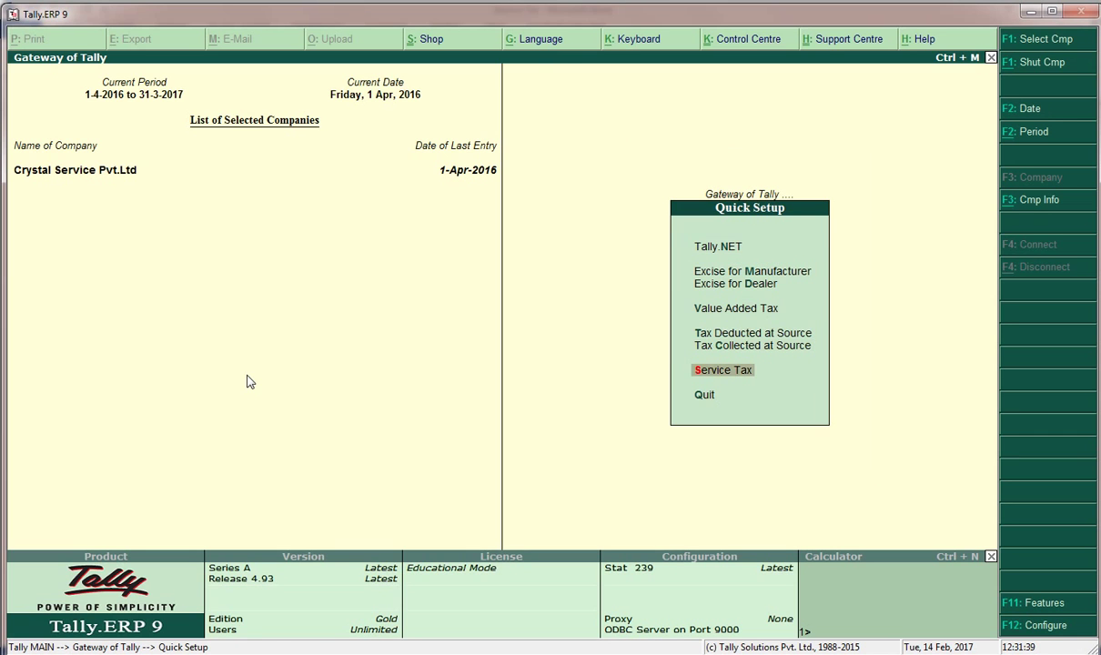
{"action": "key", "text": "Return"}
Step: Show the advanced service tax configuration and open Configure Tax Rate
{"action": "key", "text": "Down"}
{"action": "key", "text": "Down"}
{"action": "key", "text": "Down"}
{"action": "key", "text": "Up"}
{"action": "key", "text": "F5"}
{"action": "key", "text": "Return"}
{"action": "key", "text": "Down"}
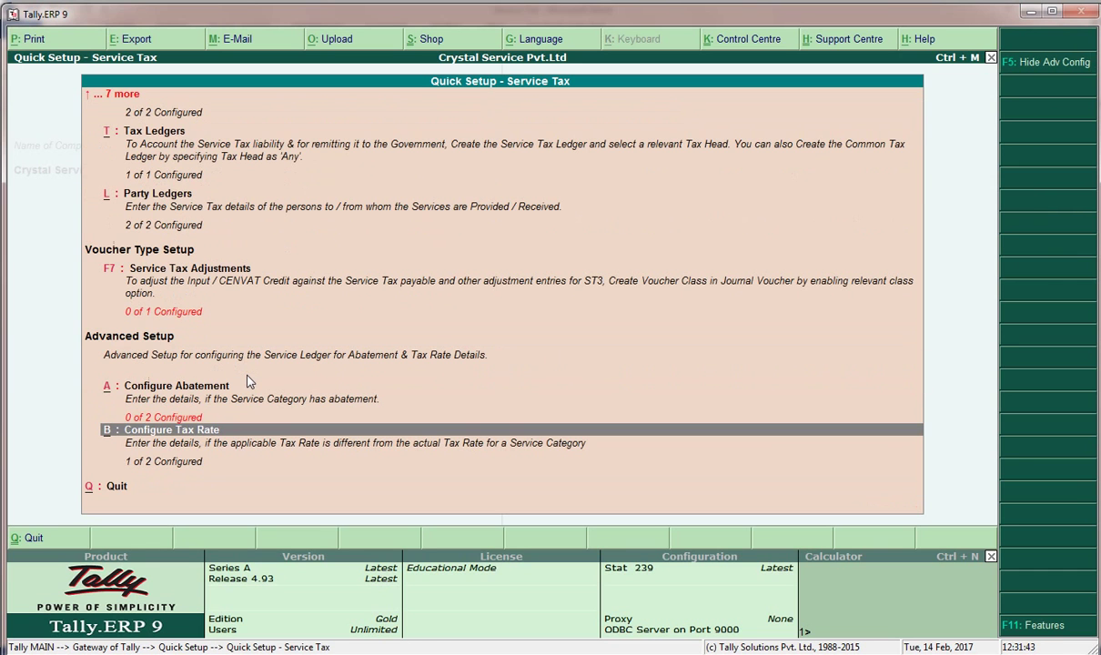
{"action": "key", "text": "Return"}
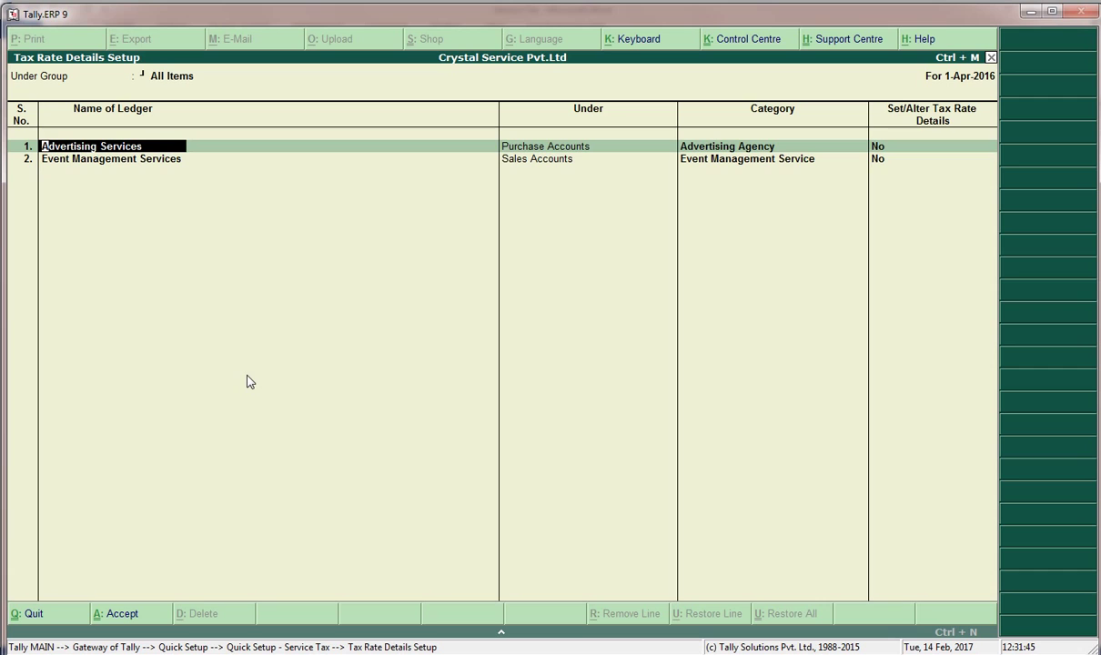
Step: Set Set/Alter Tax Rate Details to Yes for the Event Management Services ledger
{"action": "left_click", "coordinate": [111, 159]}
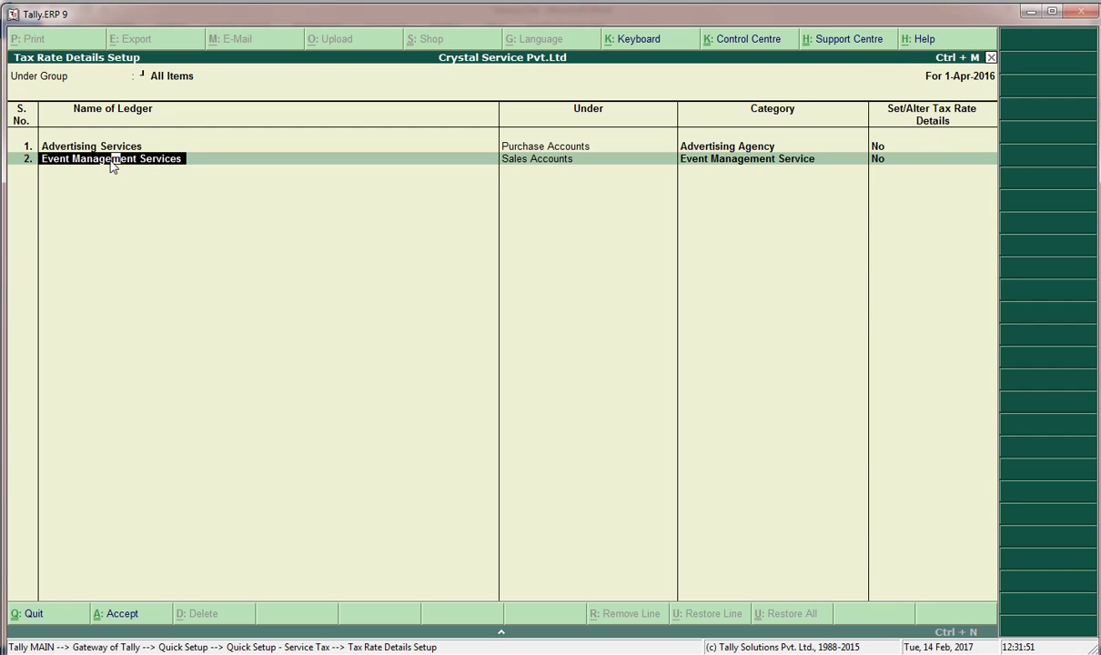
{"action": "key", "text": "Return"}
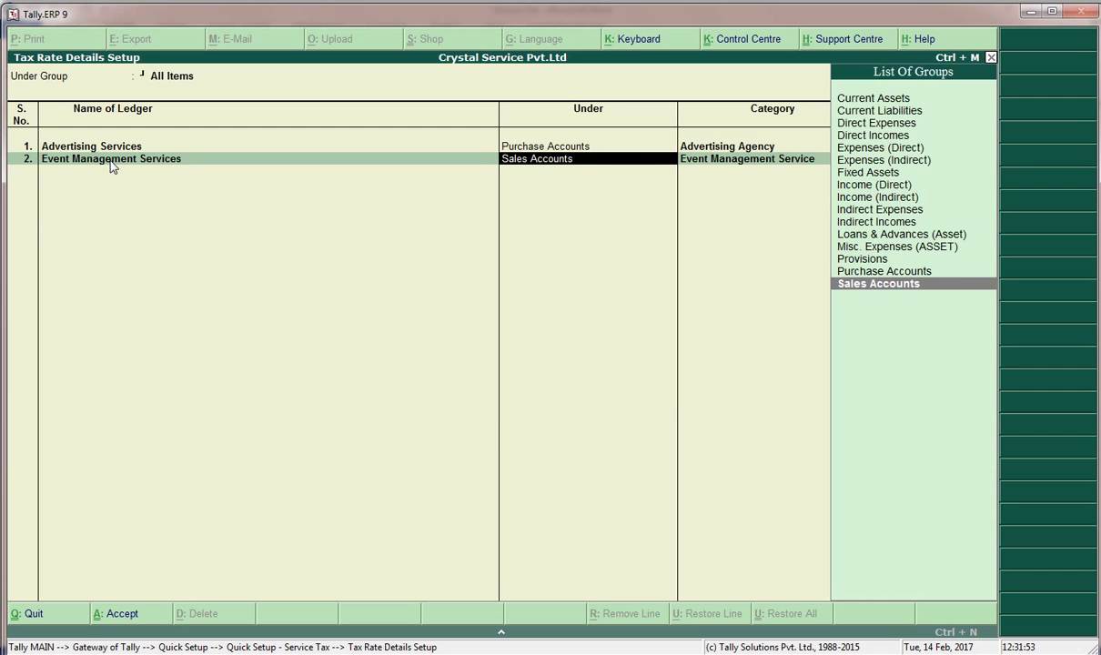
{"action": "key", "text": "Return"}
{"action": "key", "text": "Return"}
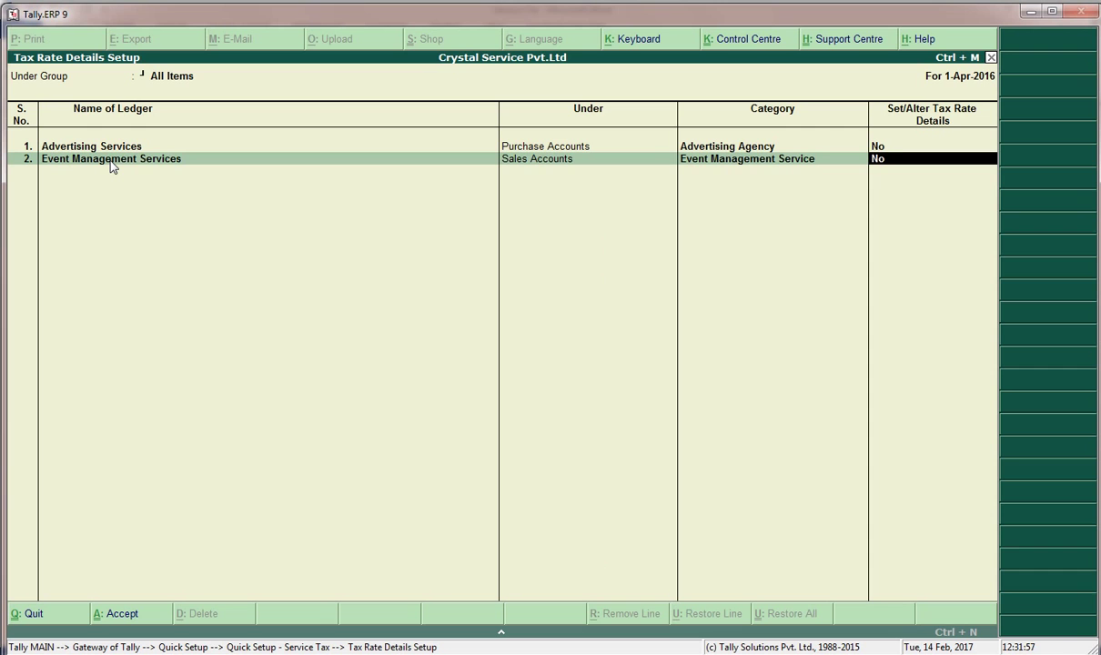
{"action": "type", "text": "y"}
{"action": "key", "text": "Return"}
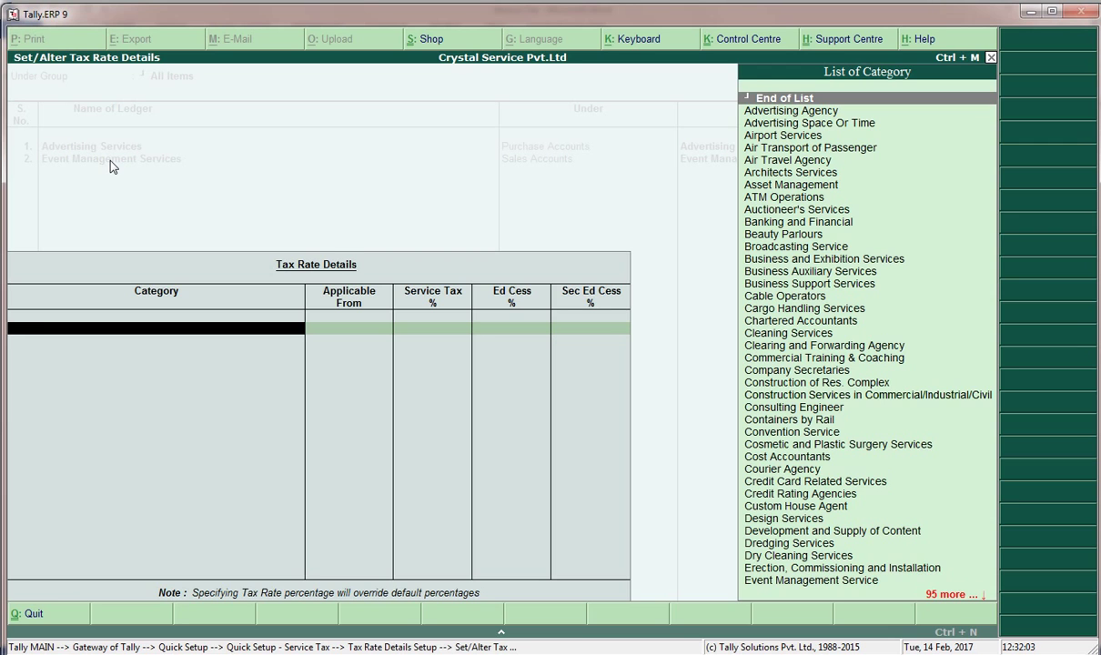
Step: Add tax rates for category Event Management Service applicable from 1-Apr-2016: Service Tax 15%, Ed Cess 0% and Sec Ed Cess 0%
{"action": "type", "text": "Eve"}
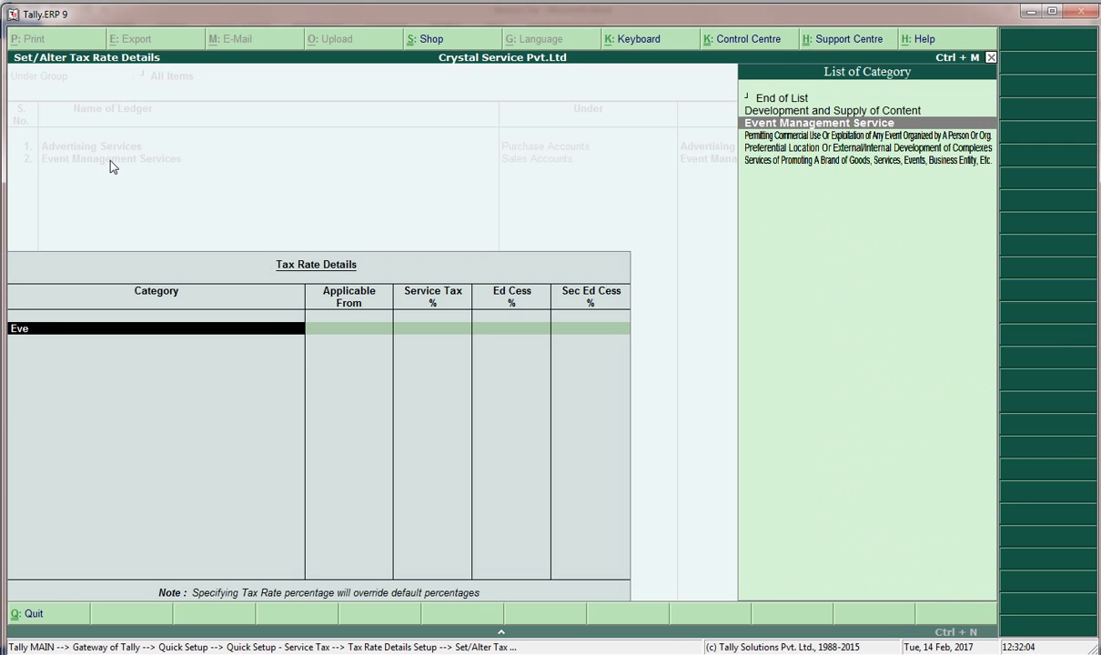
{"action": "key", "text": "Return"}
{"action": "type", "text": "1.4.16"}
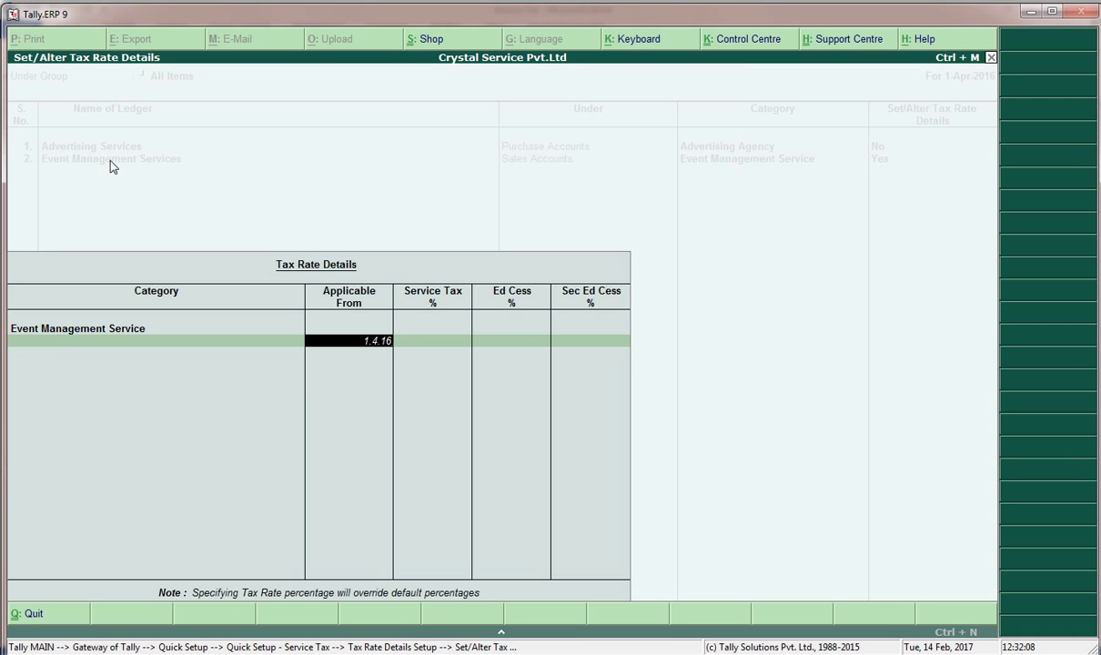
{"action": "key", "text": "Return"}
{"action": "type", "text": "15"}
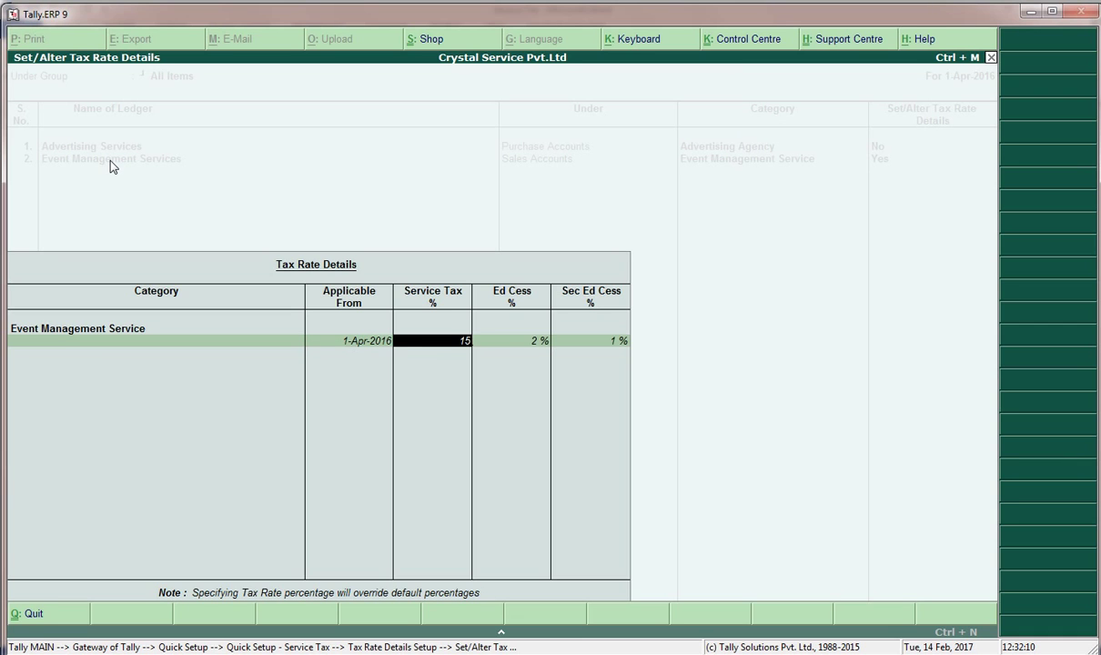
{"action": "key", "text": "Return"}
{"action": "type", "text": "0"}
{"action": "key", "text": "Return"}
{"action": "type", "text": "0"}
{"action": "key", "text": "Return"}
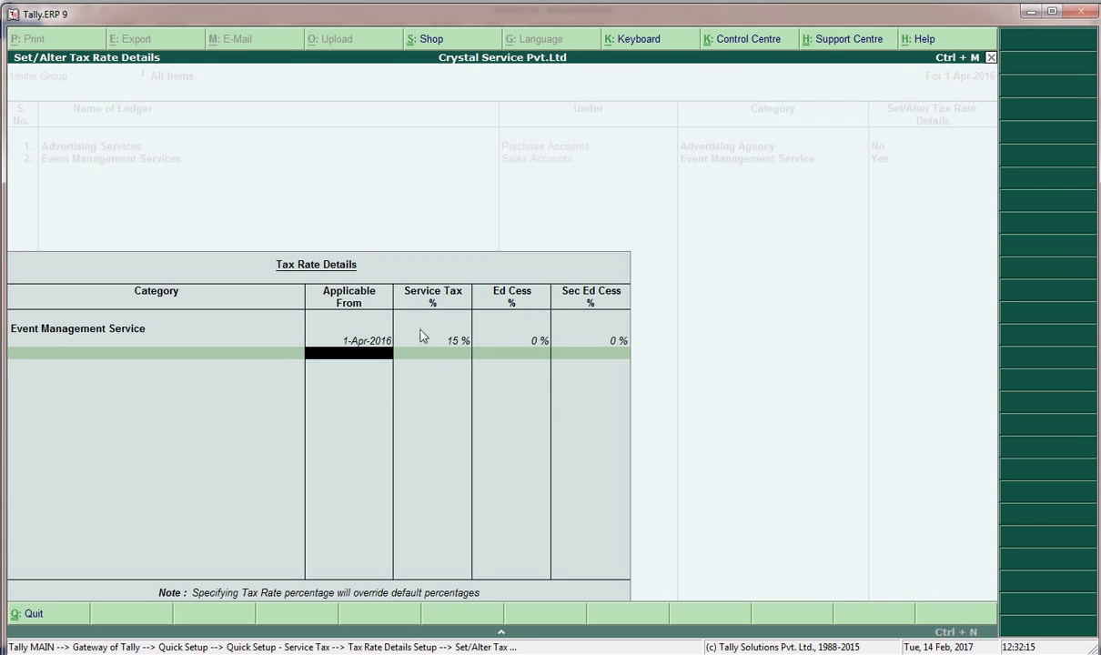
Step: Save the tax rate setup and return to the Gateway of Tally
{"action": "key", "text": "Return"}
{"action": "key", "text": "Return"}
{"action": "key", "text": "Return"}
{"action": "key", "text": "Return"}
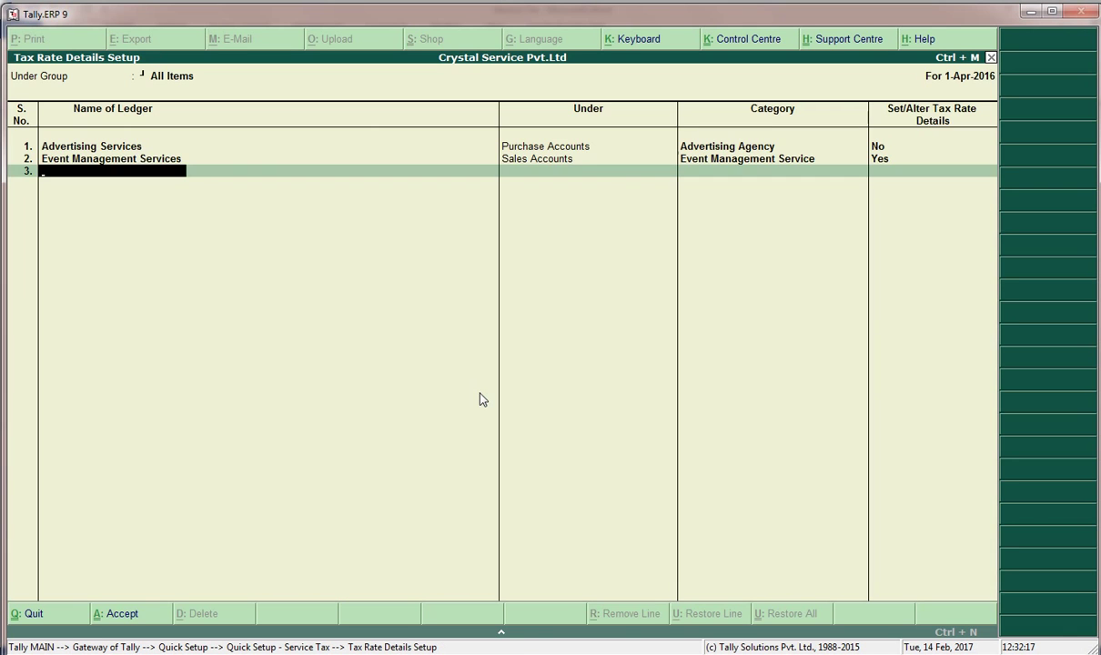
{"action": "key", "text": "Escape"}
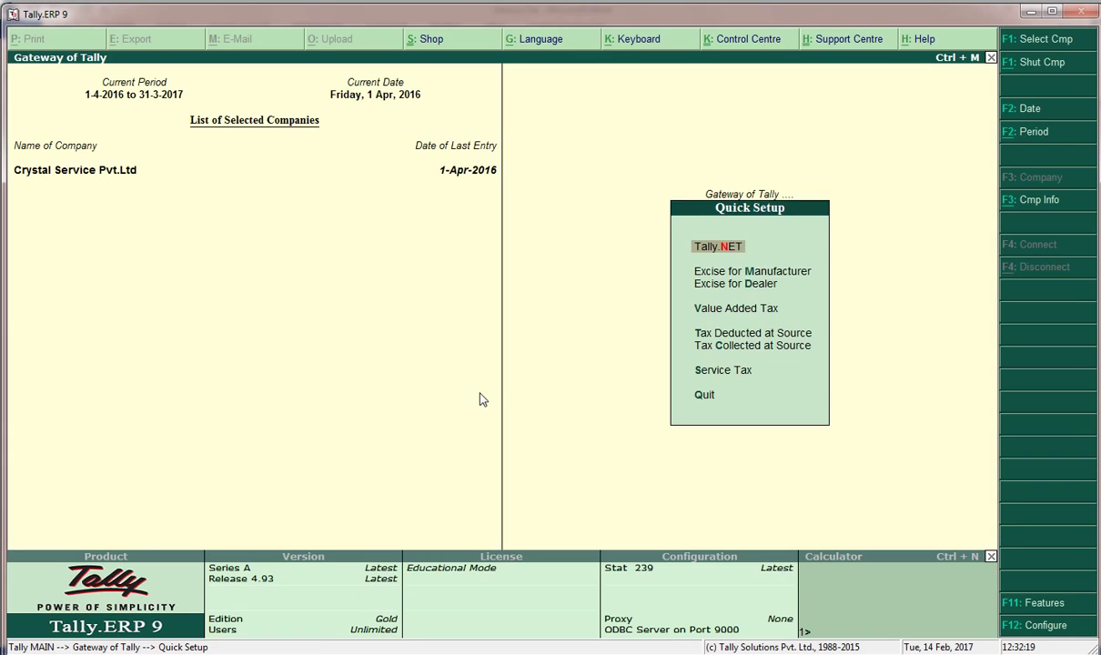
{"action": "key", "text": "Escape"}
Step: Open a sales voucher with reference si-456 and party Sisty Advertiser, accepting the default party details
{"action": "key", "text": "v"}
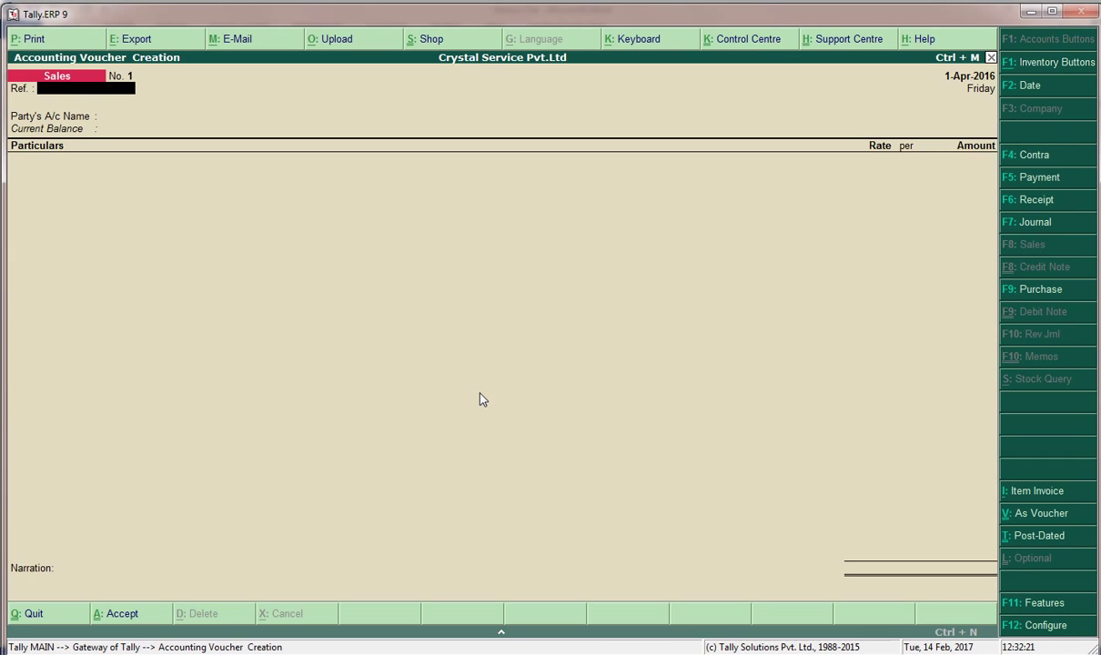
{"action": "type", "text": "si-456"}
{"action": "key", "text": "Return"}
{"action": "type", "text": "s"}
{"action": "key", "text": "Return"}
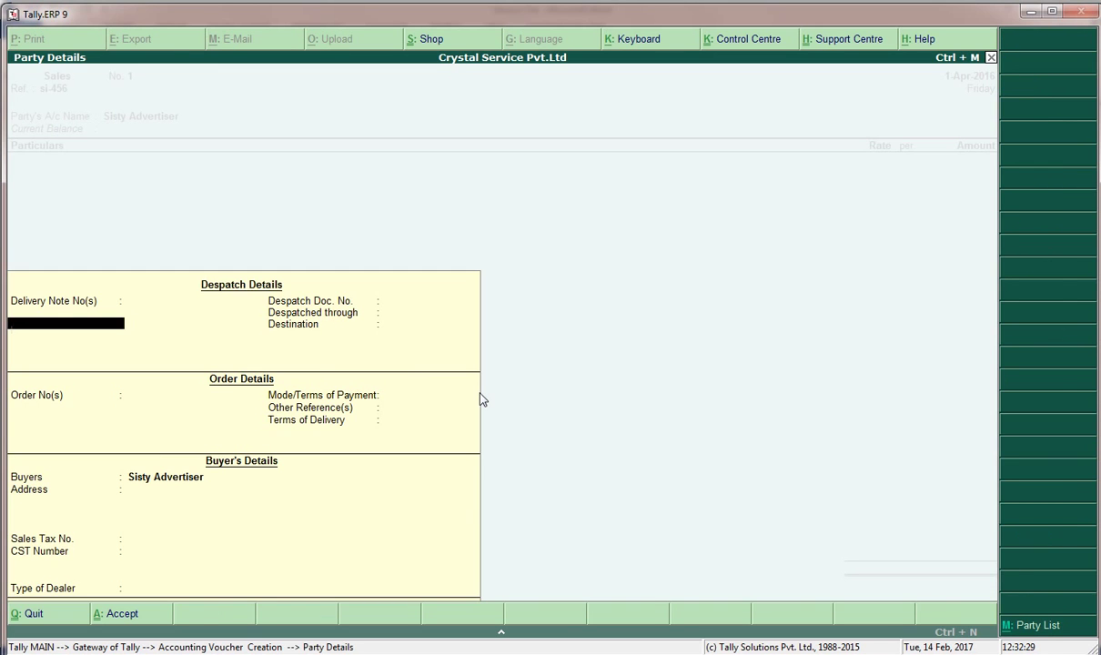
{"action": "key", "text": "ctrl+a"}
Step: Select the Event Management Services ledger and complete its service tax details as New Ref with a service amount of 7,50,000
{"action": "type", "text": "ev"}
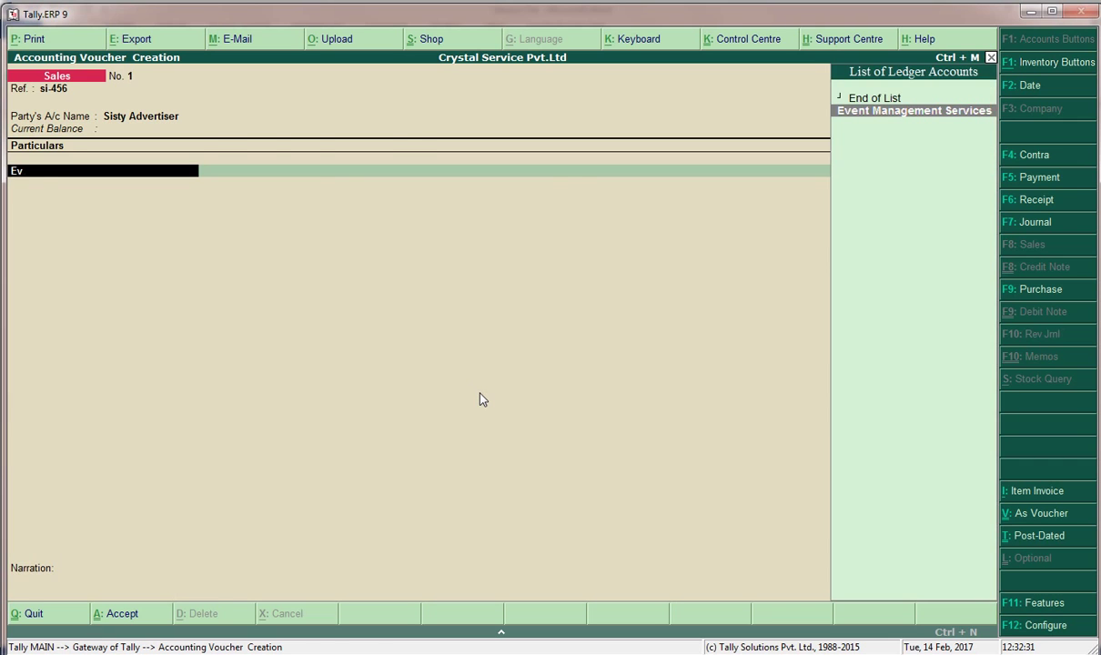
{"action": "key", "text": "Return"}
{"action": "key", "text": "Return"}
{"action": "key", "text": "Return"}
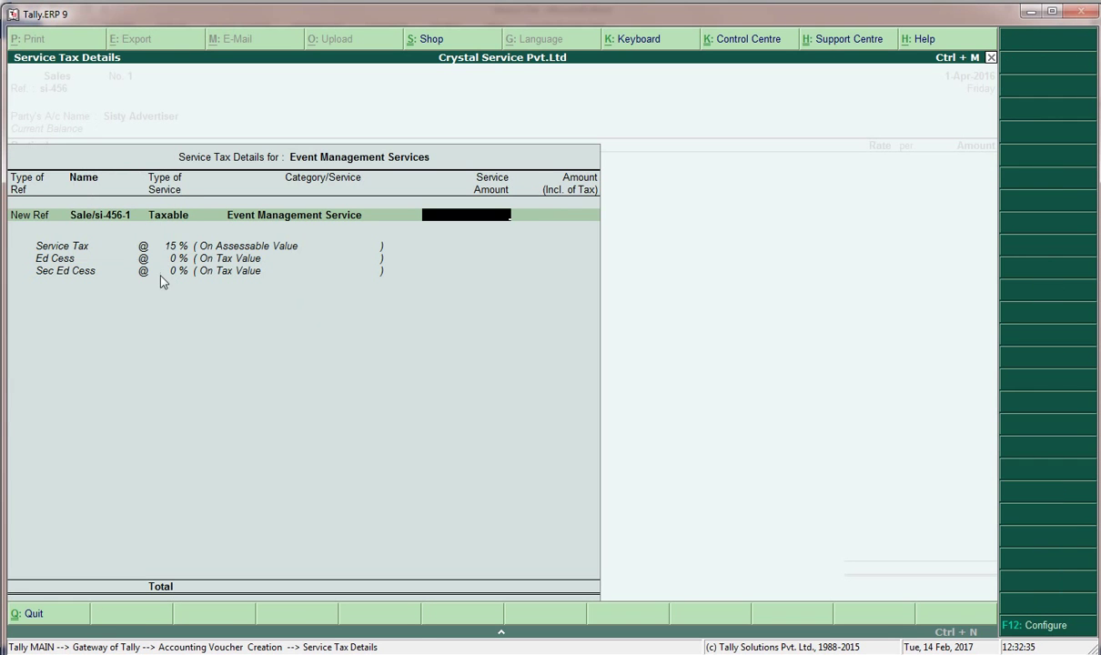
{"action": "type", "text": "750000"}
{"action": "key", "text": "Return"}
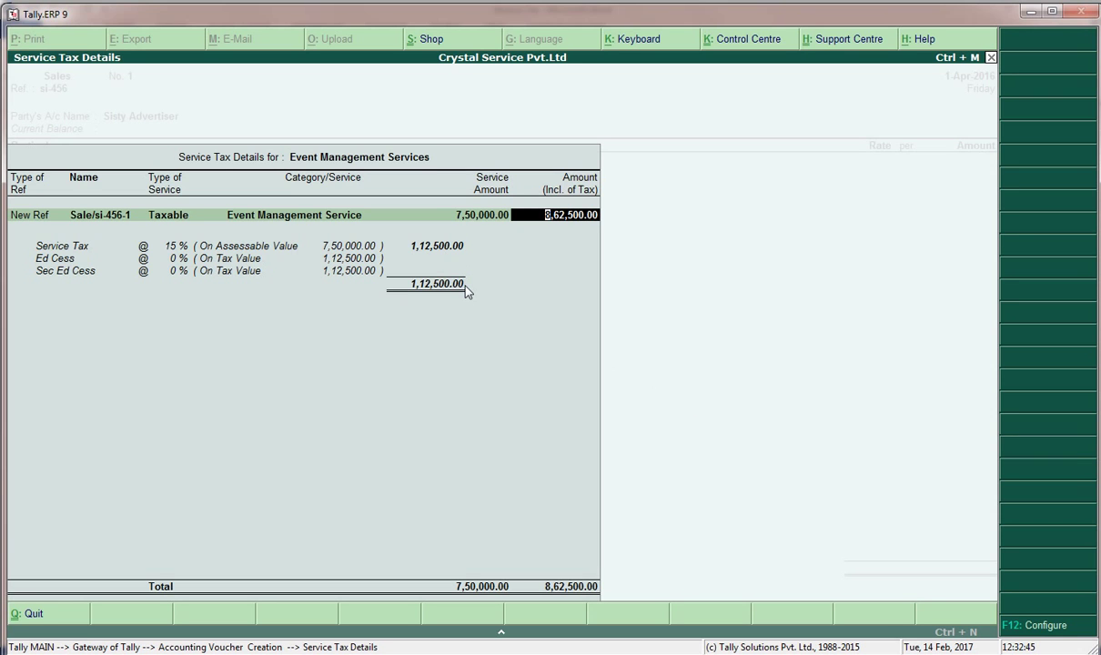
{"action": "key", "text": "Return"}
{"action": "key", "text": "Return"}
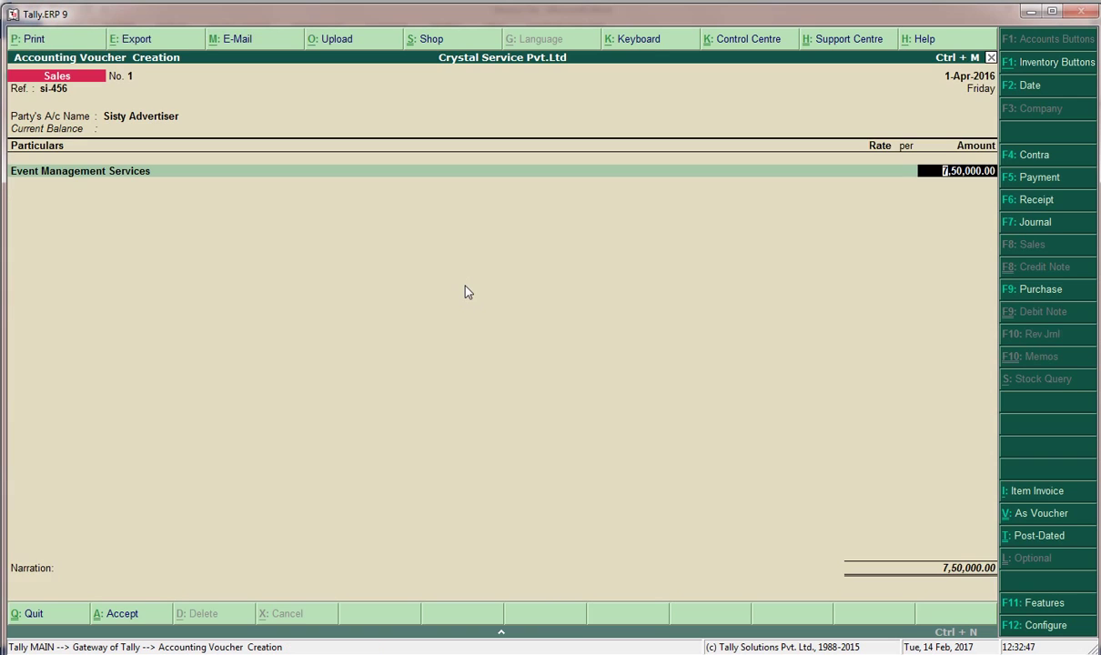
Step: Accept the service line amount and add the ST@15% tax ledger with its calculated amount
{"action": "key", "text": "Return"}
{"action": "type", "text": "St"}
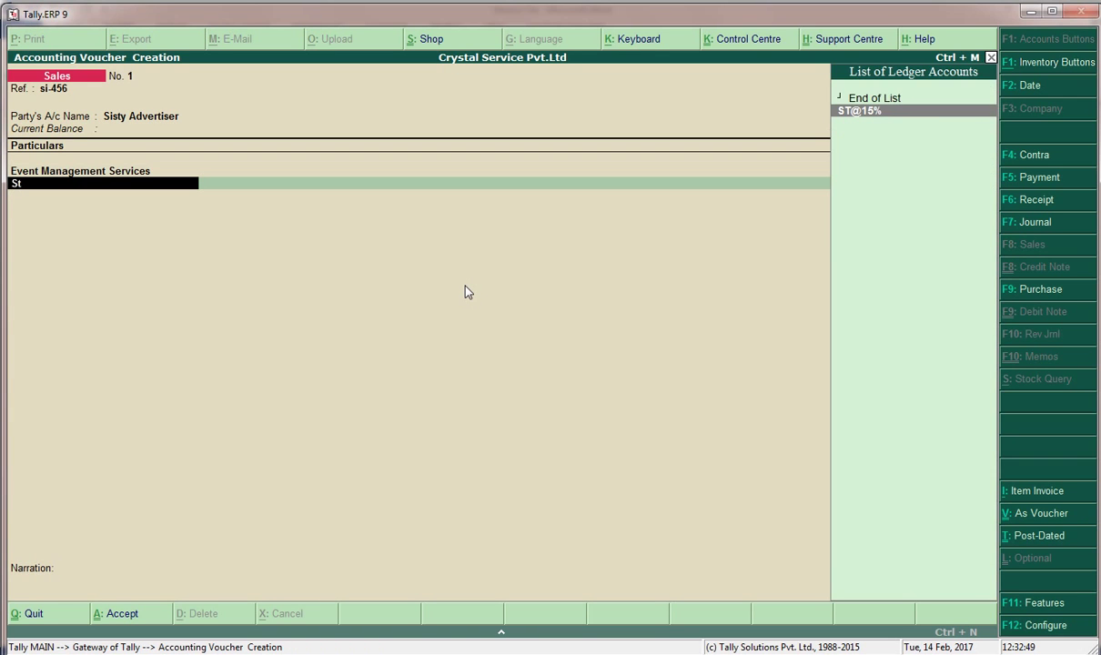
{"action": "key", "text": "Return"}
{"action": "key", "text": "Return"}
{"action": "key", "text": "Return"}
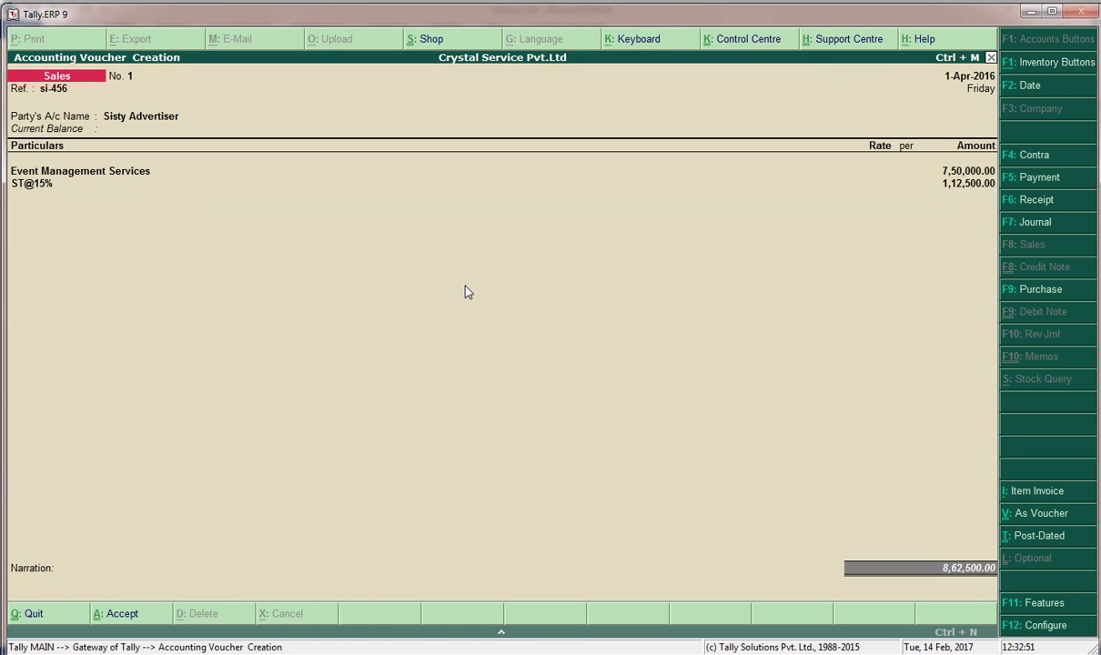
Step: Allocate the full invoice amount to a New Ref bill named Sisty Advertiser without credit days, and leave the narration blank
{"action": "key", "text": "Return"}
{"action": "key", "text": "Return"}
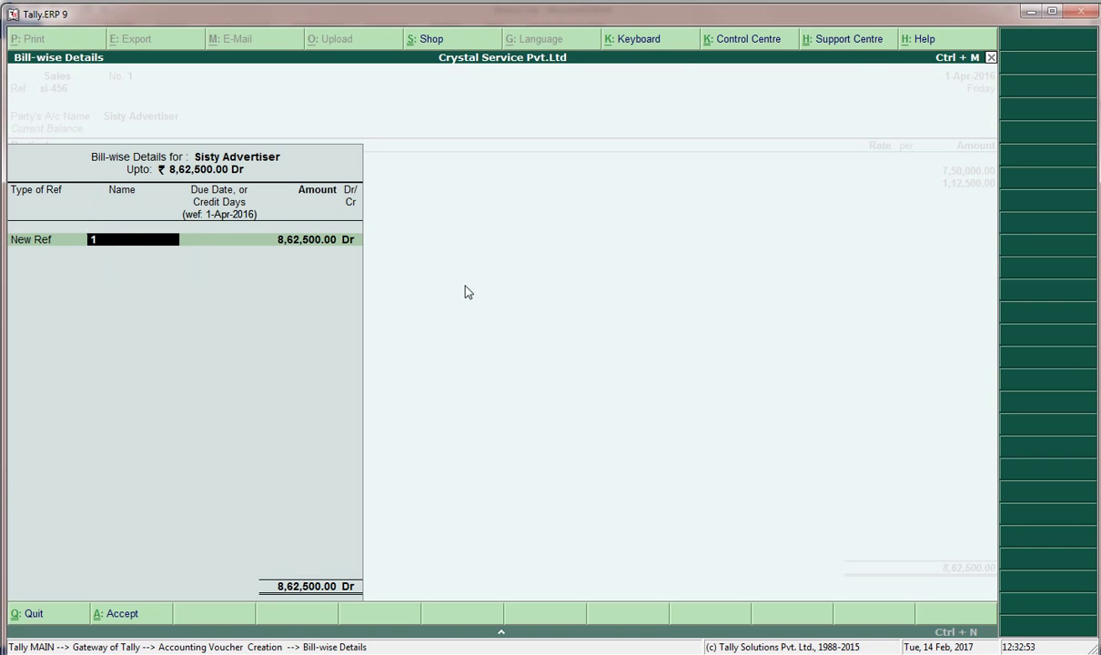
{"action": "type", "text": "Rec"}
{"action": "key", "text": "BackSpace"}
{"action": "key", "text": "BackSpace"}
{"action": "key", "text": "BackSpace"}
{"action": "type", "text": "Sisty Advertiser"}
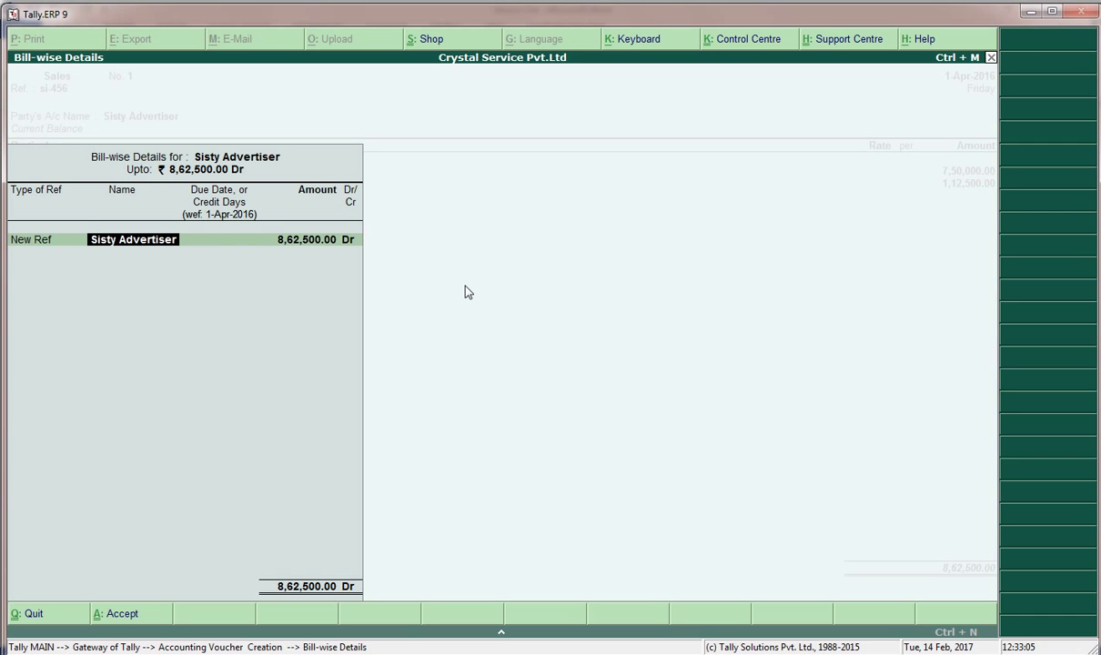
{"action": "key", "text": "Return"}
{"action": "key", "text": "Return"}
{"action": "key", "text": "Return"}
{"action": "key", "text": "Return"}
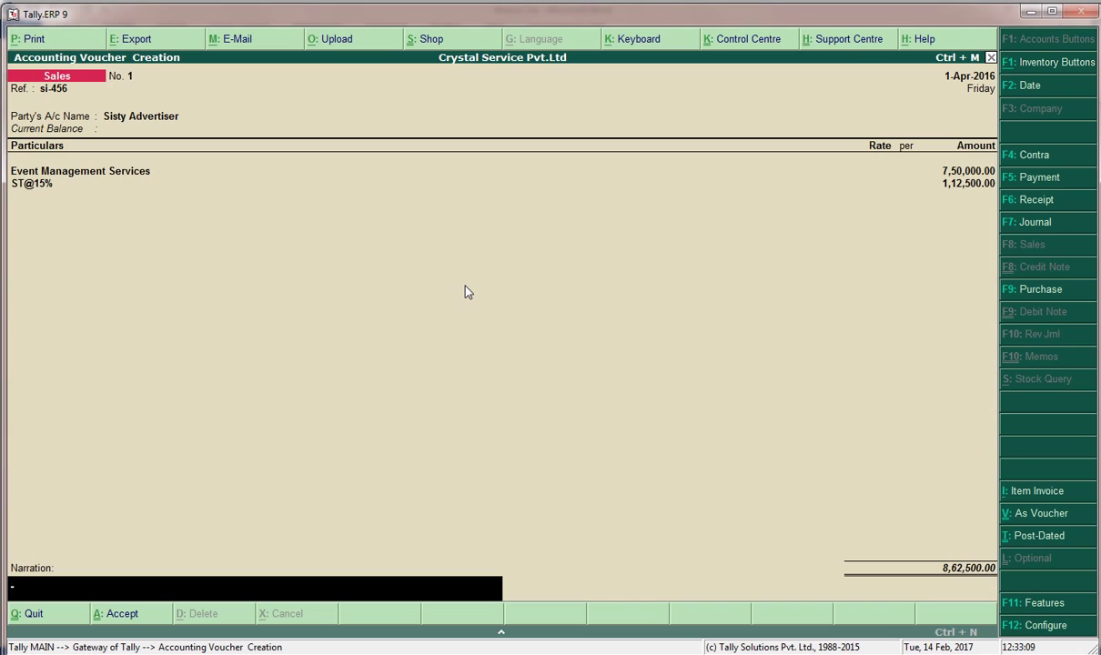
{"action": "key", "text": "Return"}
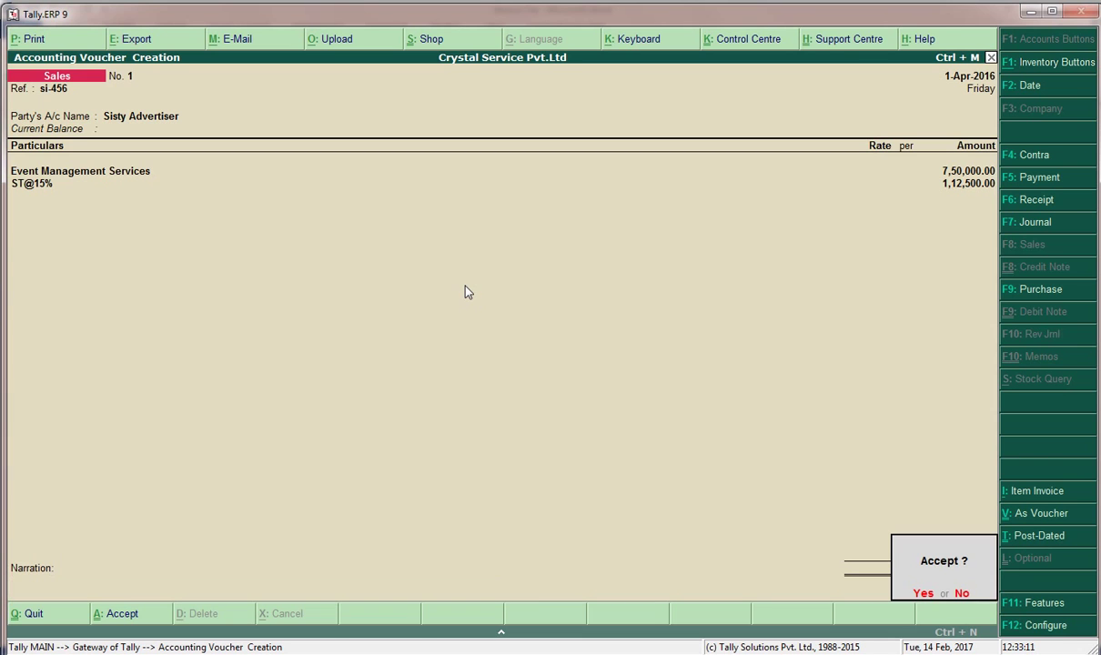
Step: Save the sales voucher and start a receipt voucher crediting the Sisty Advertiser ledger
{"action": "key", "text": "Return"}
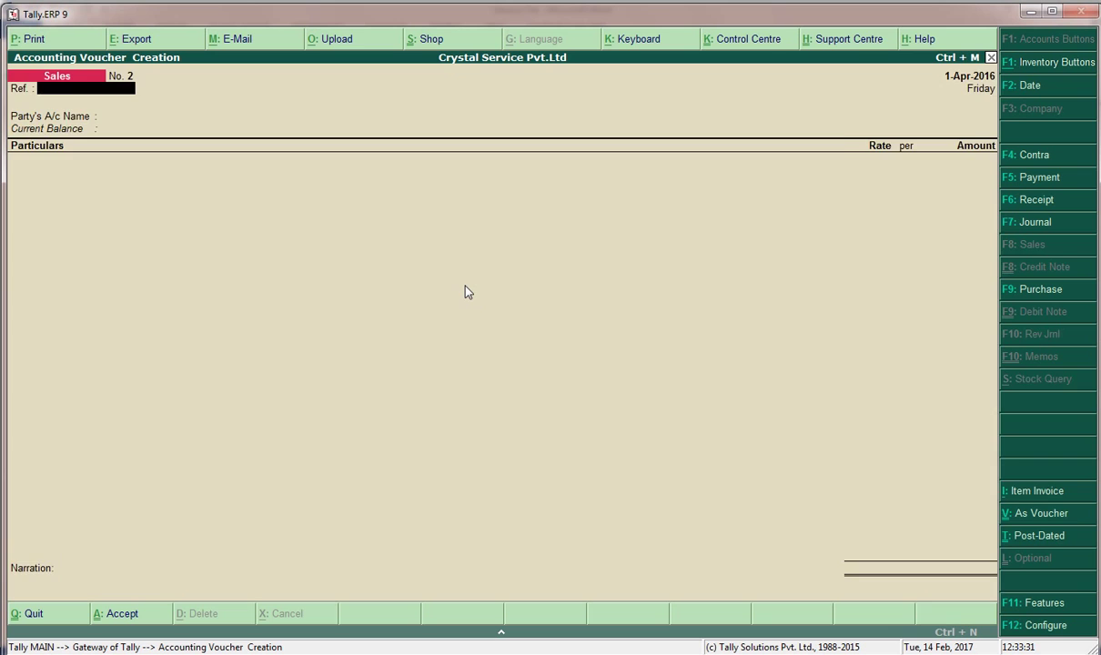
{"action": "key", "text": "F6"}
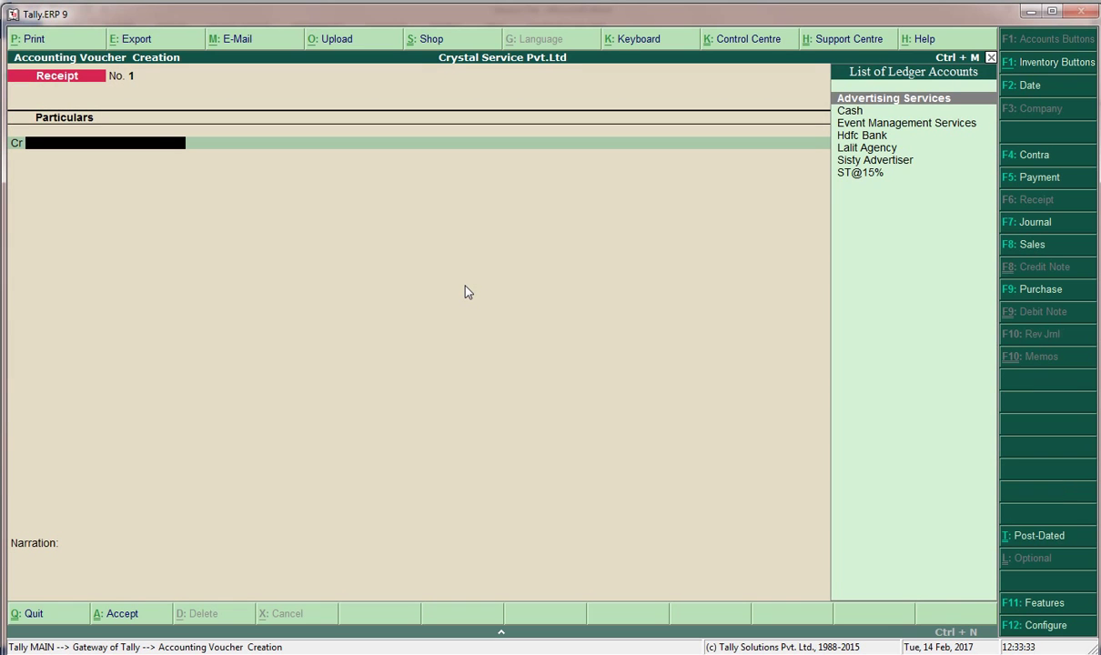
{"action": "type", "text": "Si"}
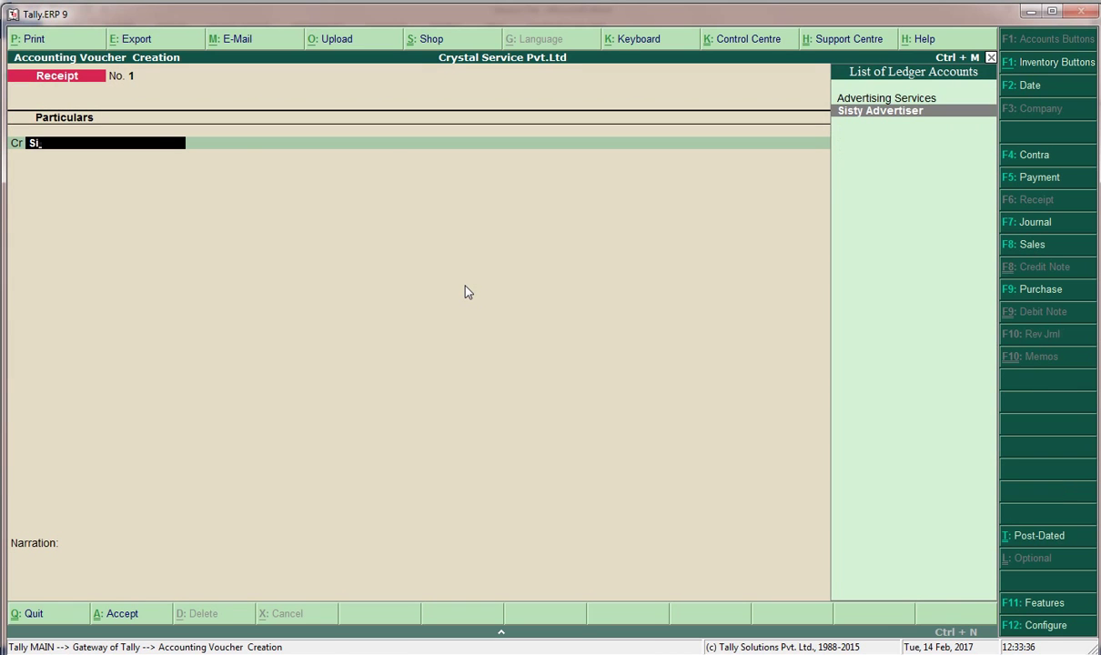
{"action": "key", "text": "Return"}
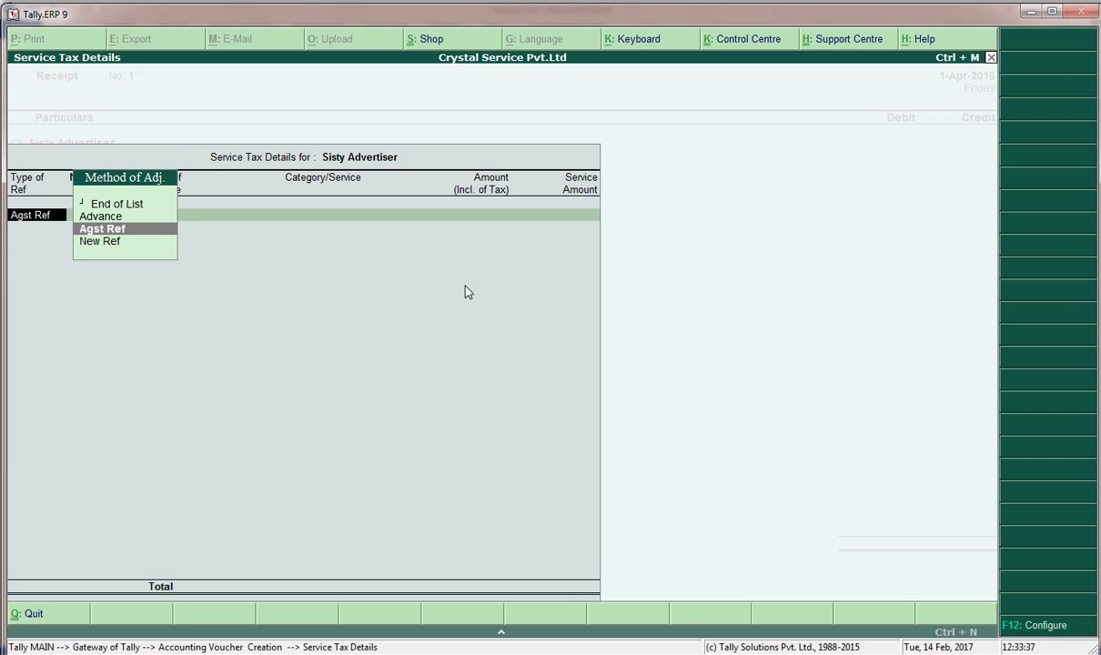
{"action": "key", "text": "Return"}
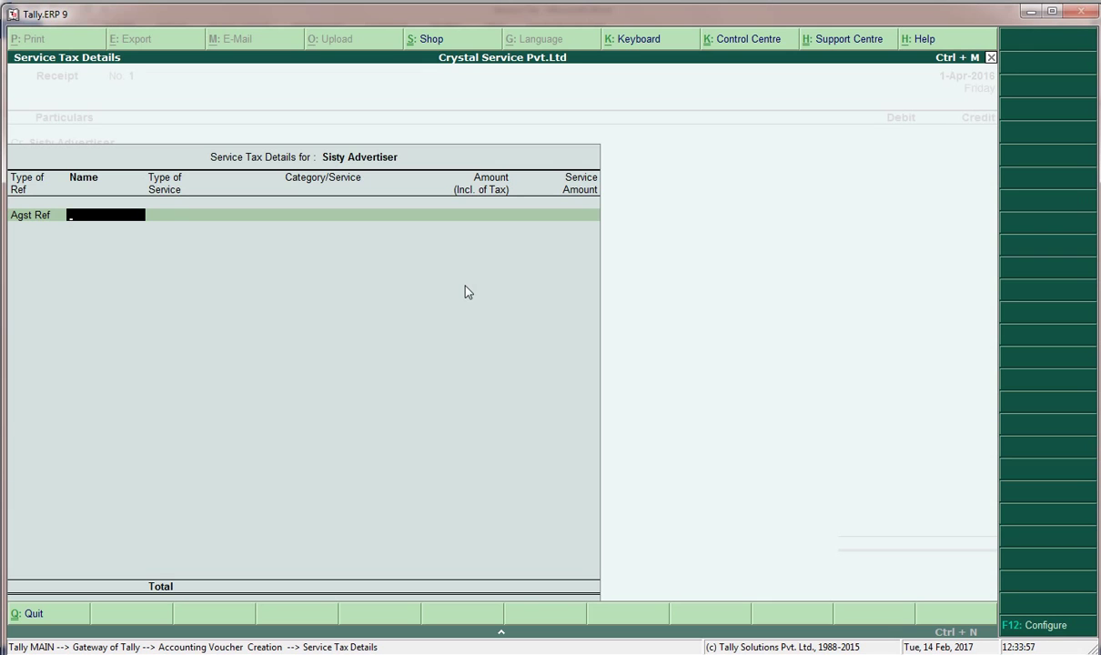
{"action": "key", "text": "BackSpace"}
{"action": "key", "text": "Up"}
{"action": "key", "text": "Up"}
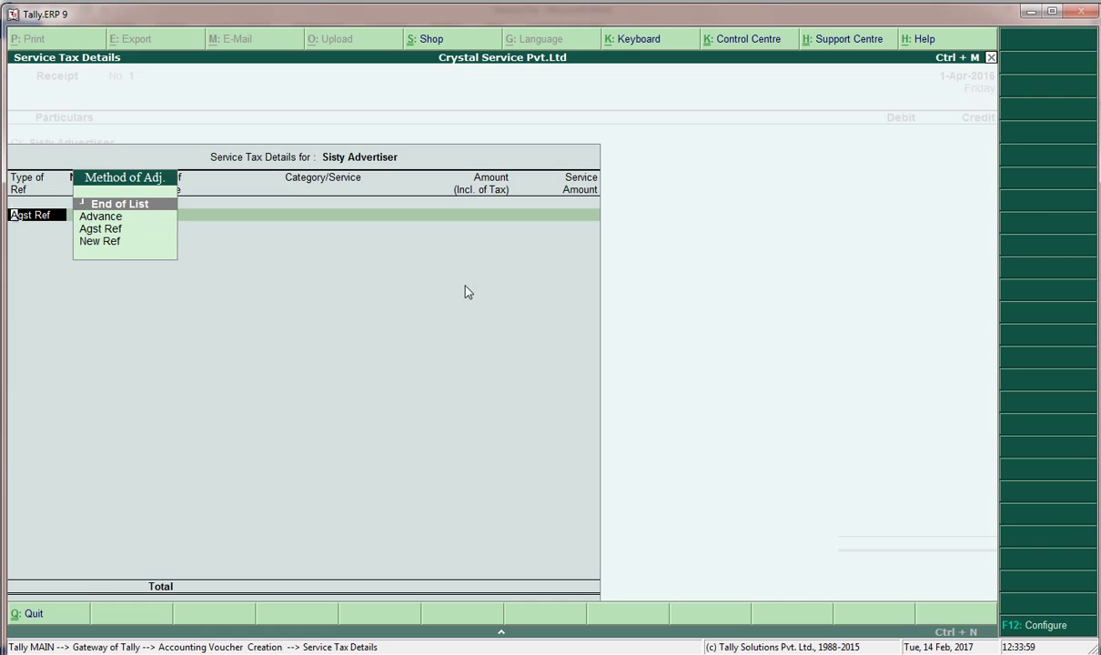
{"action": "key", "text": "Return"}
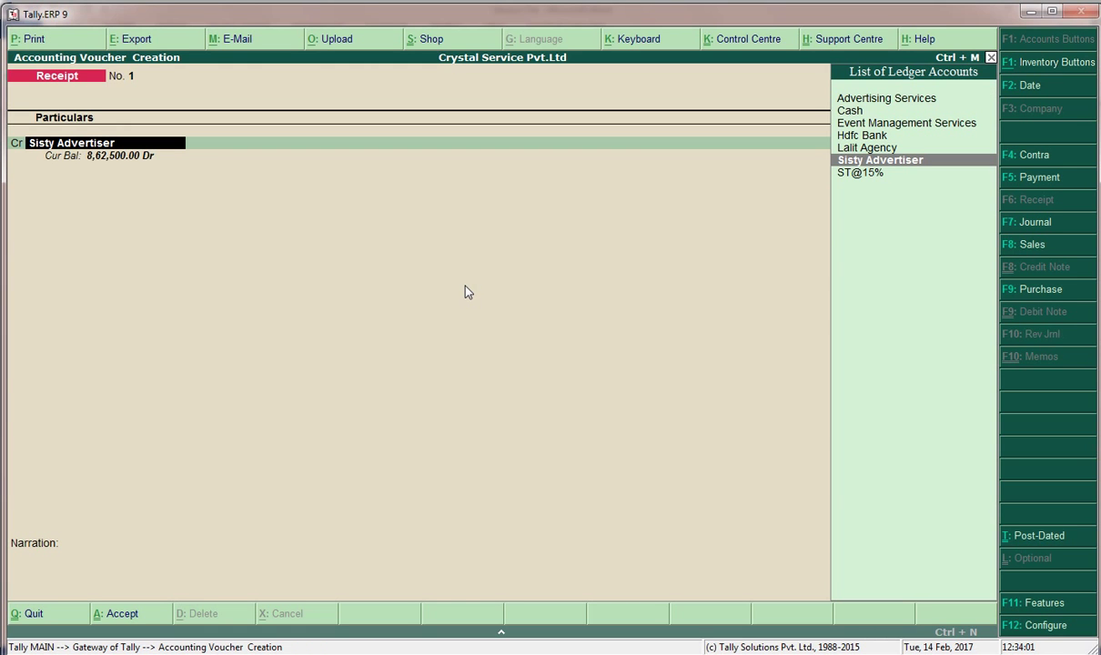
Step: Reconfirm Sisty Advertiser as the credited ledger and end its service tax details list without adding a reference
{"action": "key", "text": "Return"}
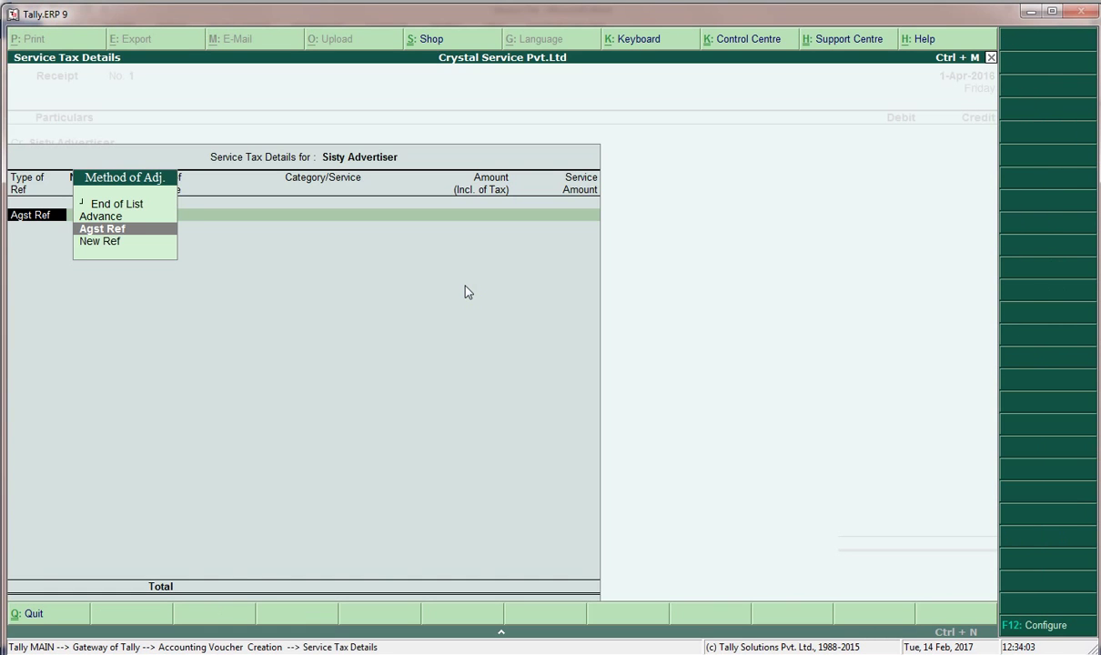
{"action": "key", "text": "Up"}
{"action": "key", "text": "Up"}
{"action": "key", "text": "Return"}
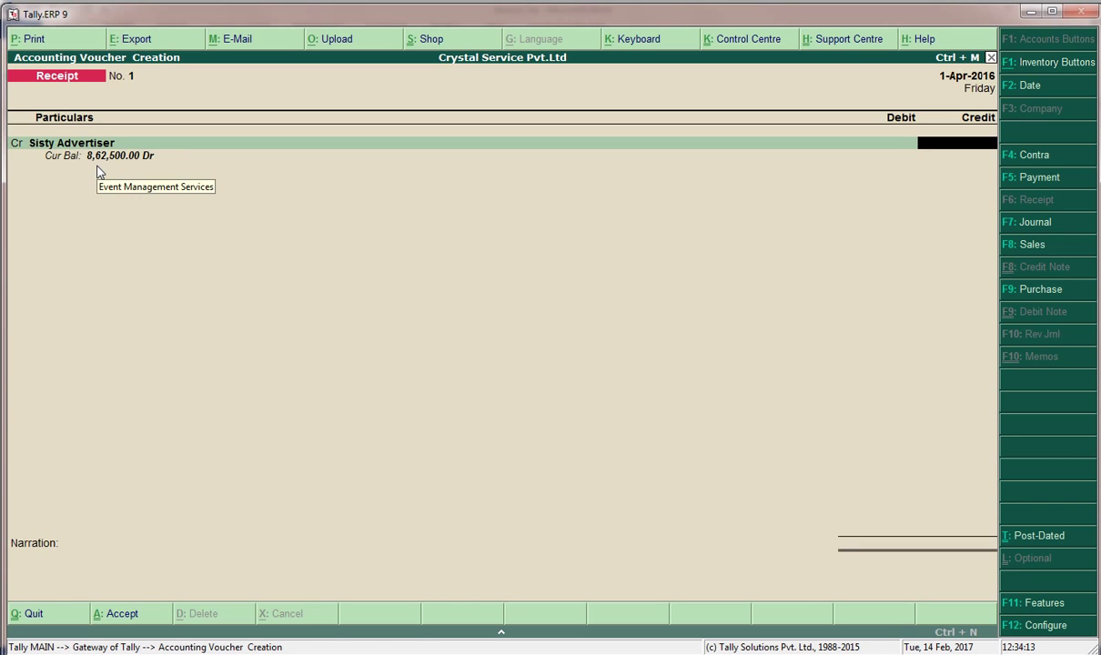
Step: Credit Sisty Advertiser with 8,62,500 and allocate it as Agst Ref to the pending Sisty Advertiser bill
{"action": "type", "text": "8,62,"}
{"action": "type", "text": "500"}
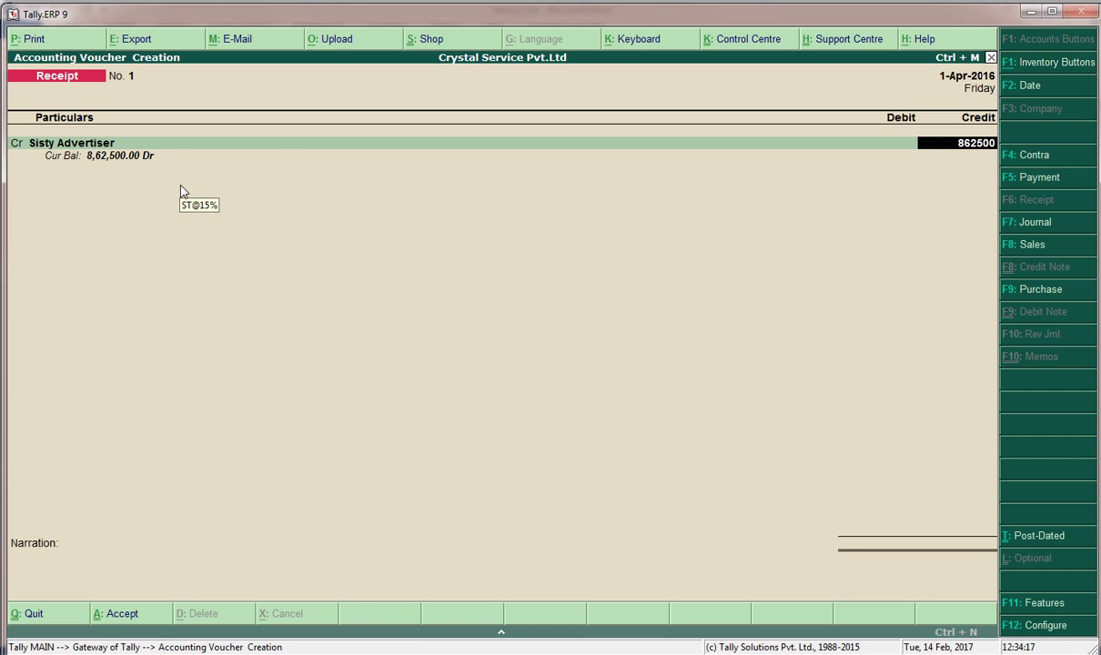
{"action": "key", "text": "Return"}
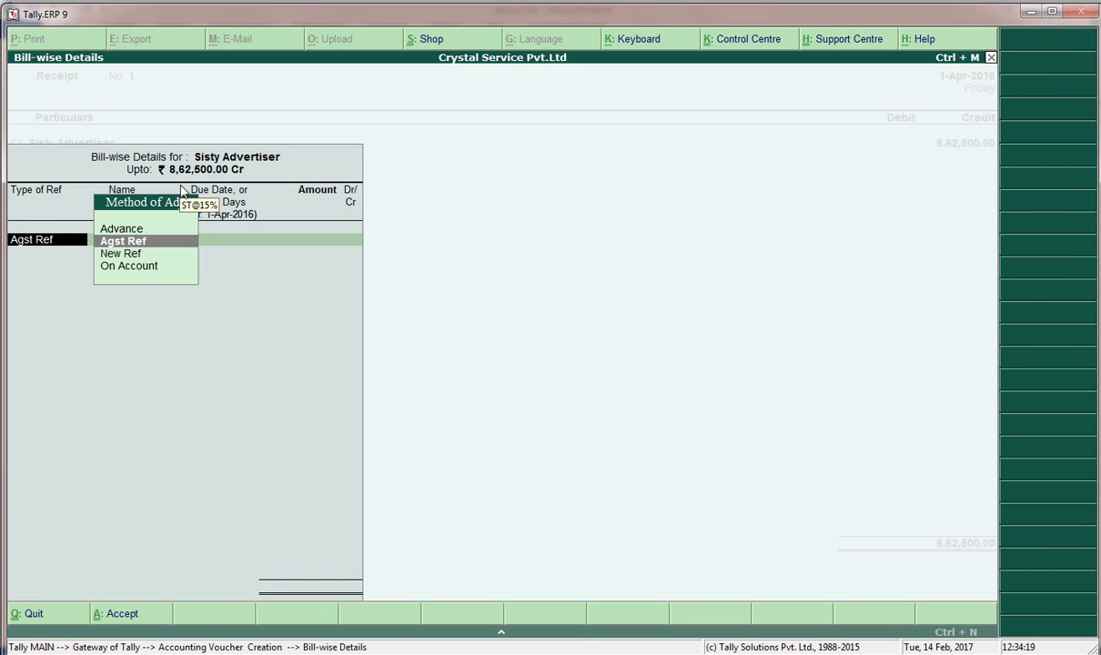
{"action": "key", "text": "Return"}
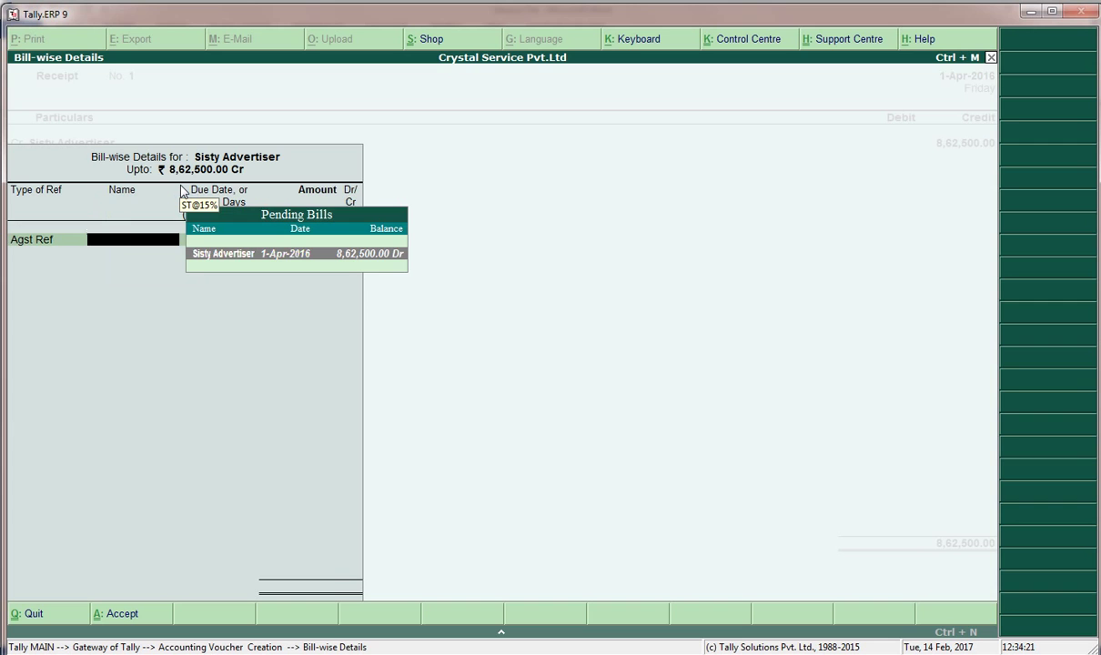
{"action": "key", "text": "Return"}
{"action": "key", "text": "Return"}
{"action": "key", "text": "Return"}
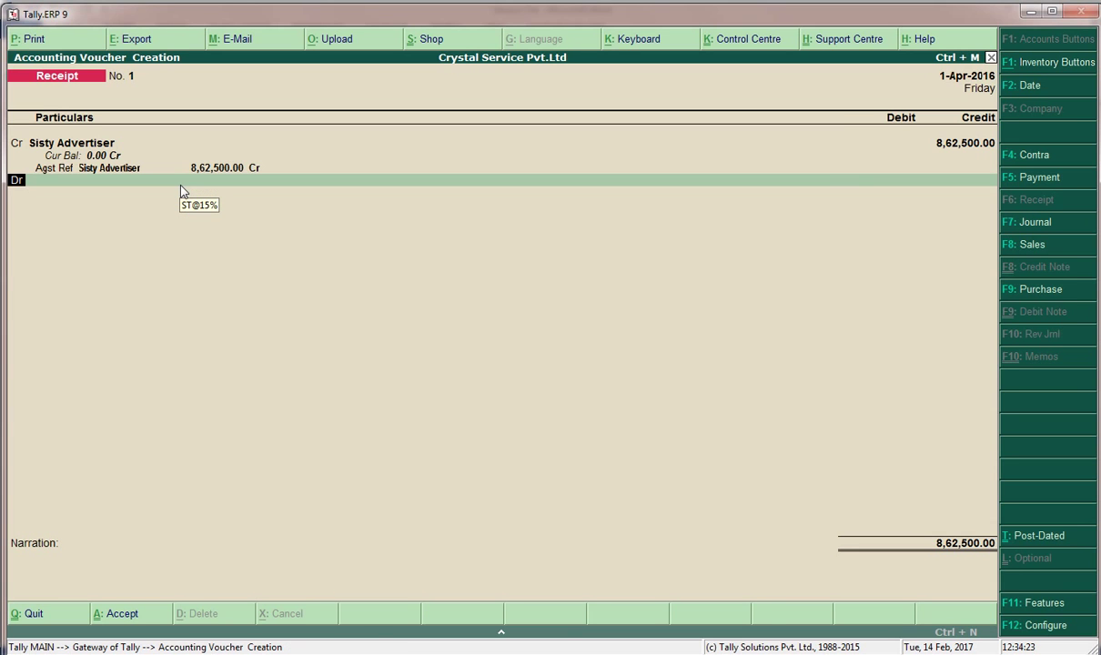
Step: Debit the Hdfc Bank ledger with the default amount and save the receipt voucher
{"action": "key", "text": "Return"}
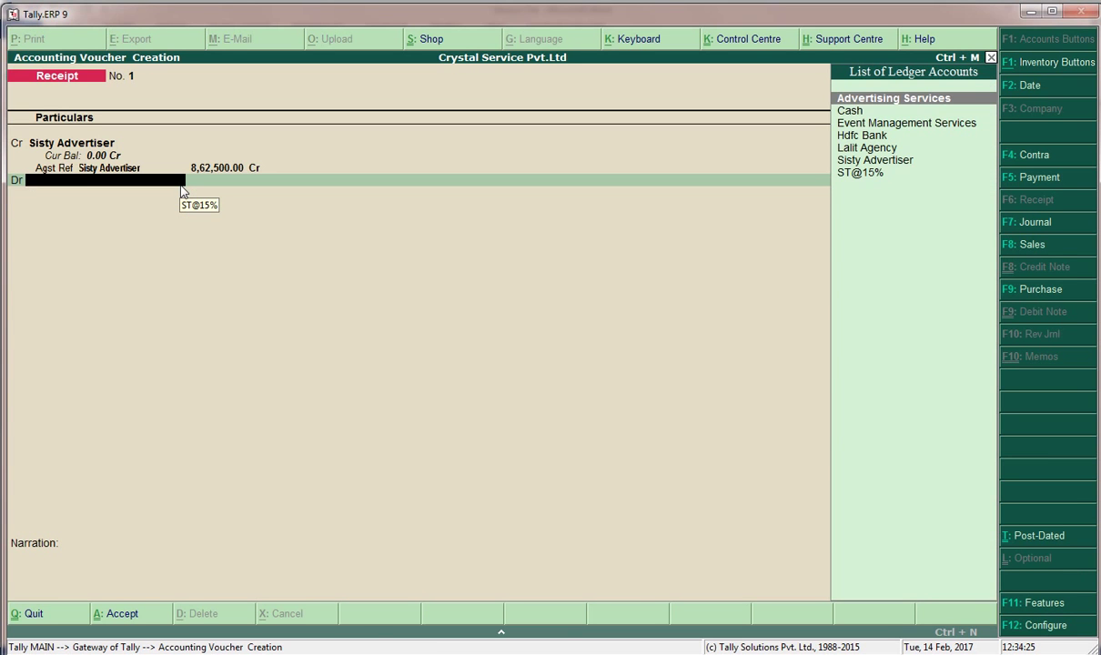
{"action": "type", "text": "Hdfc"}
{"action": "key", "text": "Return"}
{"action": "key", "text": "Return"}
{"action": "key", "text": "Return"}
{"action": "key", "text": "Return"}
{"action": "key", "text": "Return"}
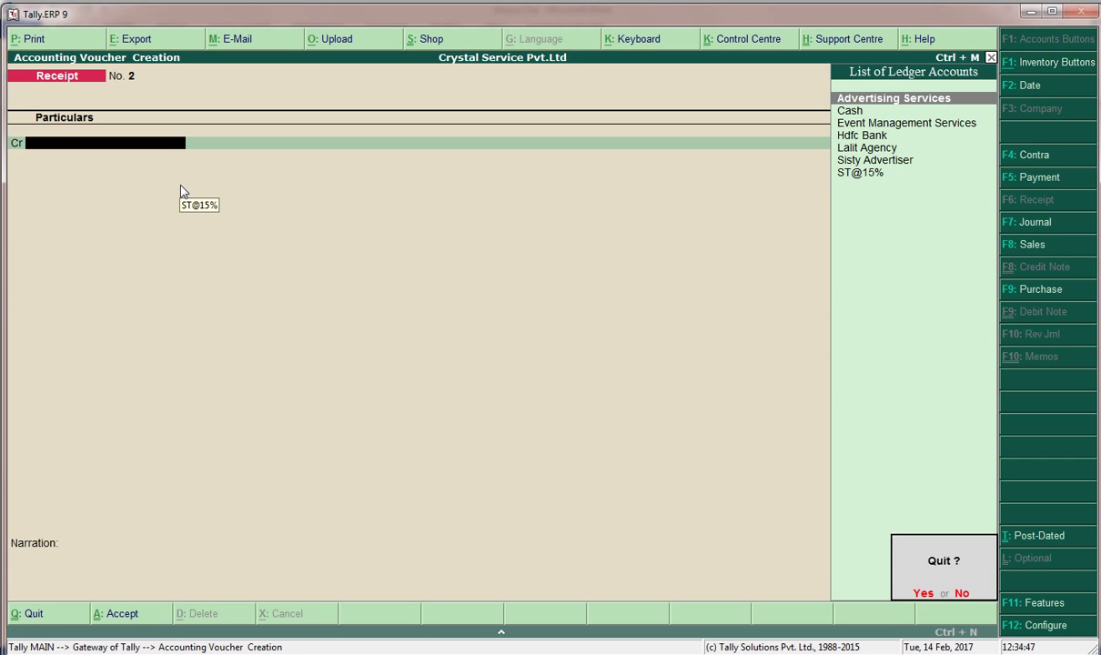
Step: Leave voucher entry and open the form for creating a new voucher type
{"action": "key", "text": "Escape"}
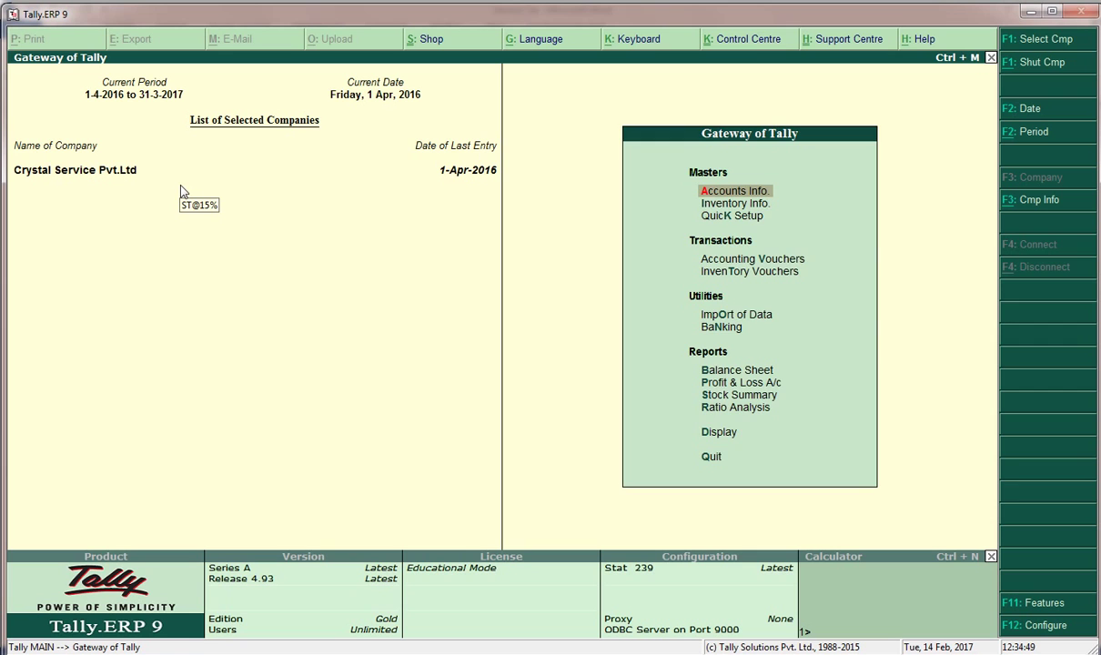
{"action": "key", "text": "Return"}
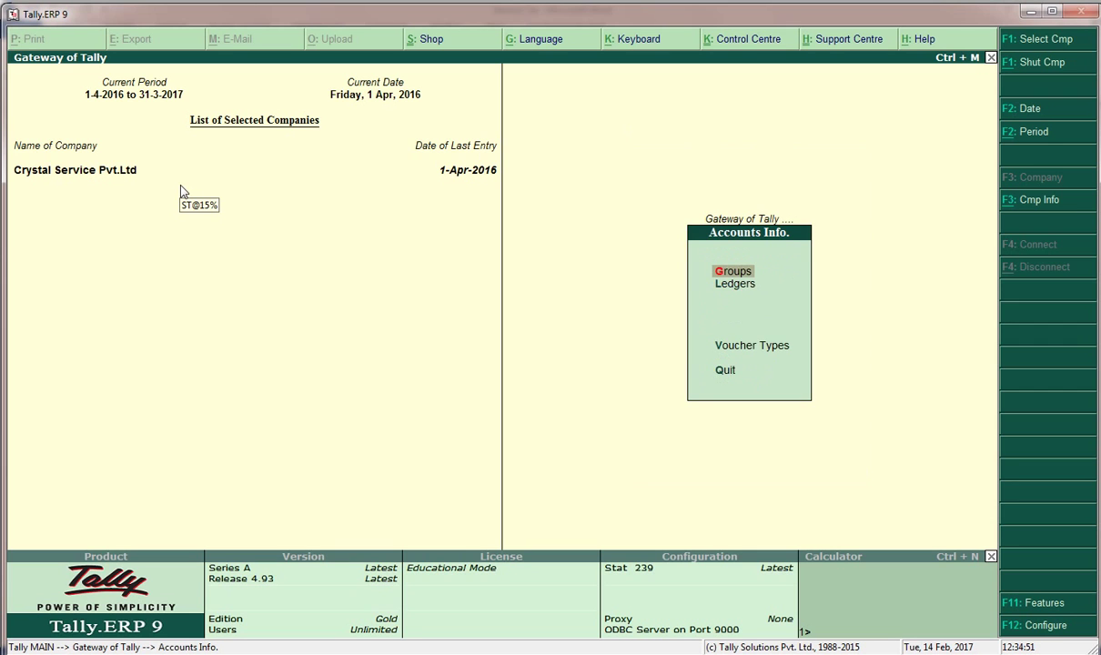
{"action": "key", "text": "Down"}
{"action": "key", "text": "Down"}
{"action": "key", "text": "Down"}
{"action": "key", "text": "Up"}
{"action": "key", "text": "Return"}
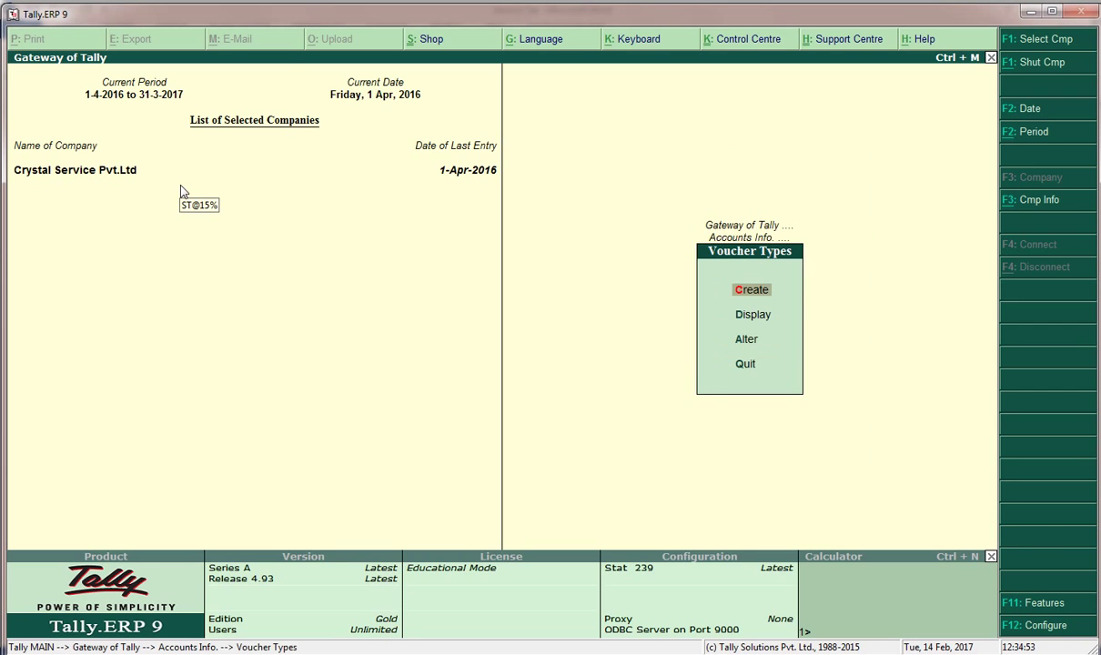
{"action": "key", "text": "Return"}
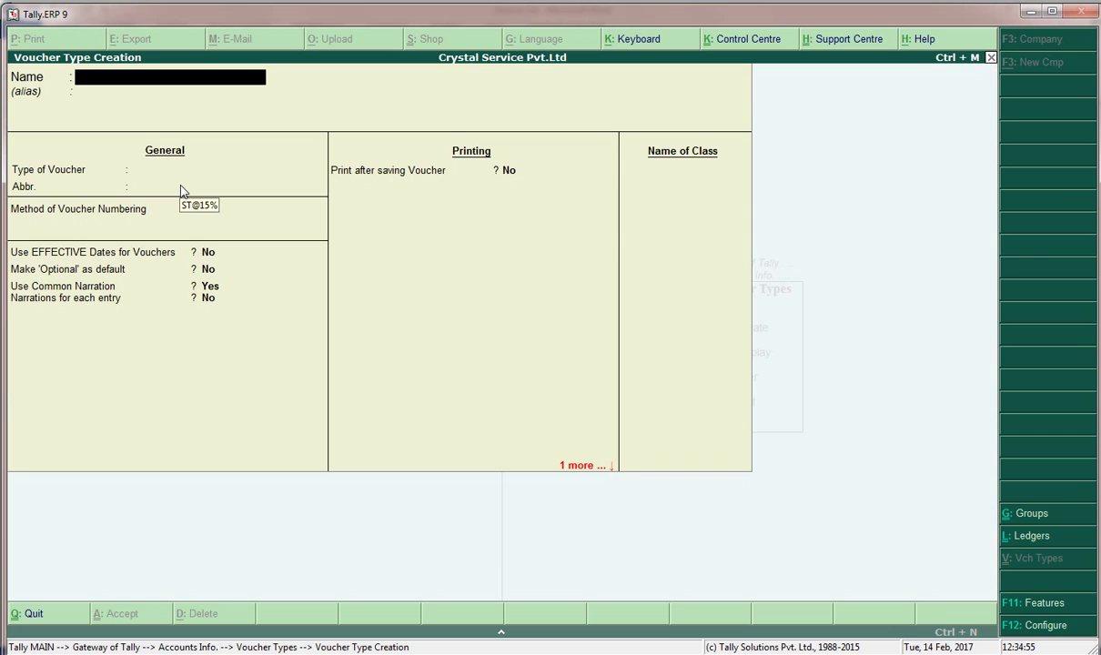
Step: Name the new voucher type Input Credit Adjustment
{"action": "type", "text": "Iput Credit adjustment"}
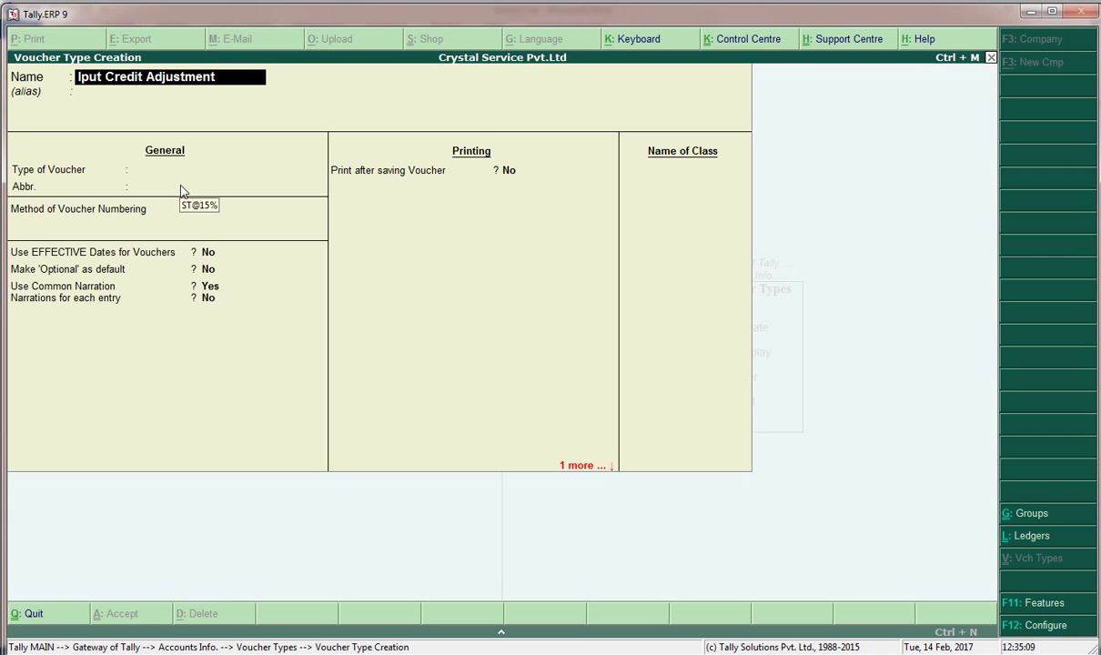
{"action": "key", "text": "BackSpace"}
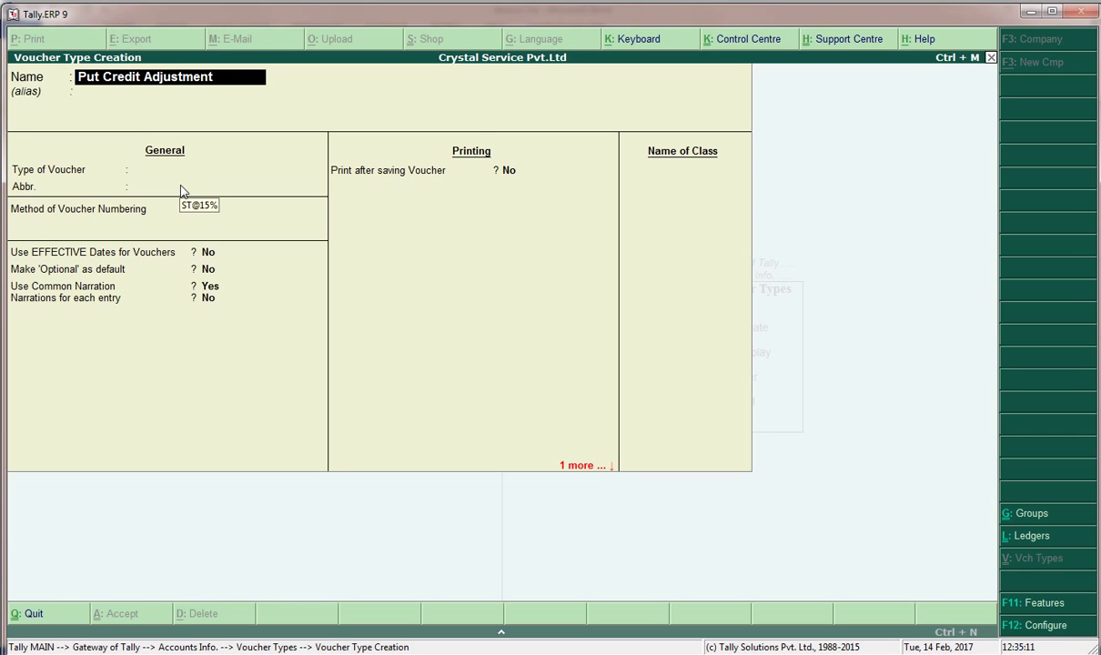
{"action": "type", "text": "In"}
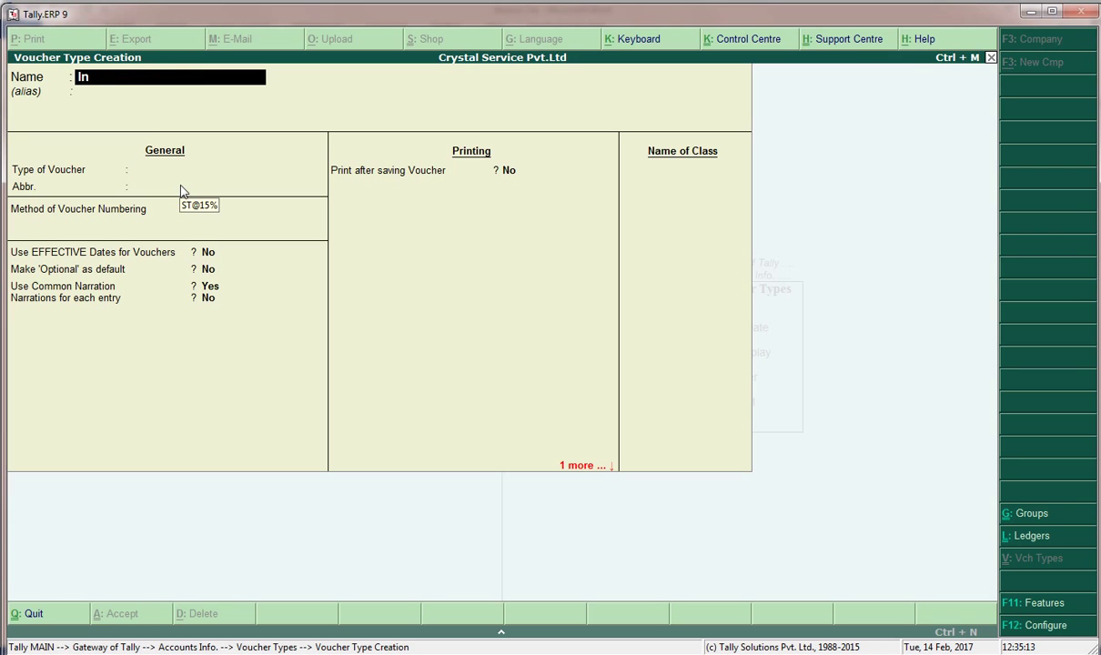
{"action": "type", "text": "put credit a"}
{"action": "type", "text": "d"}
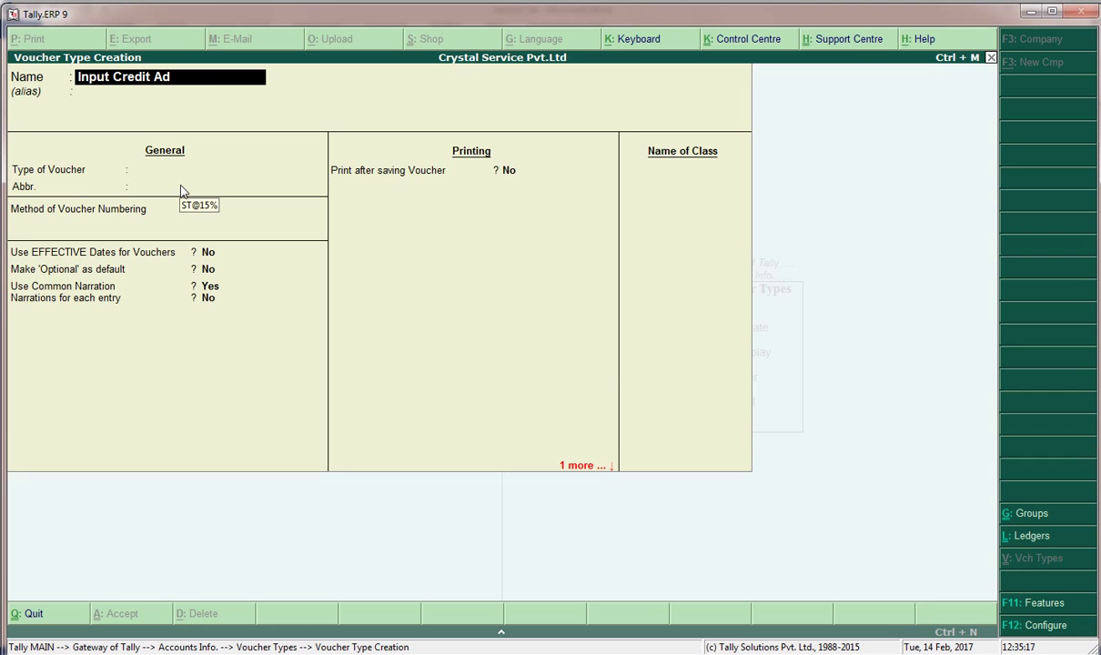
{"action": "type", "text": "justment"}
{"action": "key", "text": "Return"}
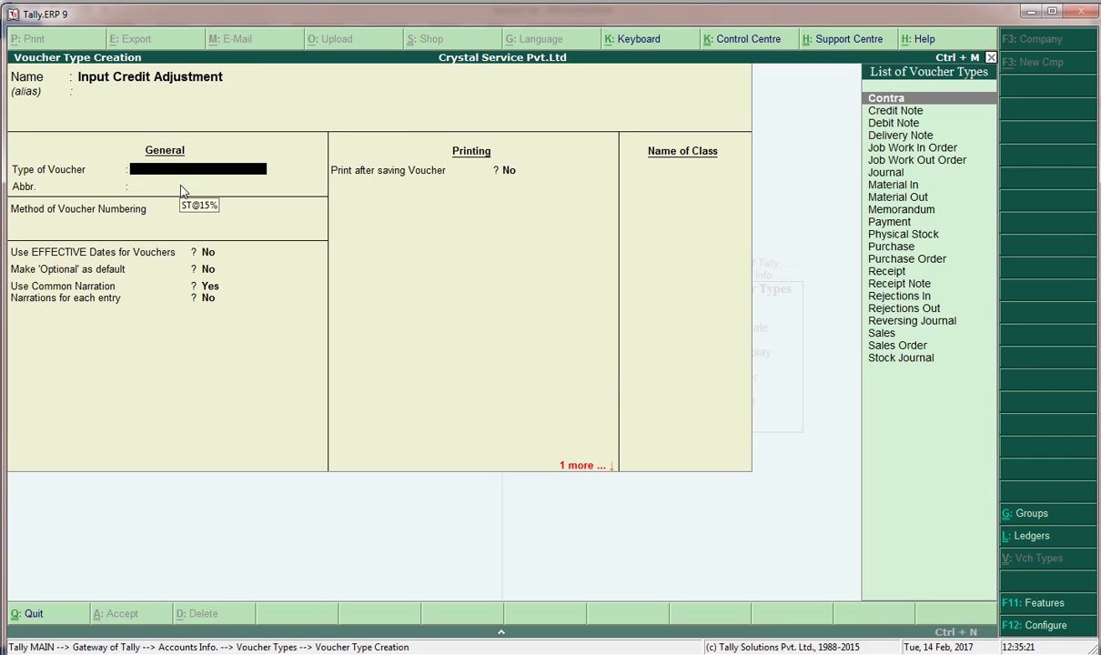
Step: Set the type of voucher to Journal for Input Credit Adjustment
{"action": "key", "text": "Down"}
{"action": "key", "text": "Down"}
{"action": "key", "text": "Down"}
{"action": "key", "text": "Down"}
{"action": "key", "text": "Down"}
{"action": "key", "text": "Down"}
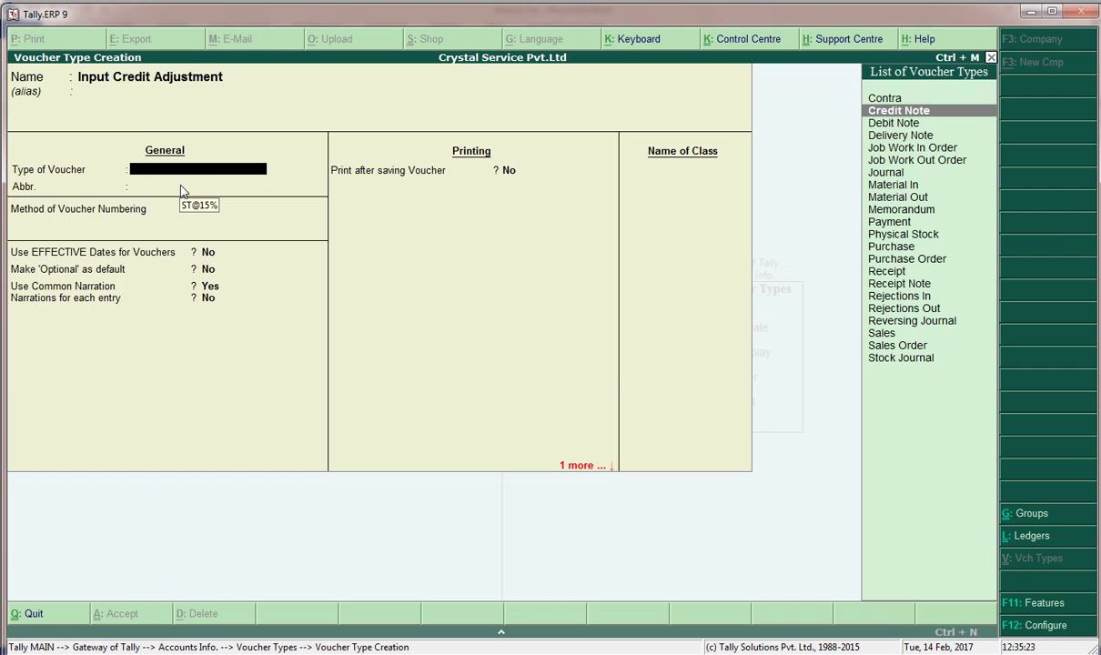
{"action": "key", "text": "Return"}
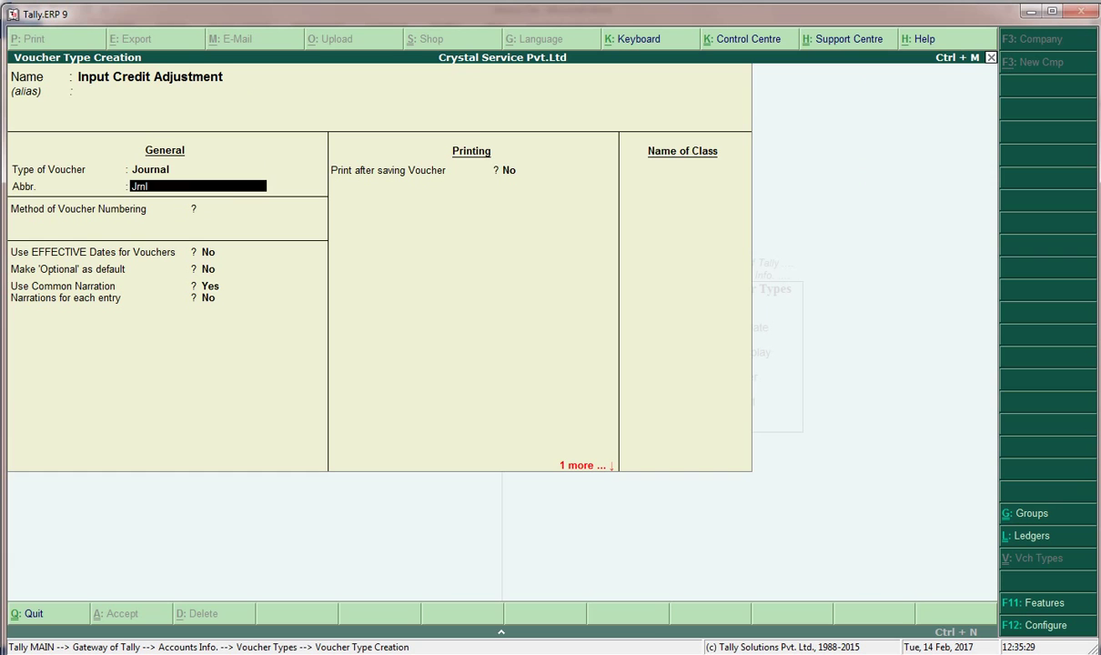
Step: Keep the Jrnl abbreviation, Automatic voucher numbering and the remaining default general and printing options
{"action": "key", "text": "Return"}
{"action": "key", "text": "Return"}
{"action": "key", "text": "Return"}
{"action": "key", "text": "Return"}
{"action": "key", "text": "Return"}
{"action": "key", "text": "Return"}
{"action": "key", "text": "Return"}
{"action": "key", "text": "Return"}
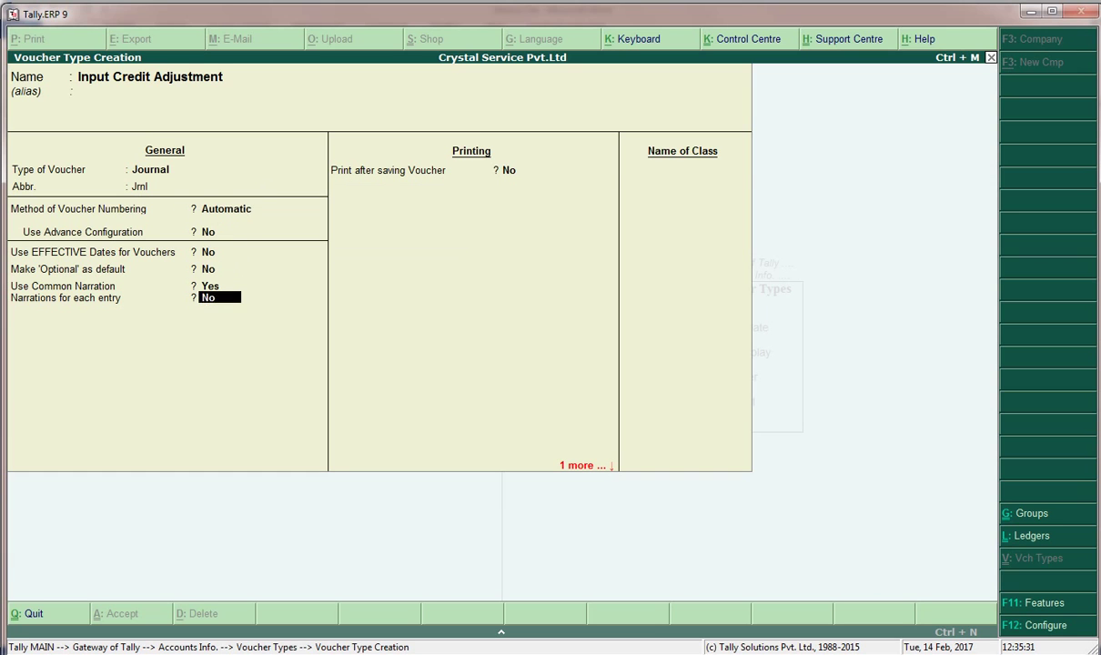
Step: Add a voucher class named Input Credit Adjustment6, accept its settings and save the voucher type
{"action": "type", "text": "Input credit Adjust"}
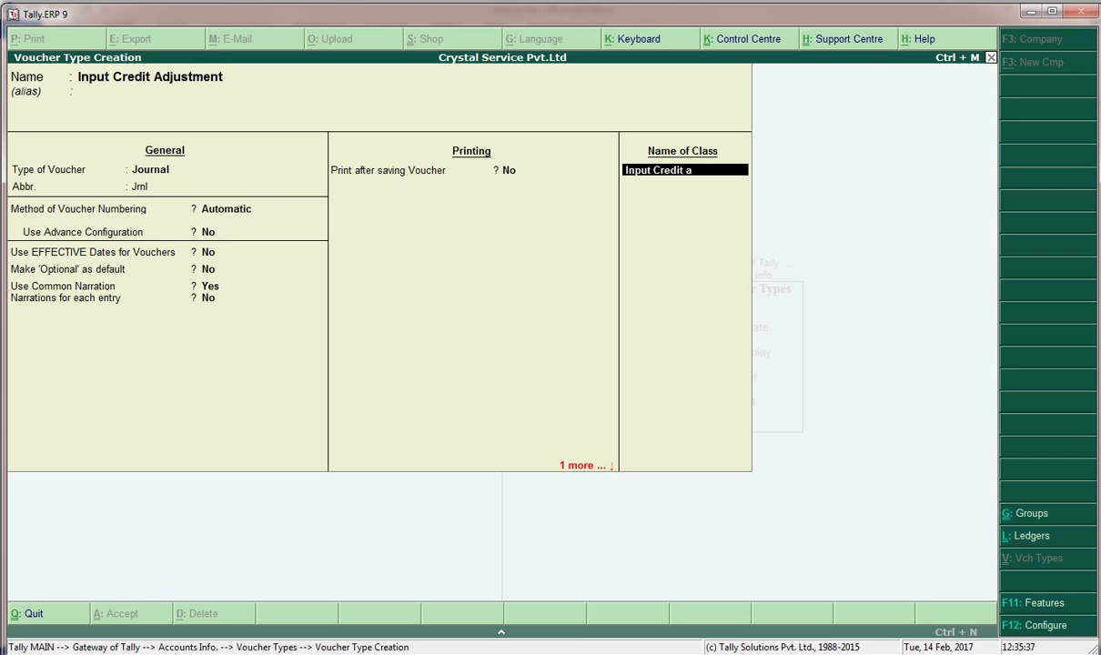
{"action": "type", "text": "ment6"}
{"action": "key", "text": "Return"}
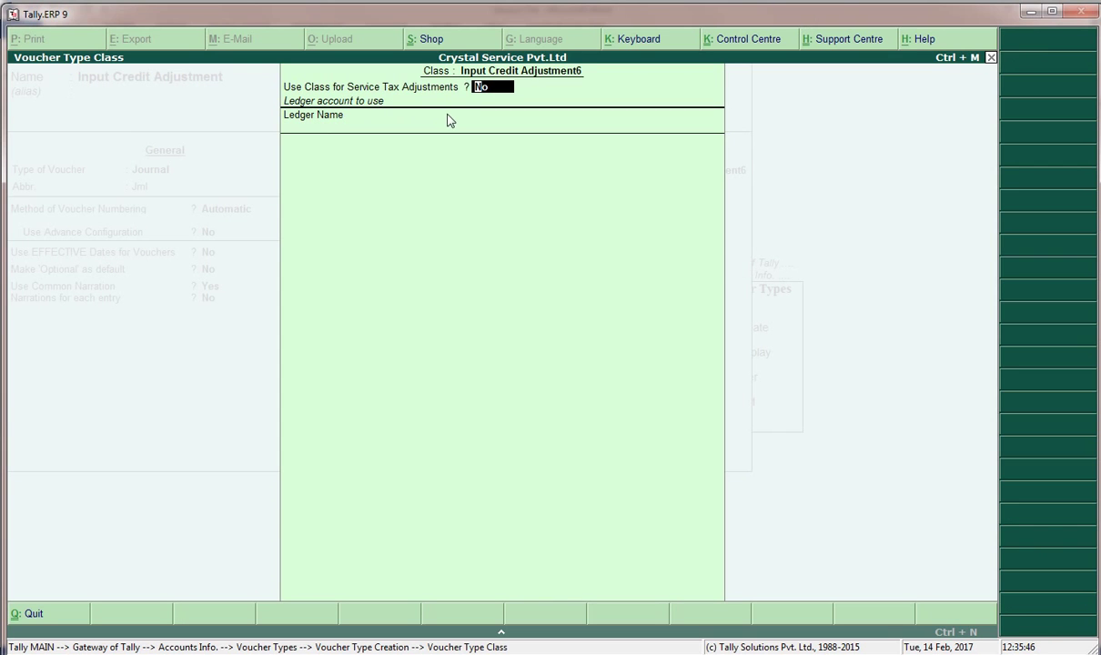
{"action": "key", "text": "ctrl+a"}
{"action": "key", "text": "Return"}
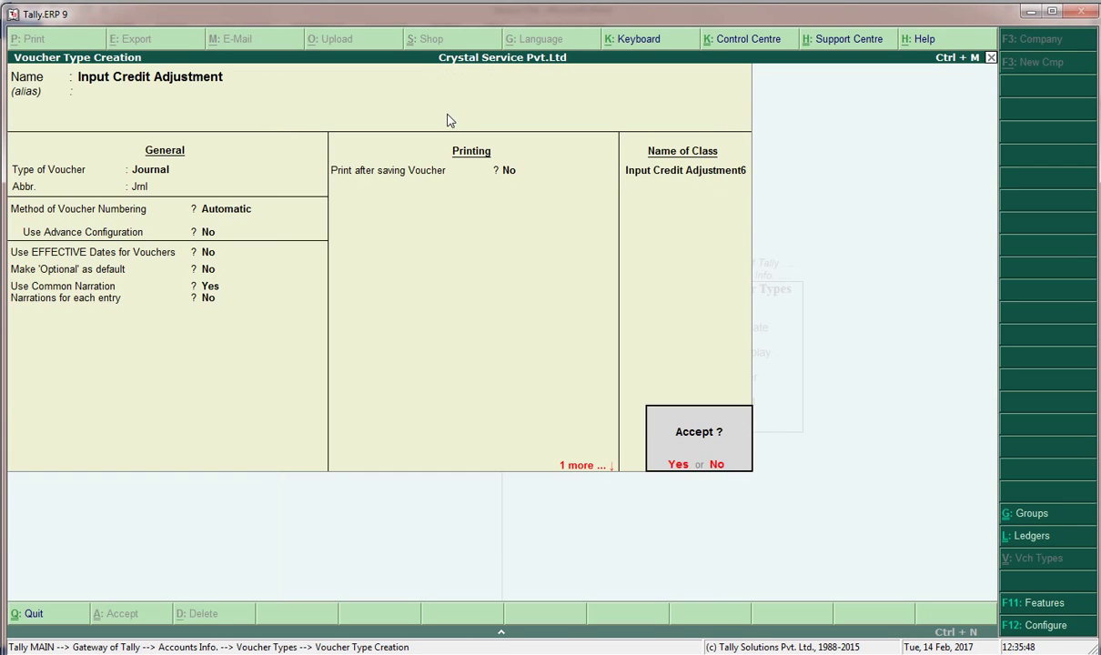
{"action": "key", "text": "Return"}
Step: Leave voucher type creation and return to the Gateway of Tally
{"action": "key", "text": "Escape"}
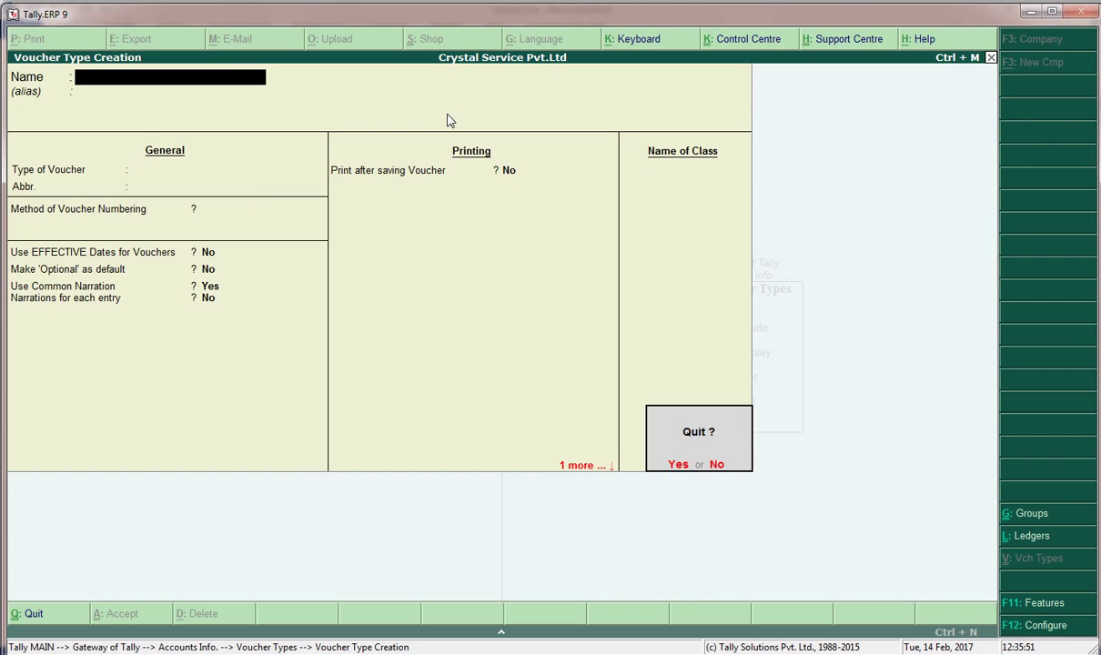
{"action": "key", "text": "Return"}
{"action": "key", "text": "Escape"}
{"action": "key", "text": "Escape"}
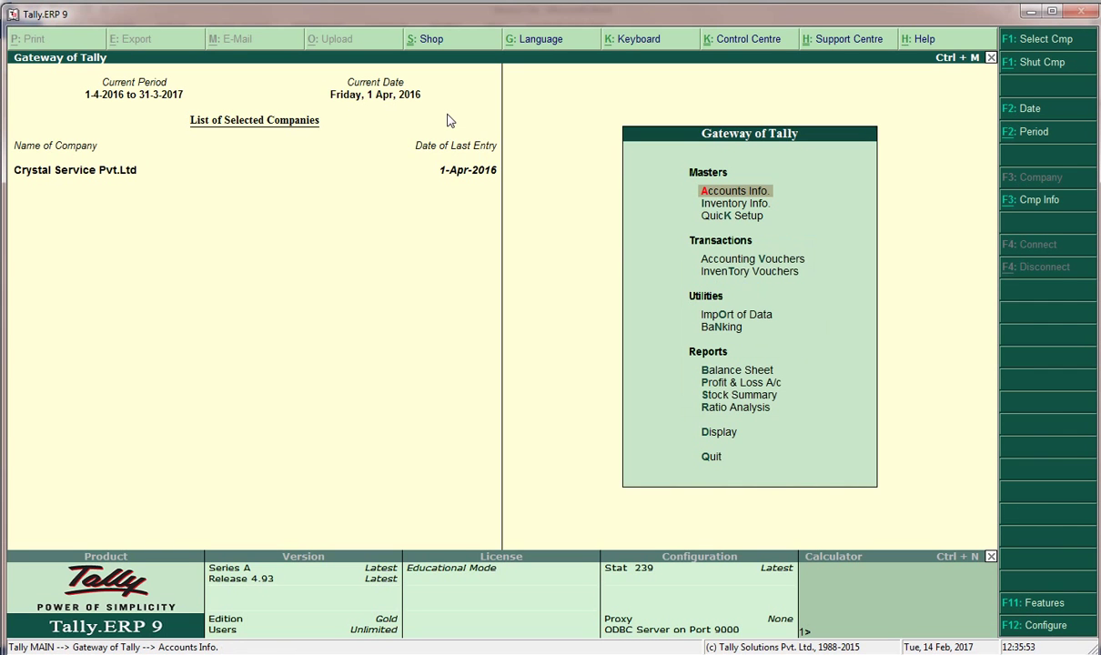
Step: Start an Input Credit Adjustment journal voucher using the voucher class Input Credit Adjustment6
{"action": "key", "text": "v"}
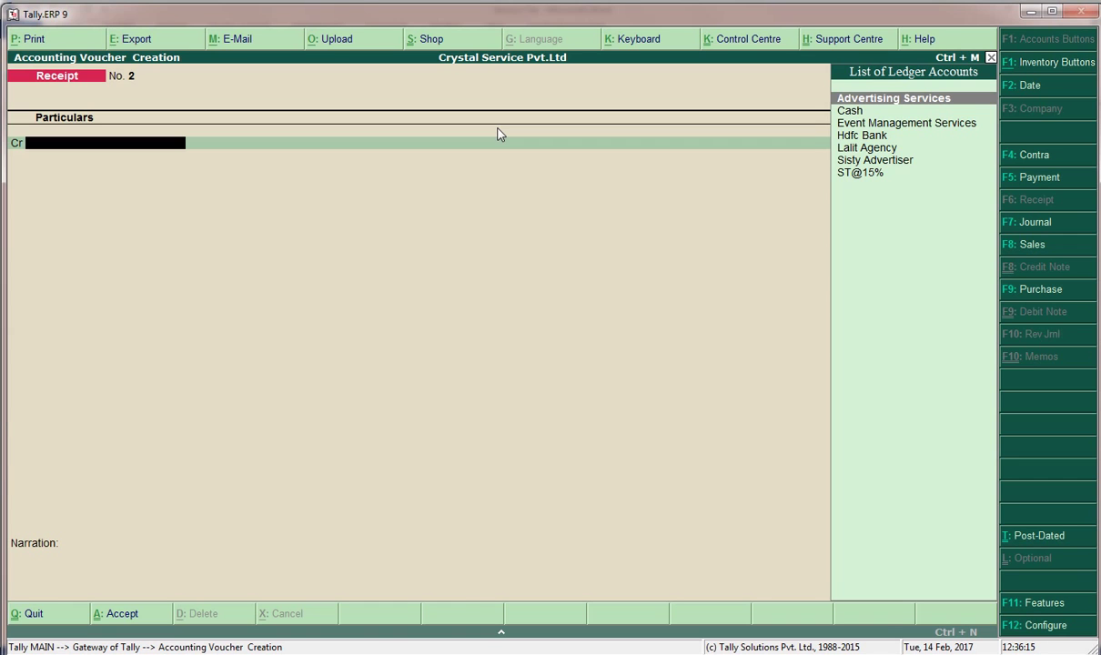
{"action": "key", "text": "F7"}
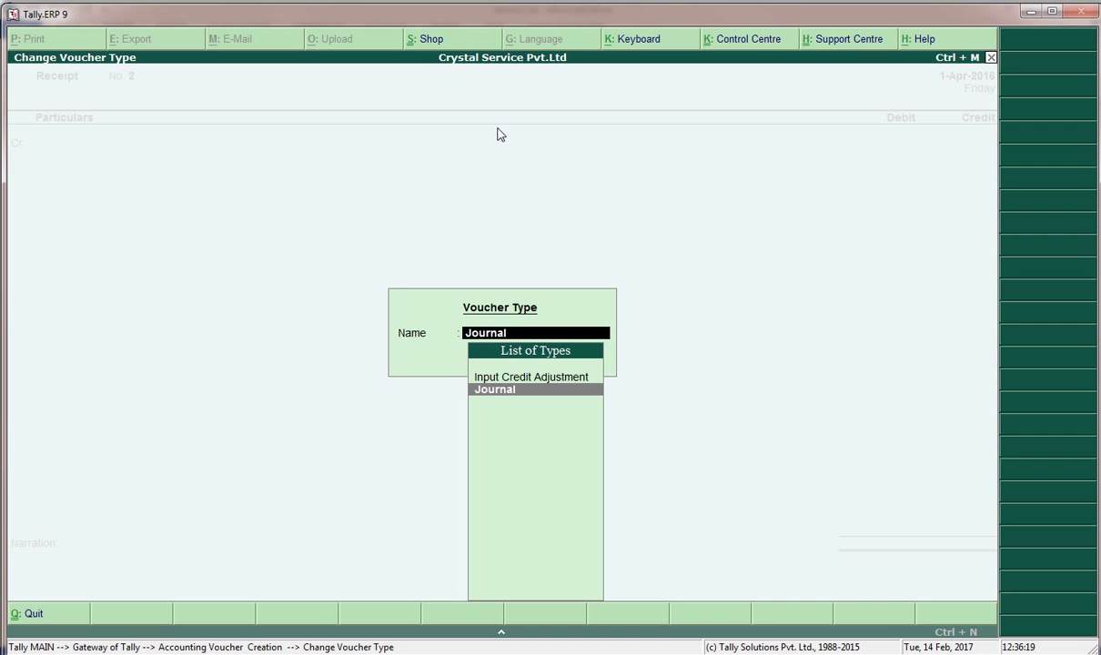
{"action": "key", "text": "Up"}
{"action": "key", "text": "Return"}
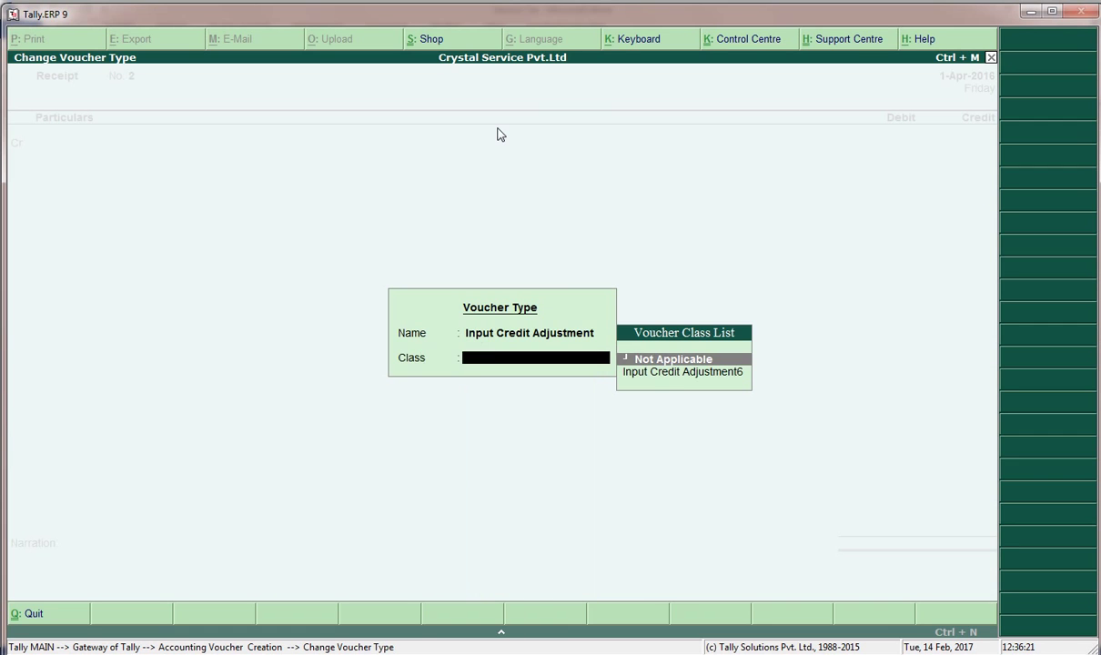
{"action": "key", "text": "Down"}
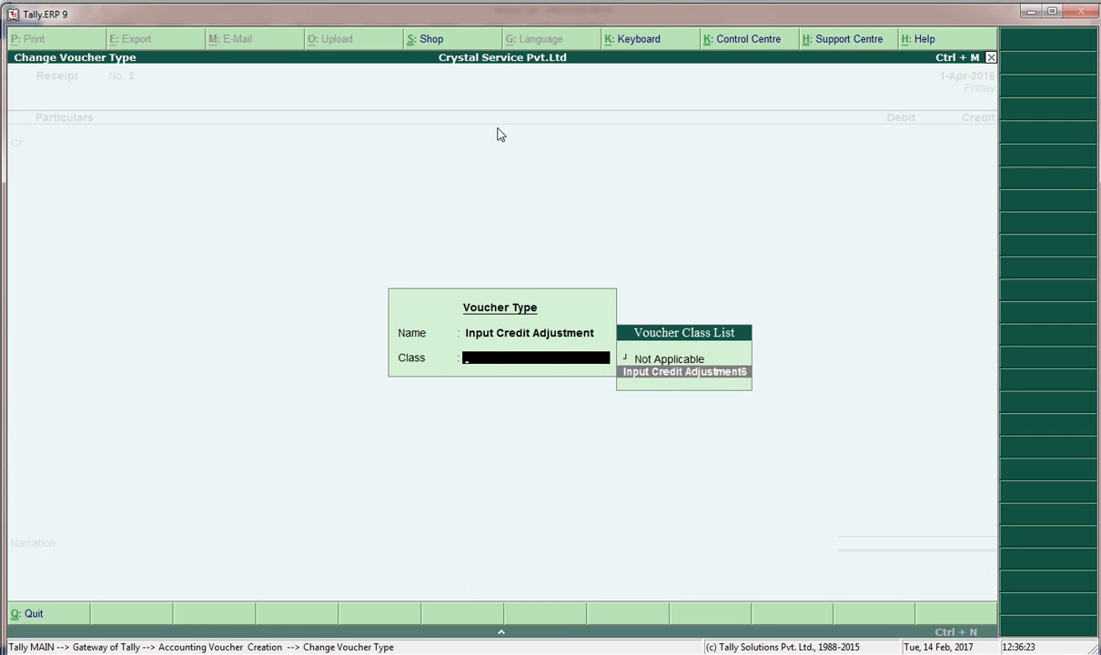
{"action": "key", "text": "Return"}
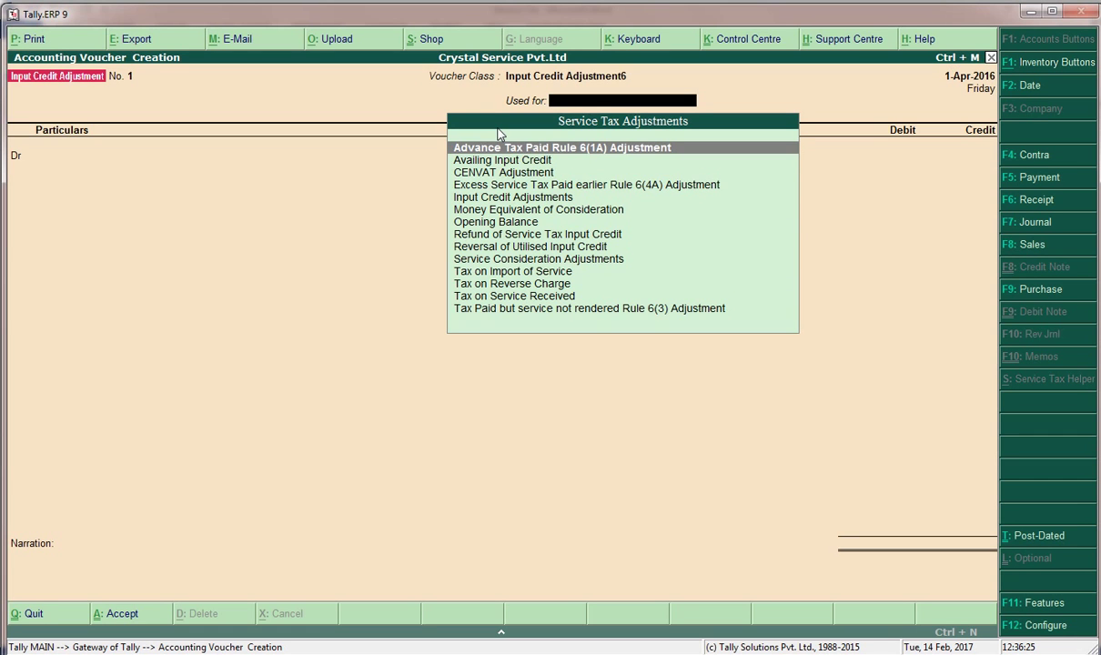
Step: Set the voucher's service tax adjustment purpose to Input Credit Adjustments
{"action": "key", "text": "Down"}
{"action": "key", "text": "Down"}
{"action": "key", "text": "Down"}
{"action": "key", "text": "Down"}
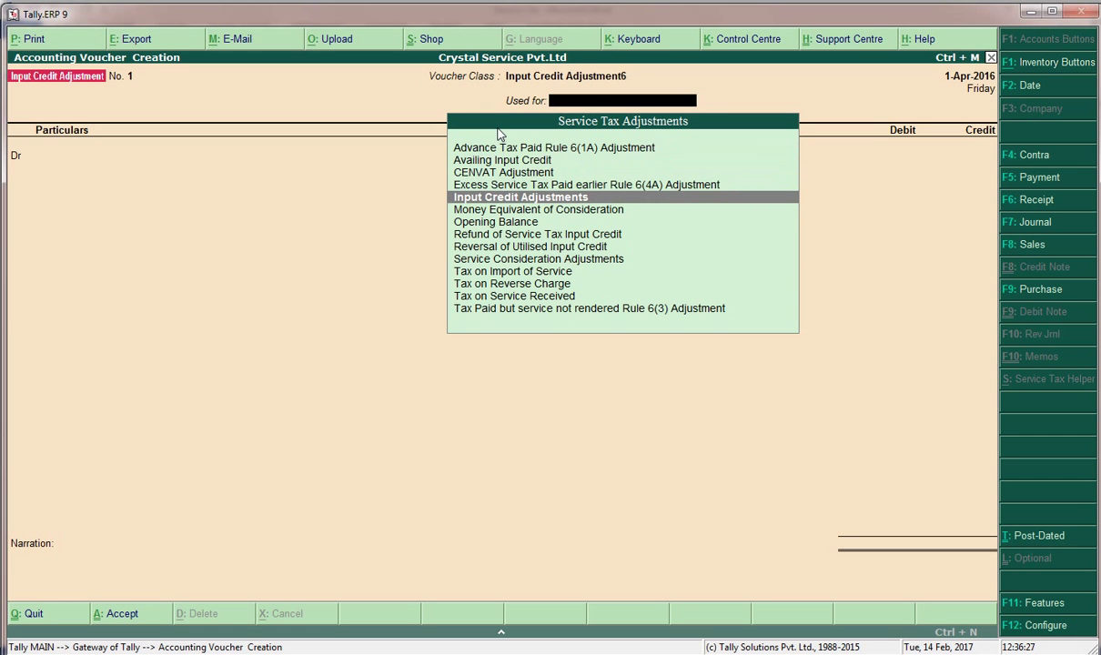
{"action": "key", "text": "Down"}
{"action": "key", "text": "Down"}
{"action": "key", "text": "Down"}
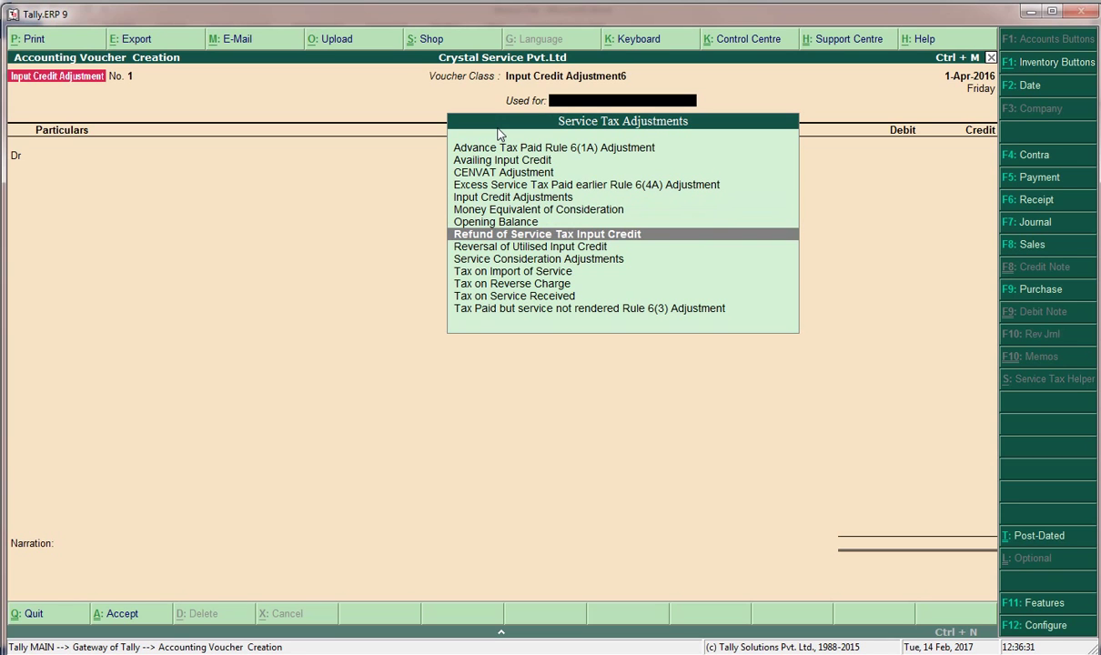
{"action": "key", "text": "Up"}
{"action": "key", "text": "Up"}
{"action": "key", "text": "Up"}
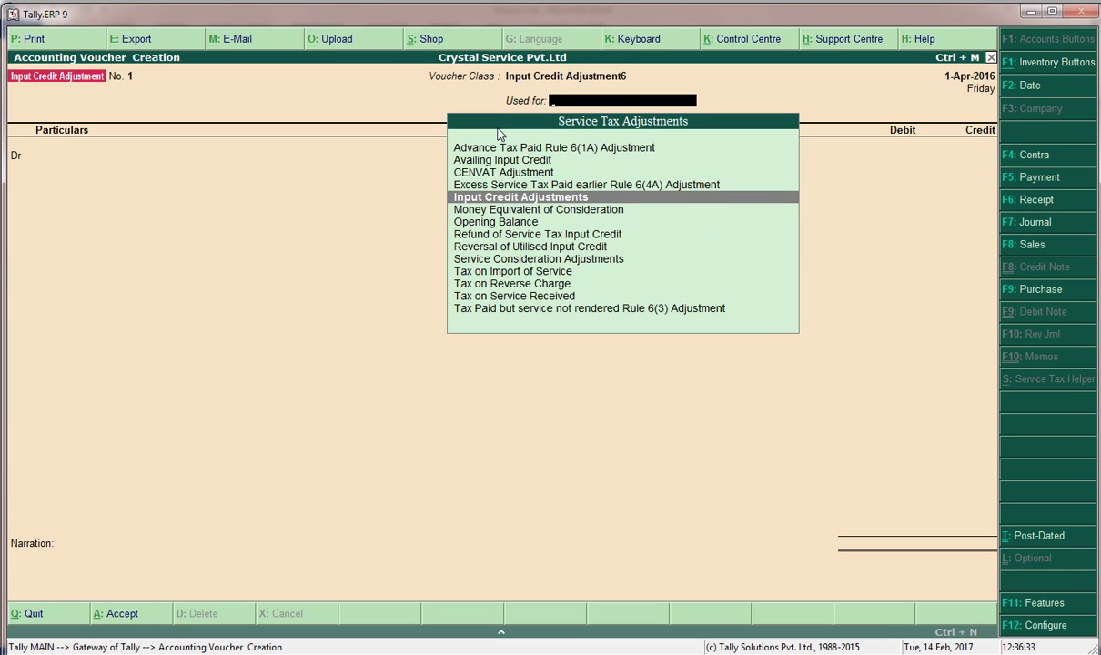
{"action": "left_click", "coordinate": [551, 198]}
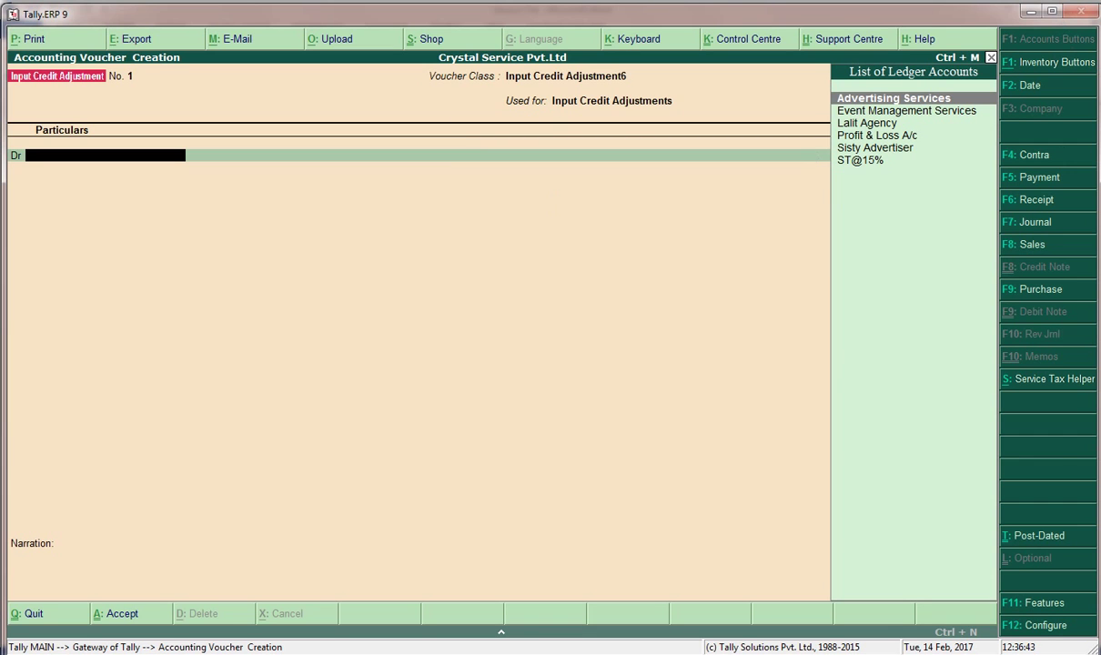
Step: Fill the voucher through Service Tax Helper for 1-Apr-2016 to 1-Apr-2016, adjusting 9,000.00 against Service Tax credit
{"action": "left_click", "coordinate": [1046, 381]}
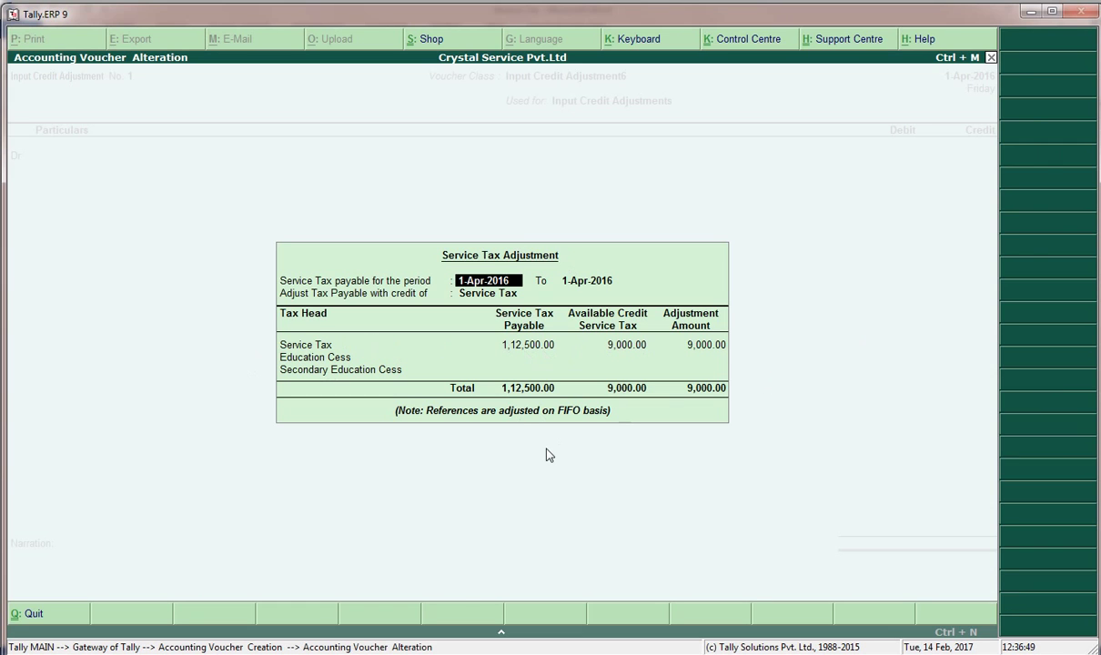
{"action": "key", "text": "Return"}
{"action": "key", "text": "Return"}
{"action": "key", "text": "Return"}
{"action": "key", "text": "Return"}
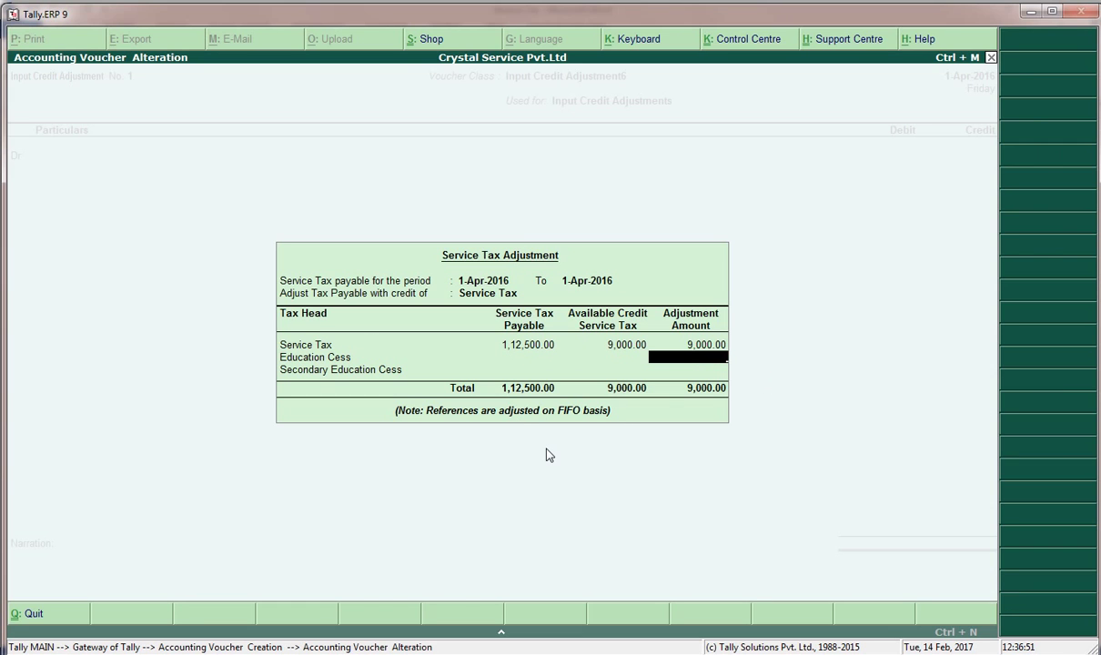
{"action": "key", "text": "Return"}
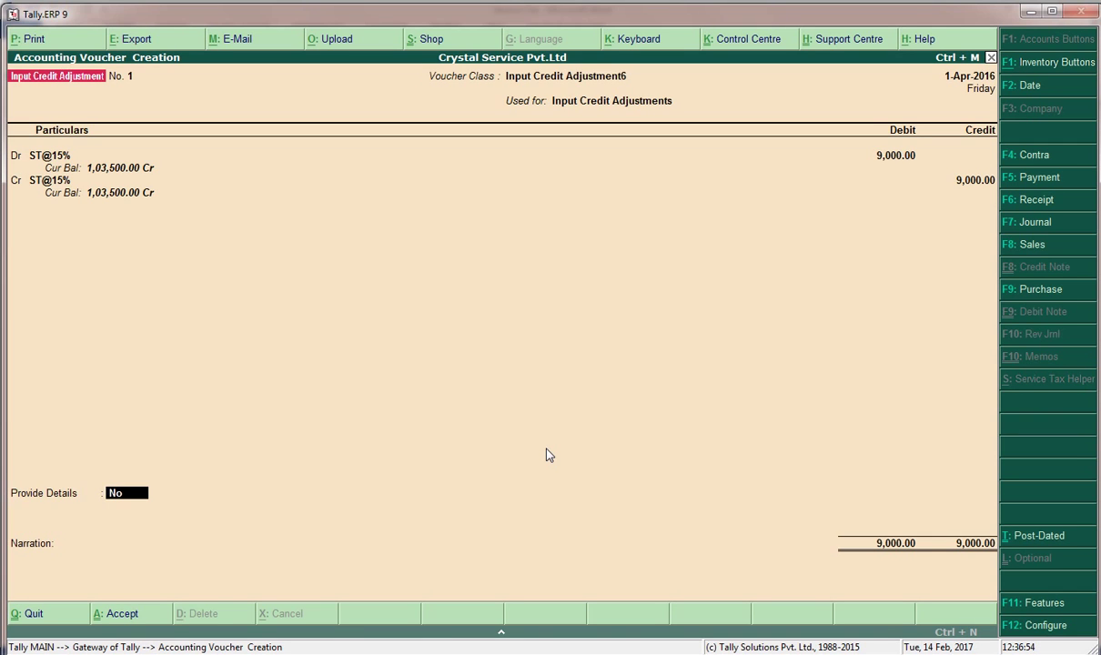
Step: Save the input credit adjustment voucher without additional details or narration, then reopen it for review and accept it again
{"action": "key", "text": "Return"}
{"action": "key", "text": "Return"}
{"action": "key", "text": "Return"}
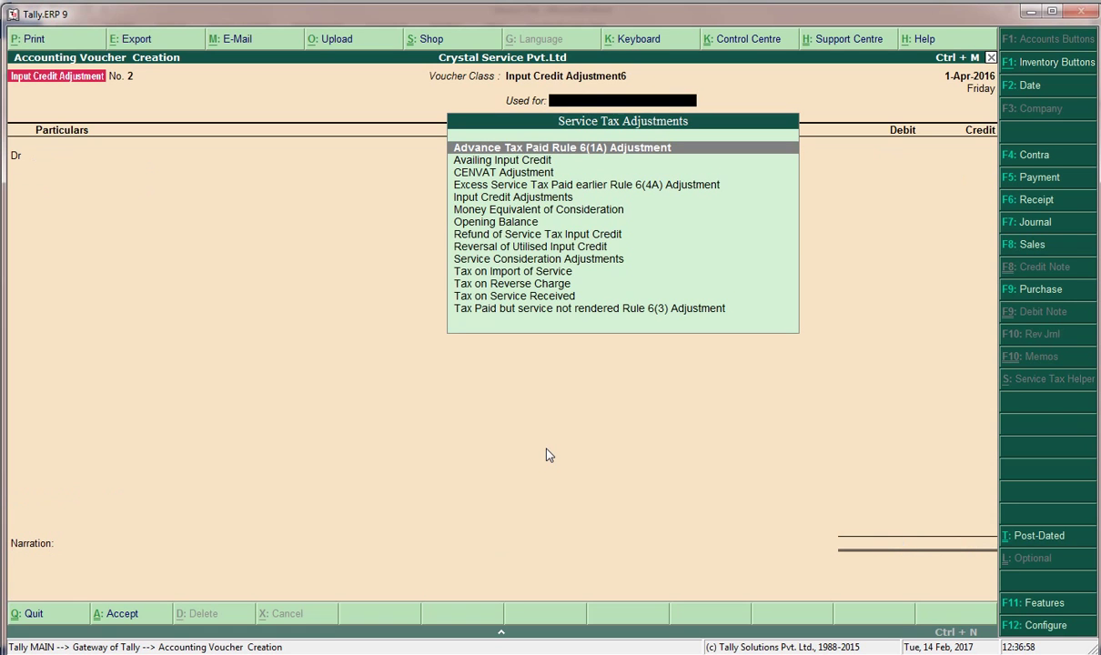
{"action": "key", "text": "Page_Up"}
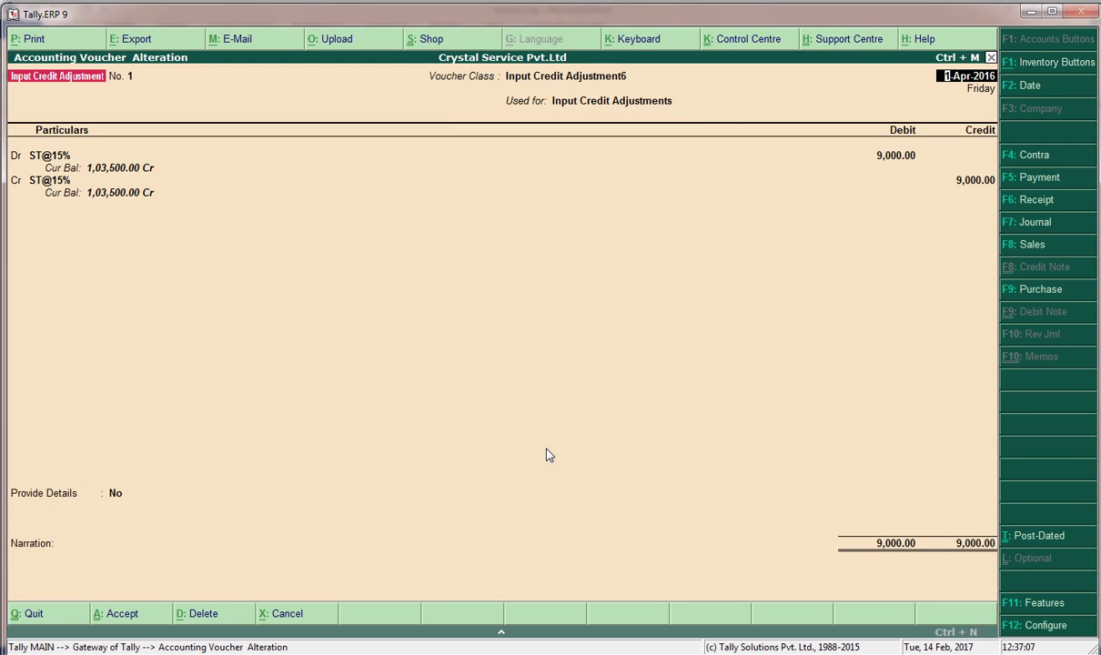
{"action": "key", "text": "ctrl+a"}
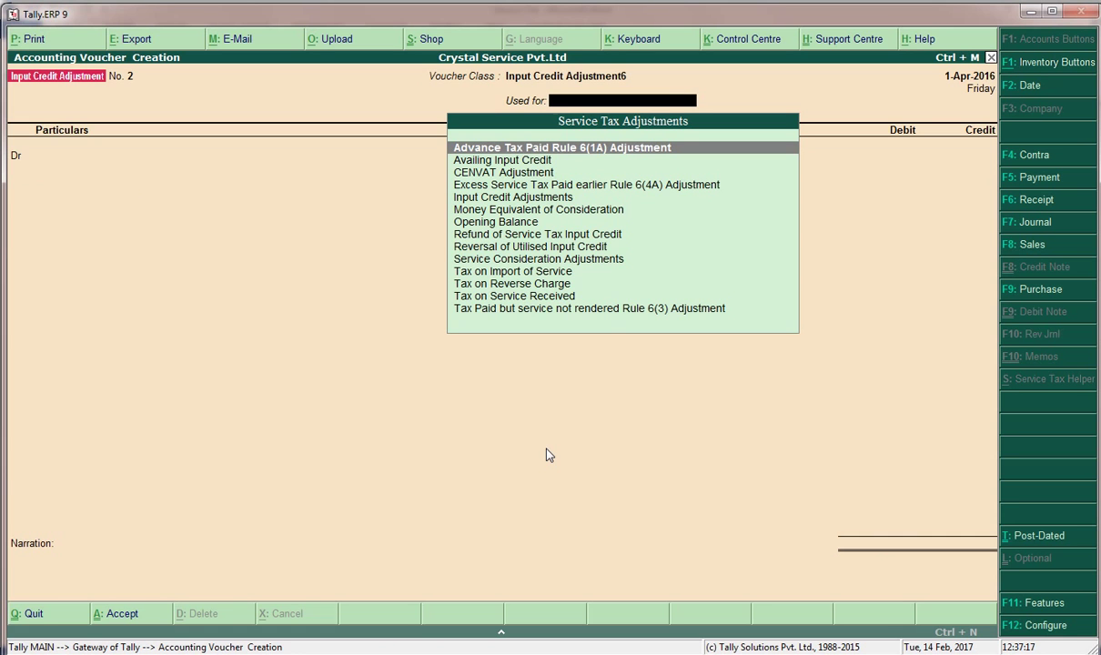
Step: Configure journal entry to use To/By instead of Cr/Dr and save the configuration
{"action": "key", "text": "F12"}
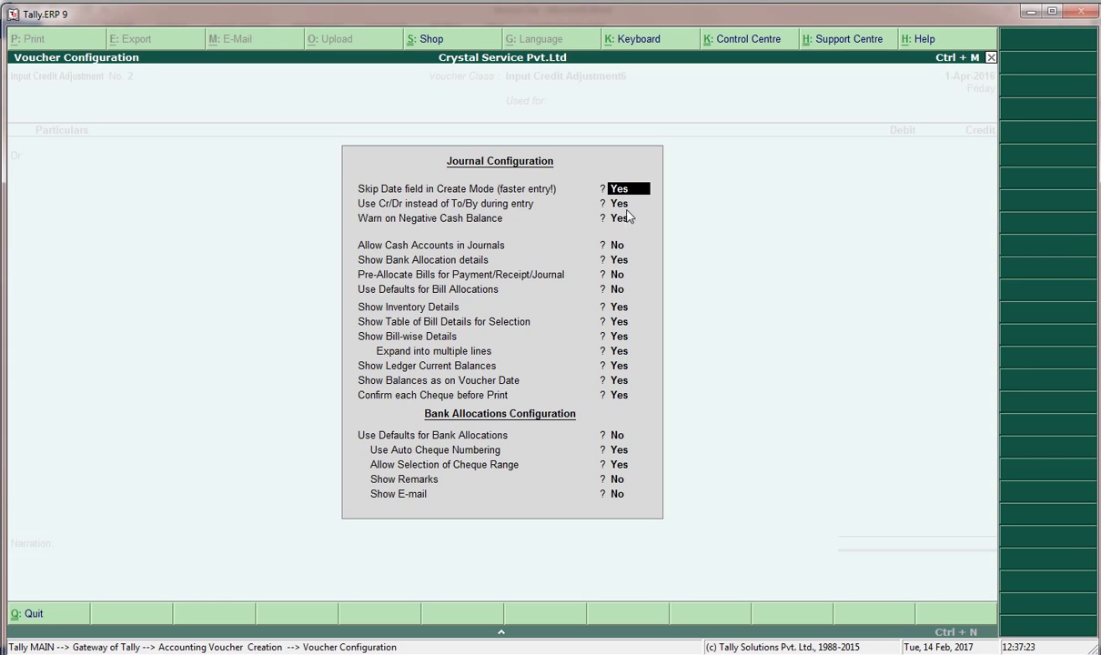
{"action": "key", "text": "Return"}
{"action": "type", "text": "no"}
{"action": "key", "text": "ctrl+a"}
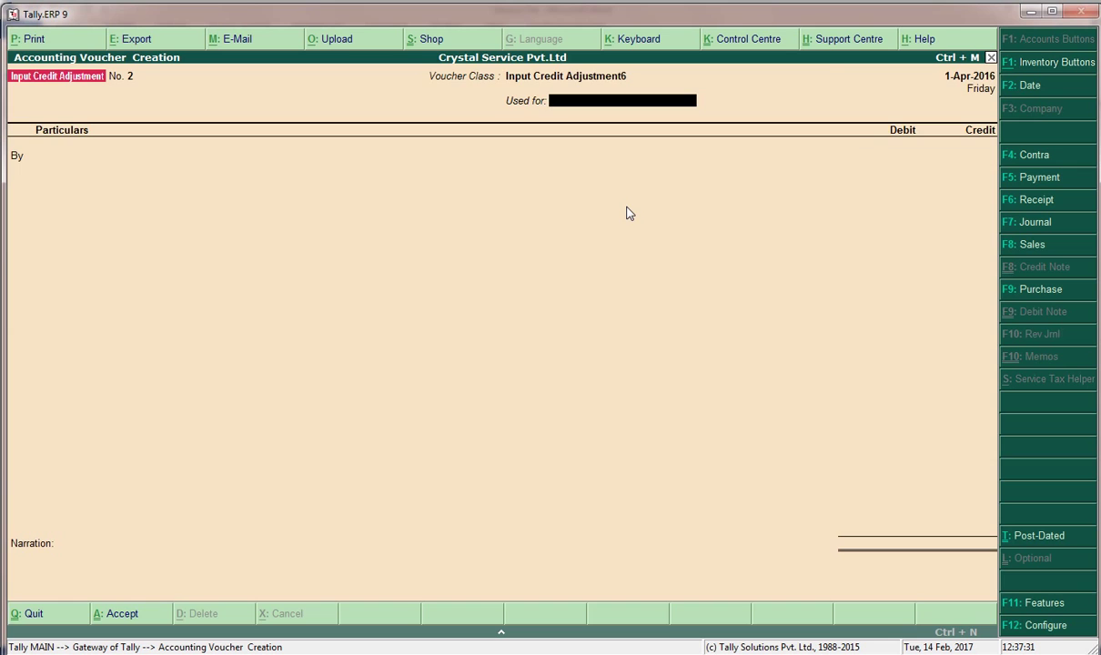
{"action": "key", "text": "F5"}
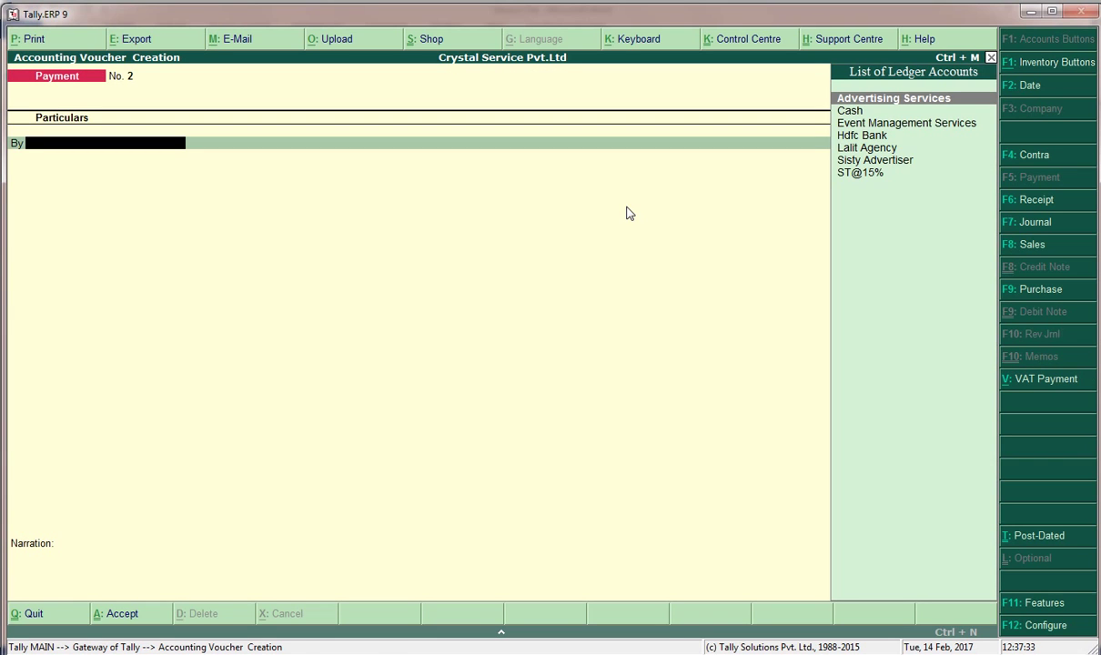
{"action": "key", "text": "F7"}
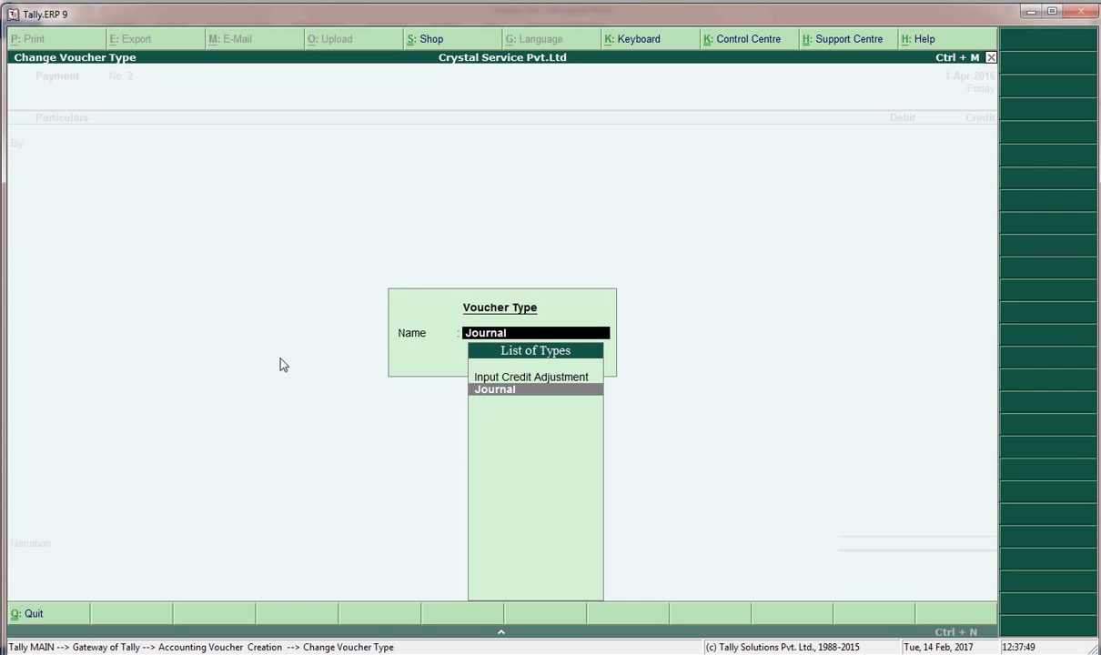
{"action": "key", "text": "Escape"}
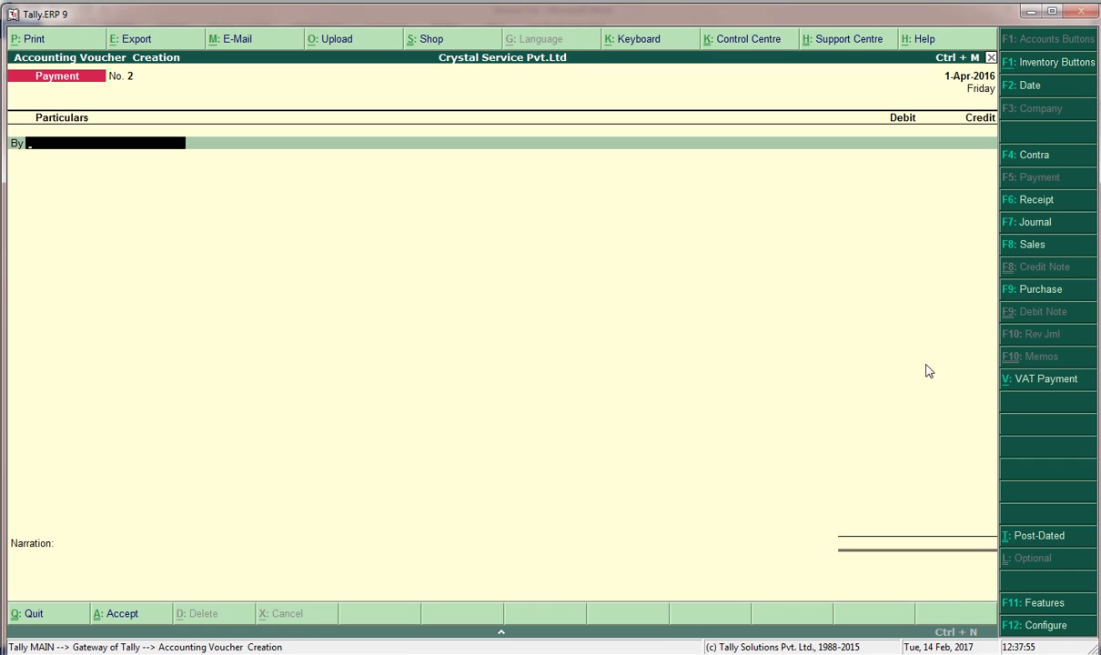
{"action": "key", "text": "F6"}
{"action": "key", "text": "F7"}
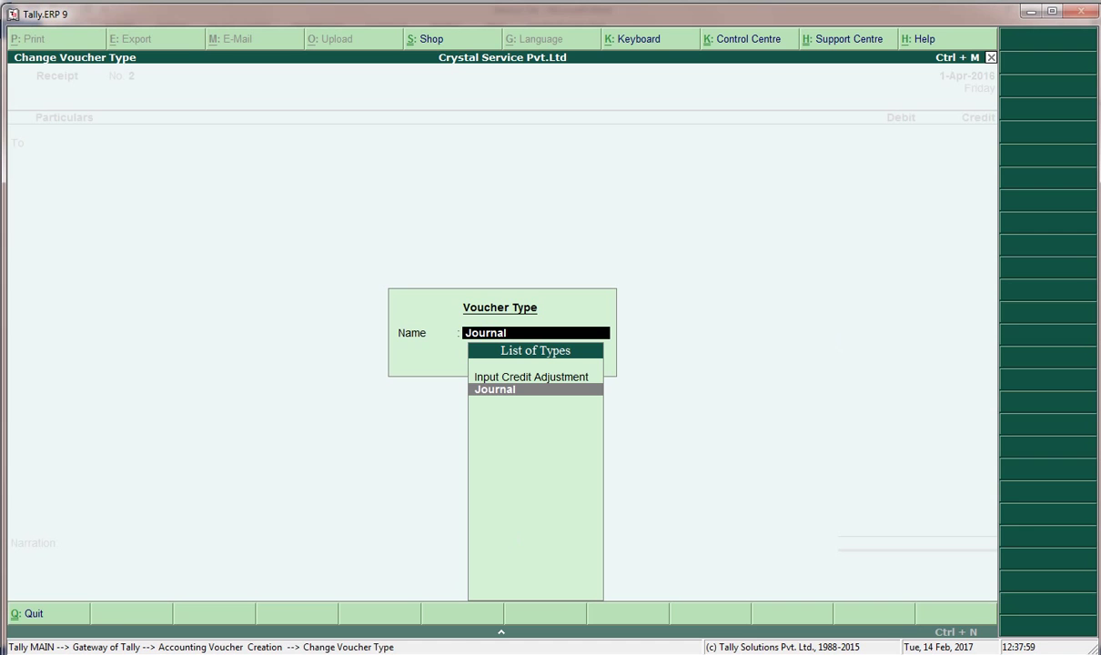
{"action": "left_click", "coordinate": [264, 653]}
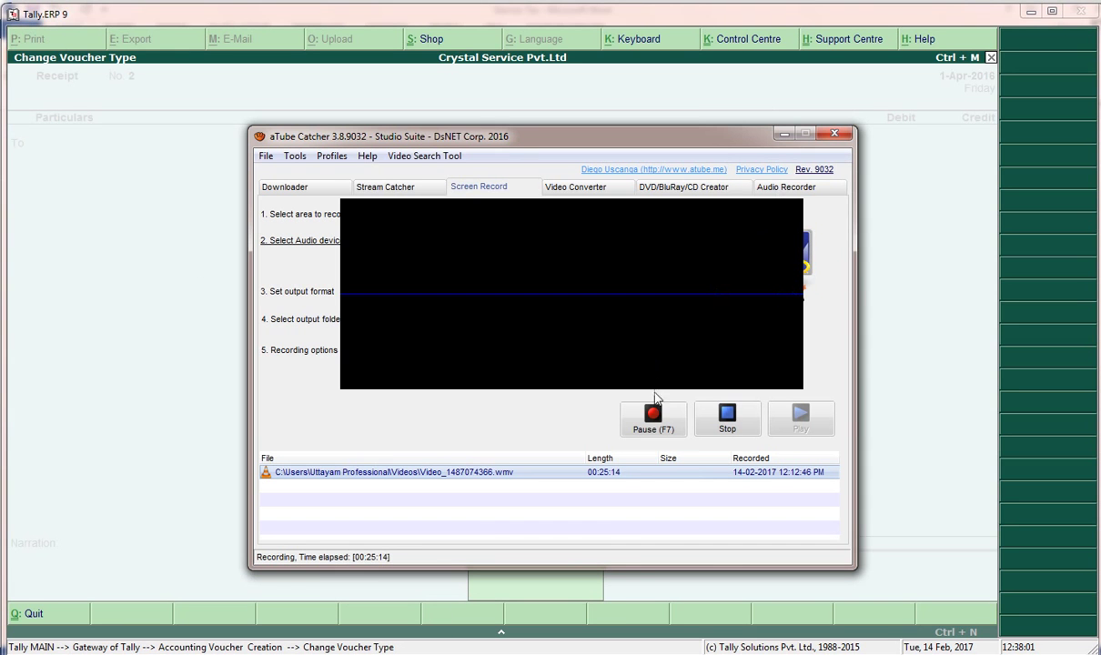
{"action": "left_click", "coordinate": [653, 419]}
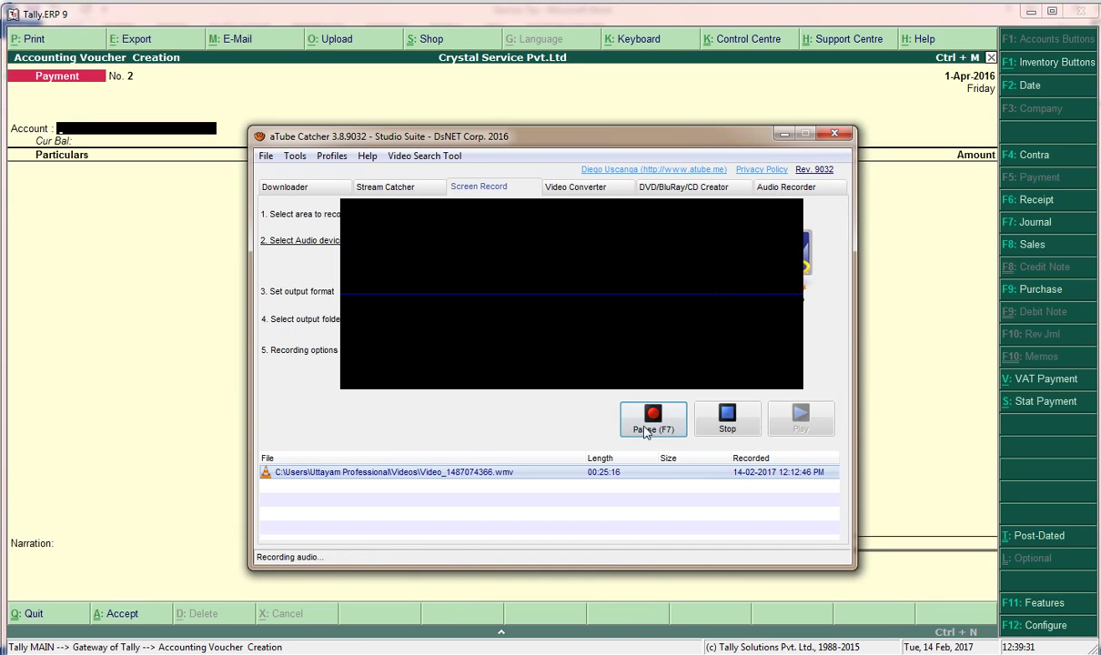
{"action": "left_click", "coordinate": [765, 187]}
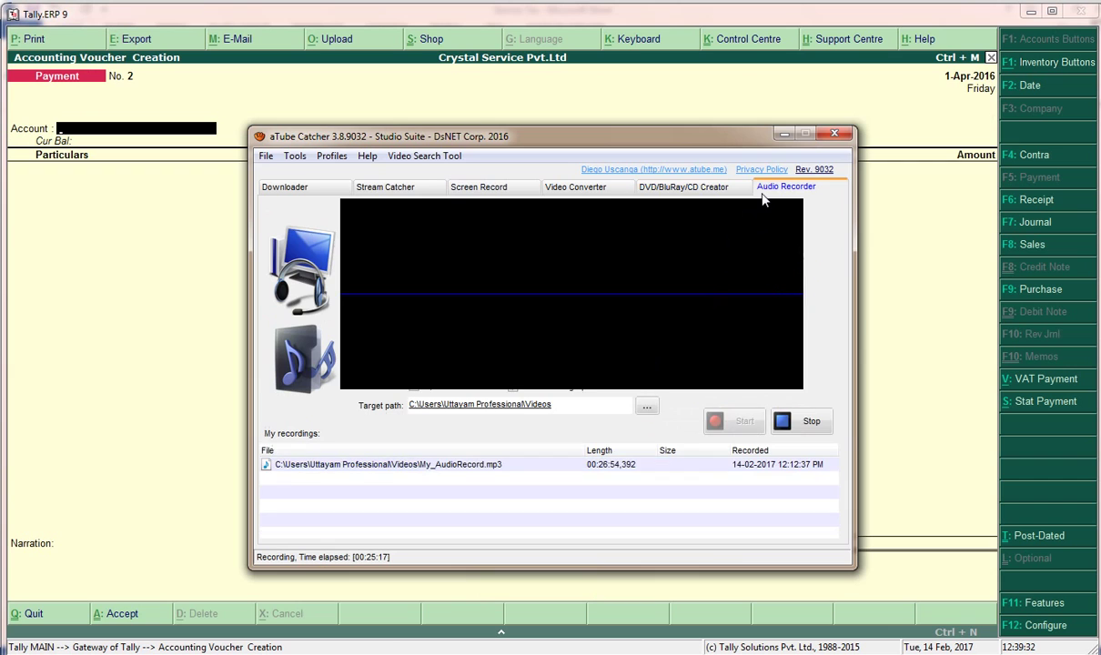
{"action": "left_click", "coordinate": [780, 134]}
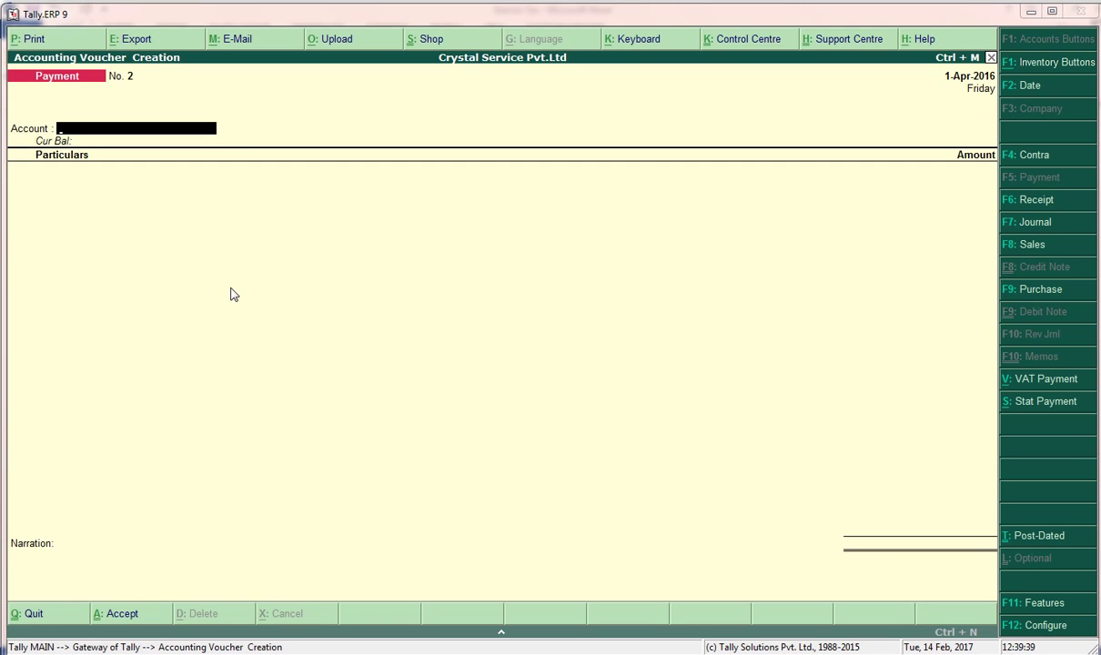
Step: Choose Cash as the payment voucher's account and accept the payment configuration with single entry mode set to Yes
{"action": "key", "text": "Return"}
{"action": "key", "text": "F12"}
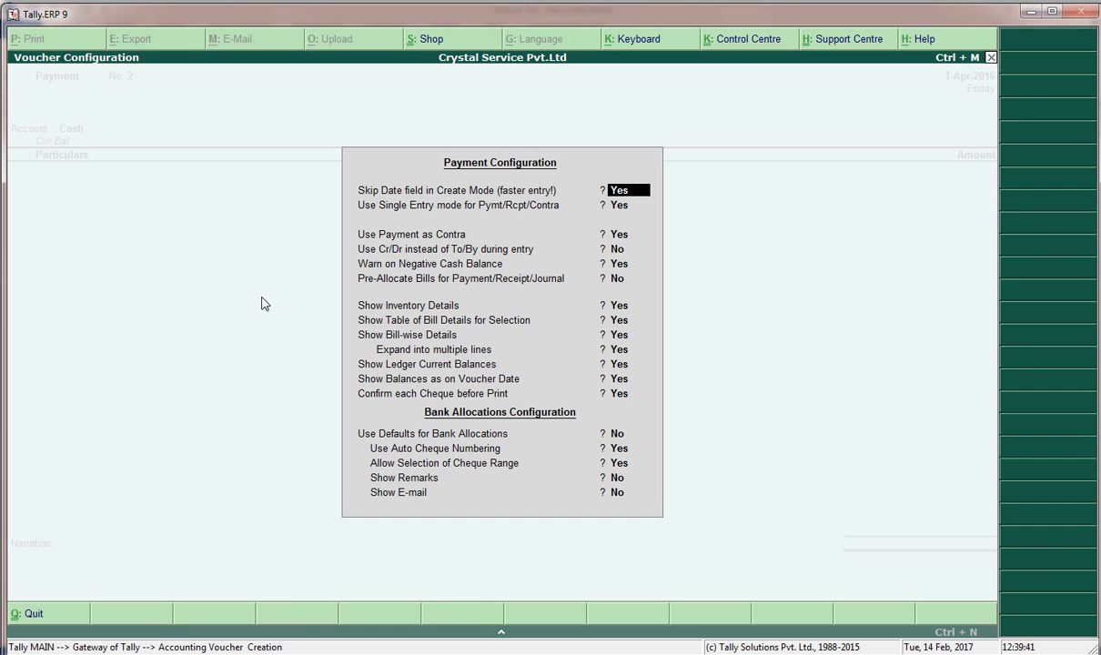
{"action": "key", "text": "Return"}
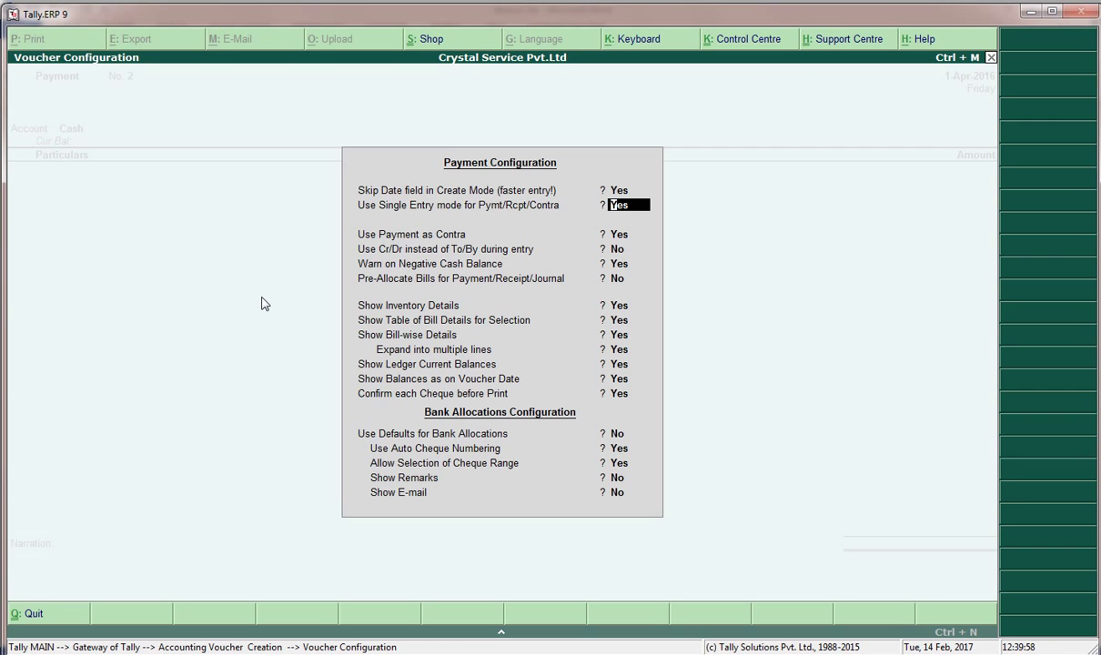
{"action": "key", "text": "ctrl+a"}
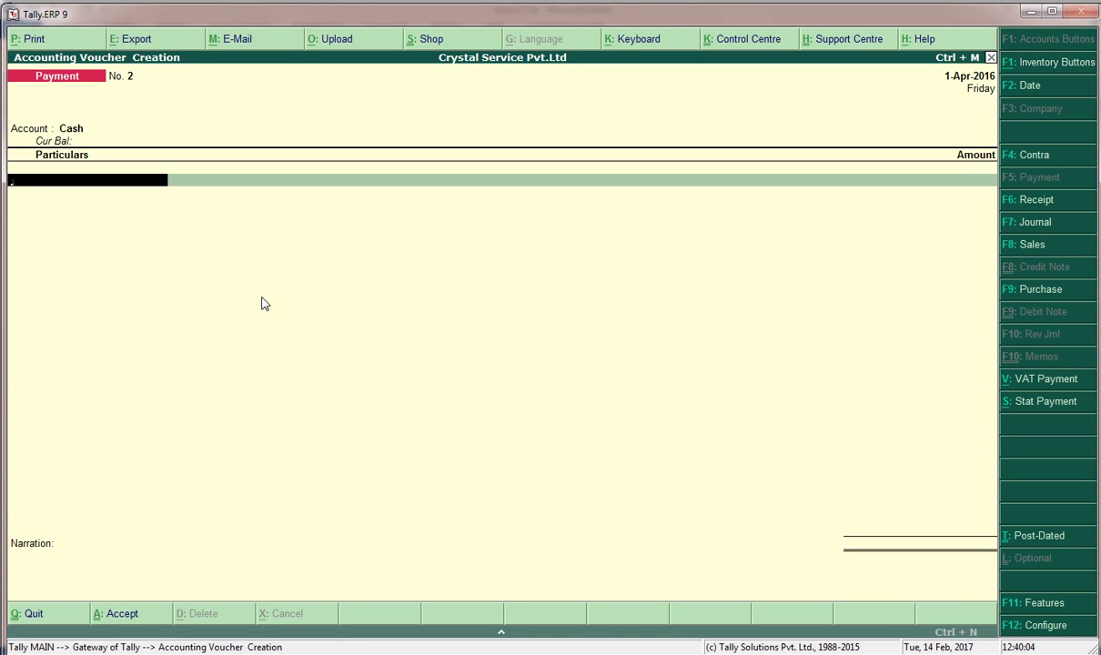
Step: Start a statutory payment for Service Tax with Auto Fill Statutory Payment set to Yes
{"action": "left_click", "coordinate": [1043, 413]}
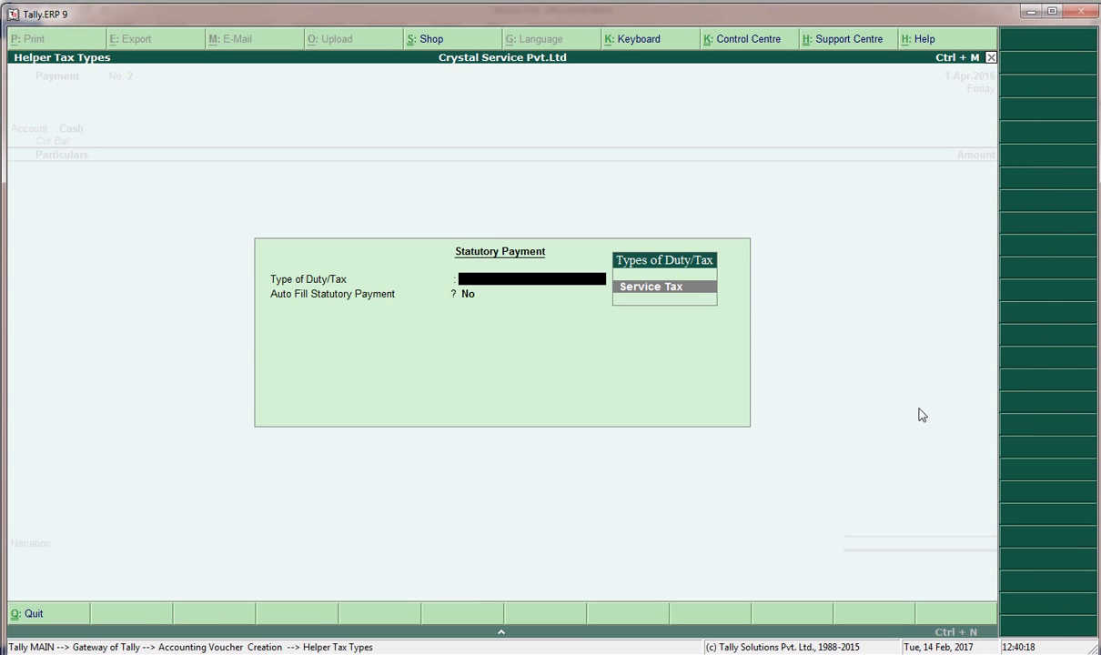
{"action": "key", "text": "Return"}
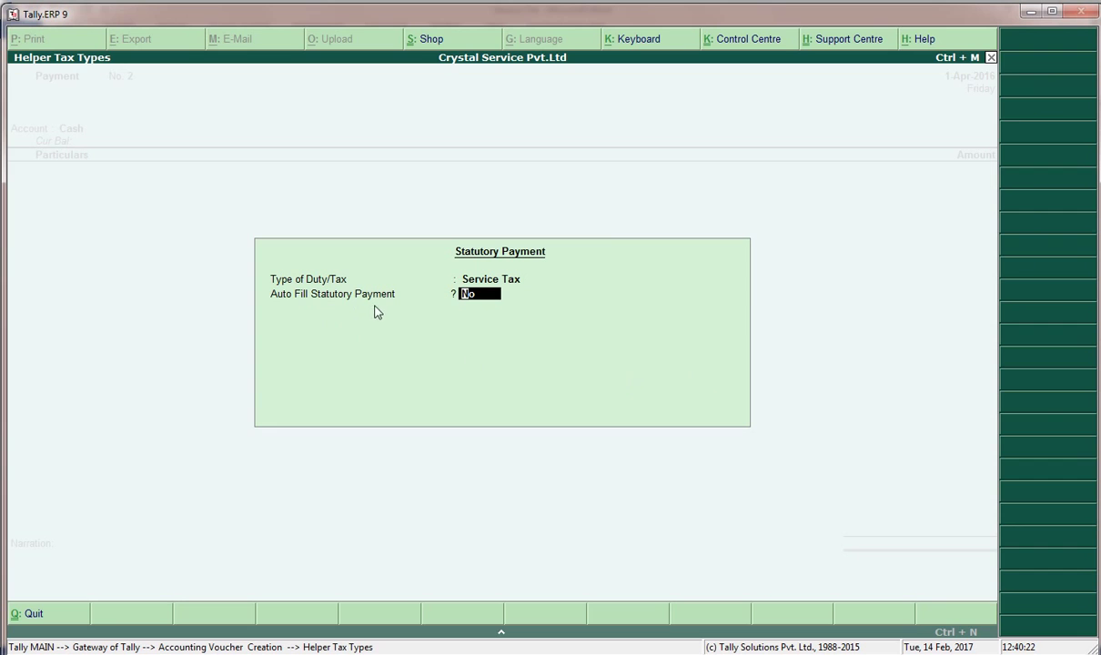
{"action": "type", "text": "y"}
{"action": "key", "text": "Return"}
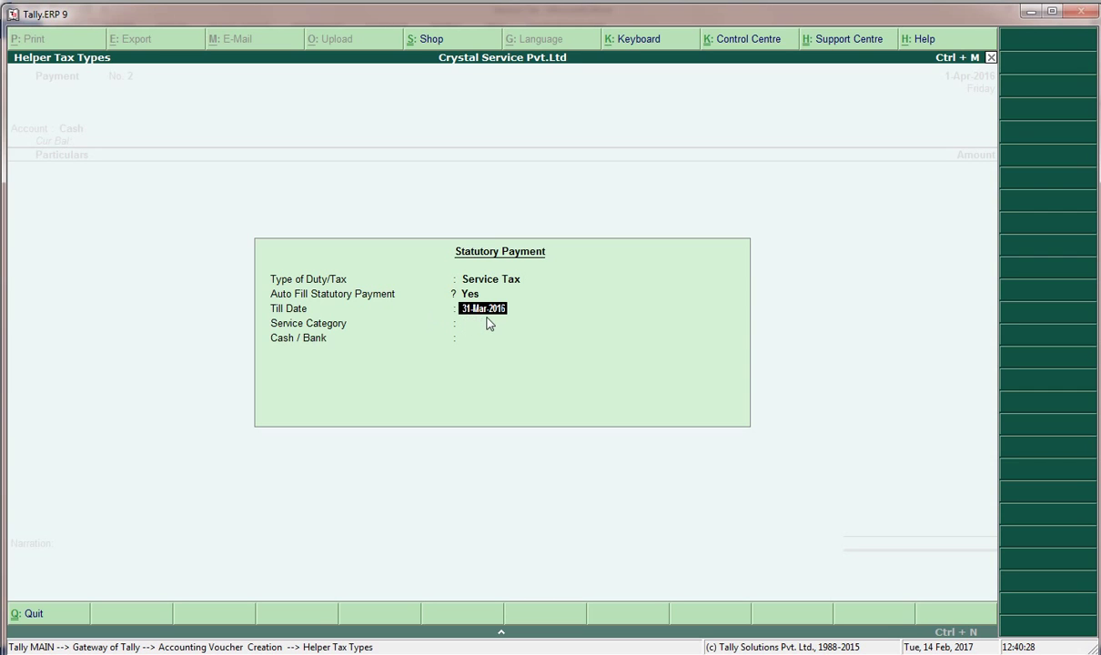
Step: Set the statutory payment's till date to 1-Apr-2016
{"action": "key", "text": "Return"}
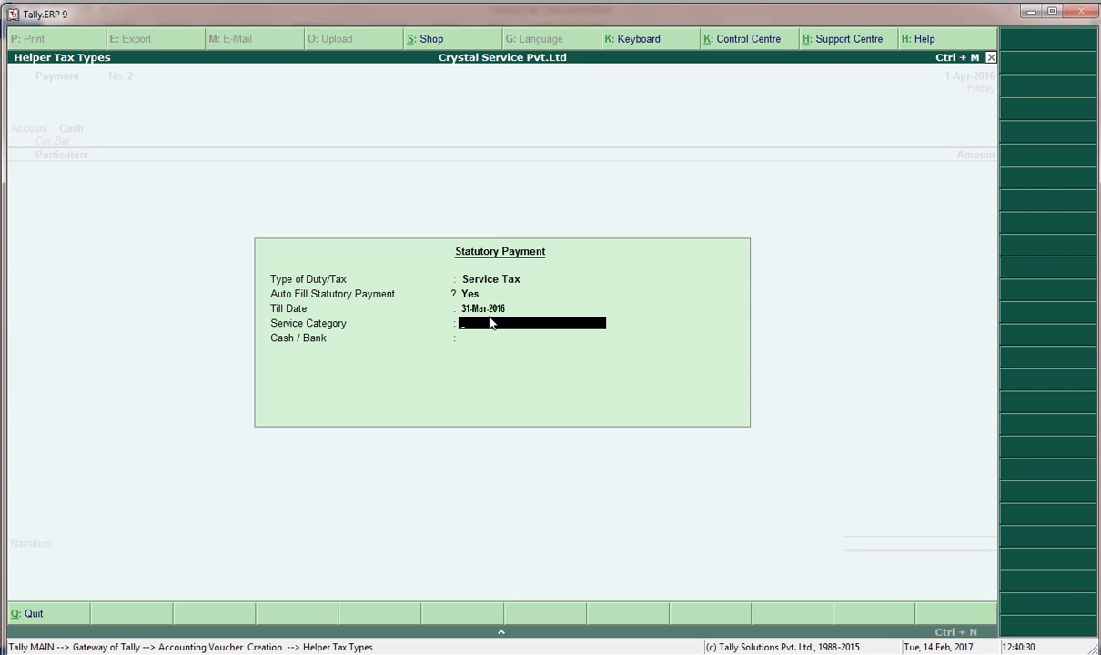
{"action": "key", "text": "BackSpace"}
{"action": "type", "text": "1.4."}
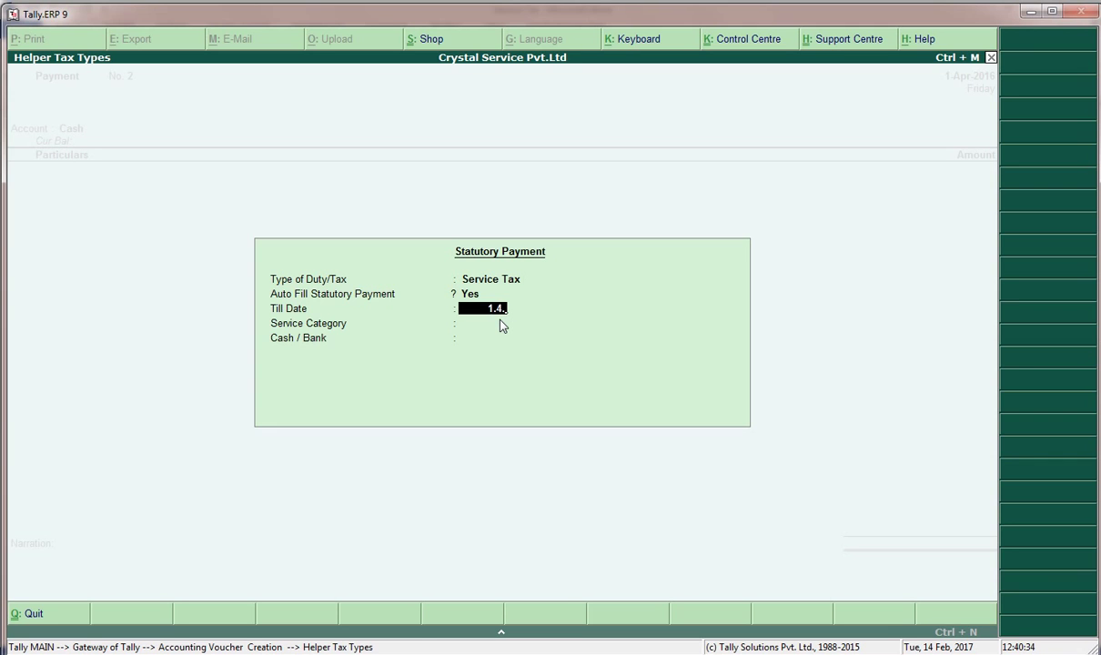
{"action": "type", "text": "2016"}
{"action": "key", "text": "Return"}
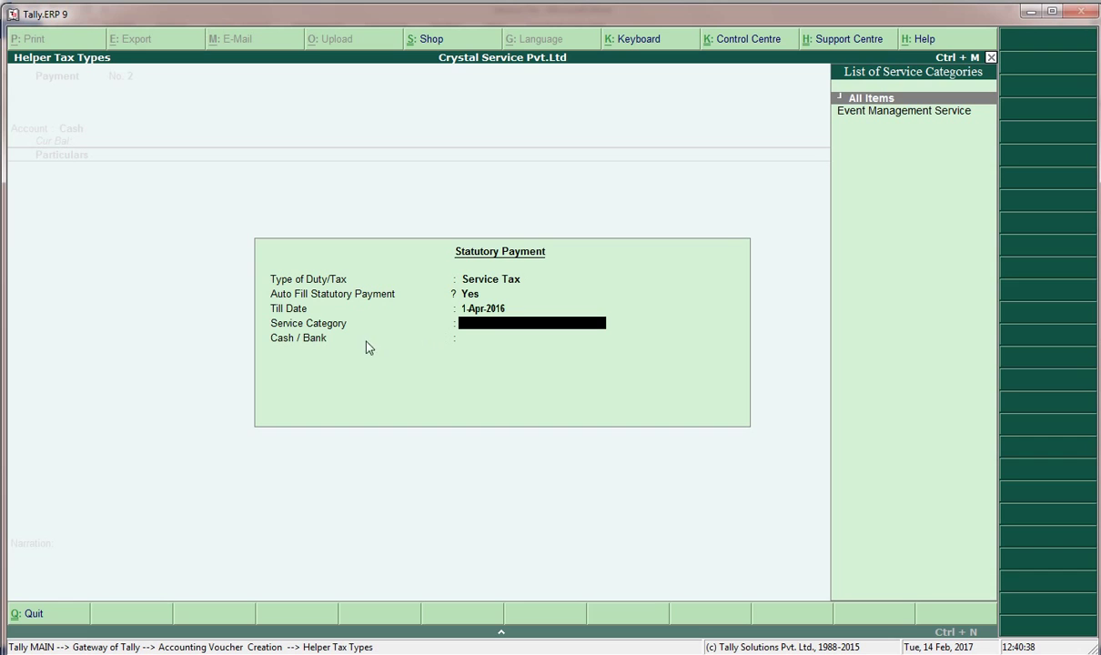
Step: Choose Event Management Service as the service category and Hdfc Bank as the paying account for the statutory payment
{"action": "left_click", "coordinate": [924, 116]}
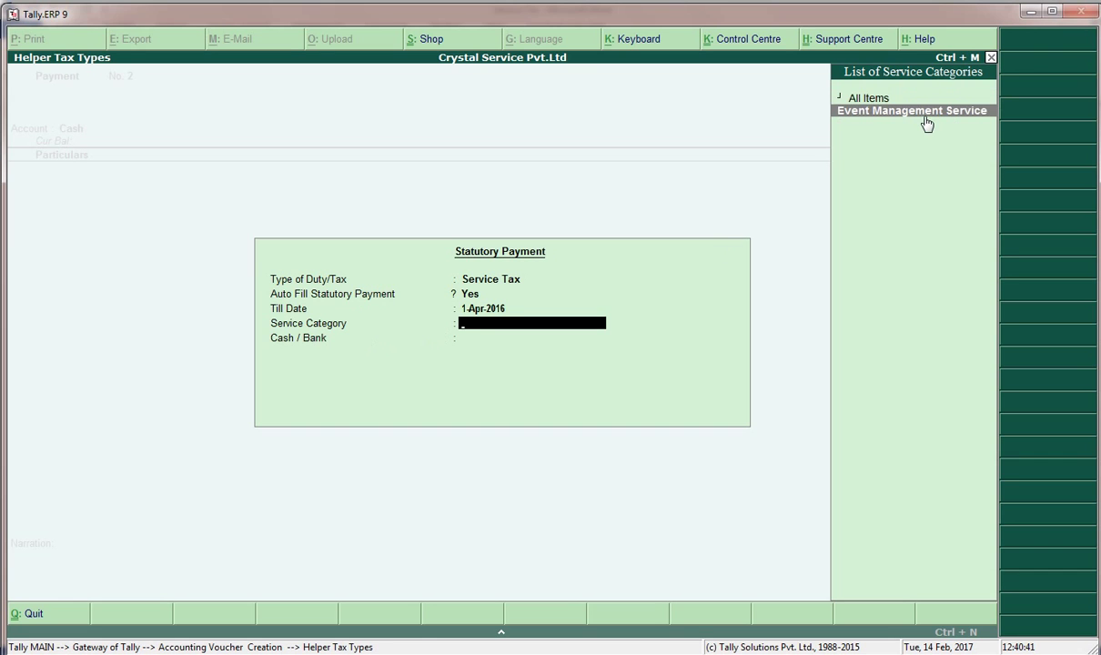
{"action": "key", "text": "Return"}
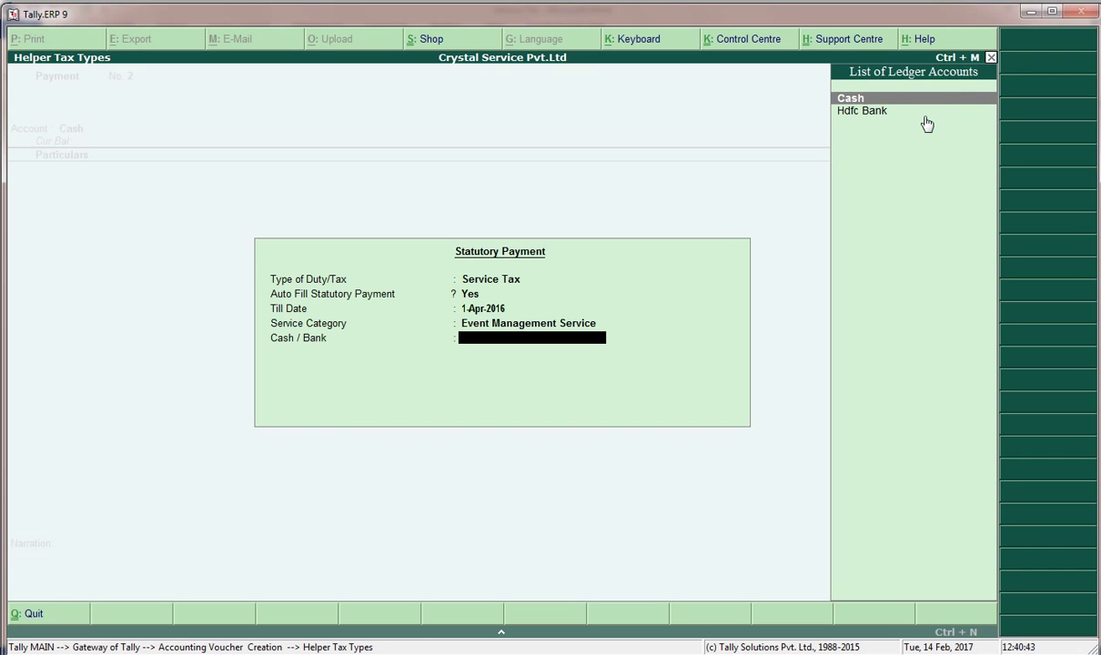
{"action": "left_click", "coordinate": [926, 118]}
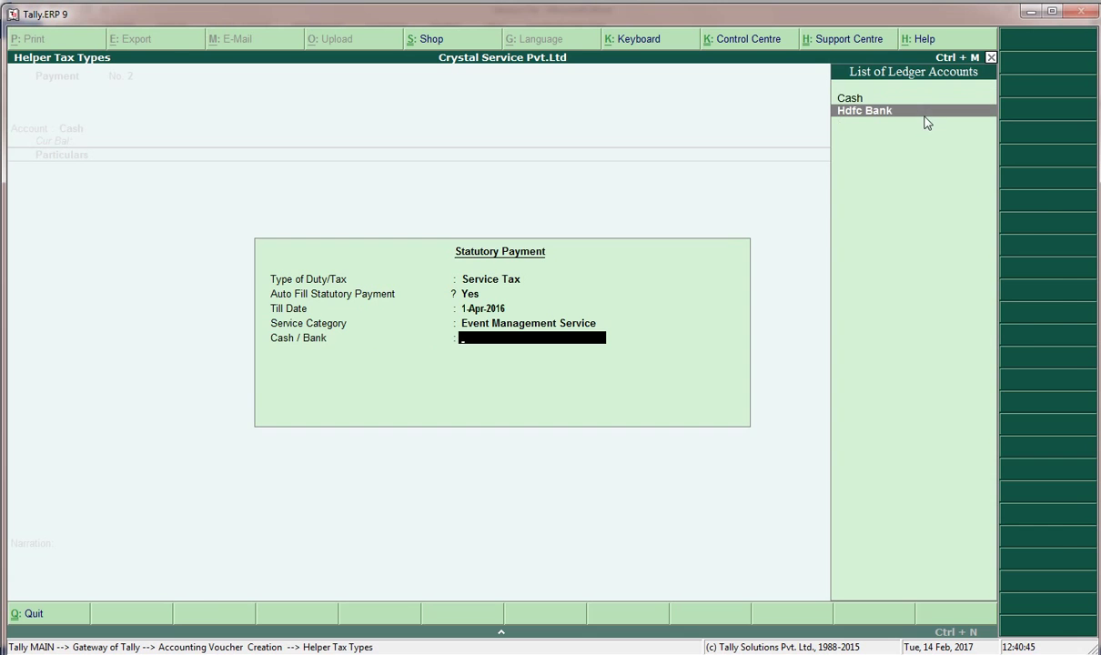
{"action": "key", "text": "Return"}
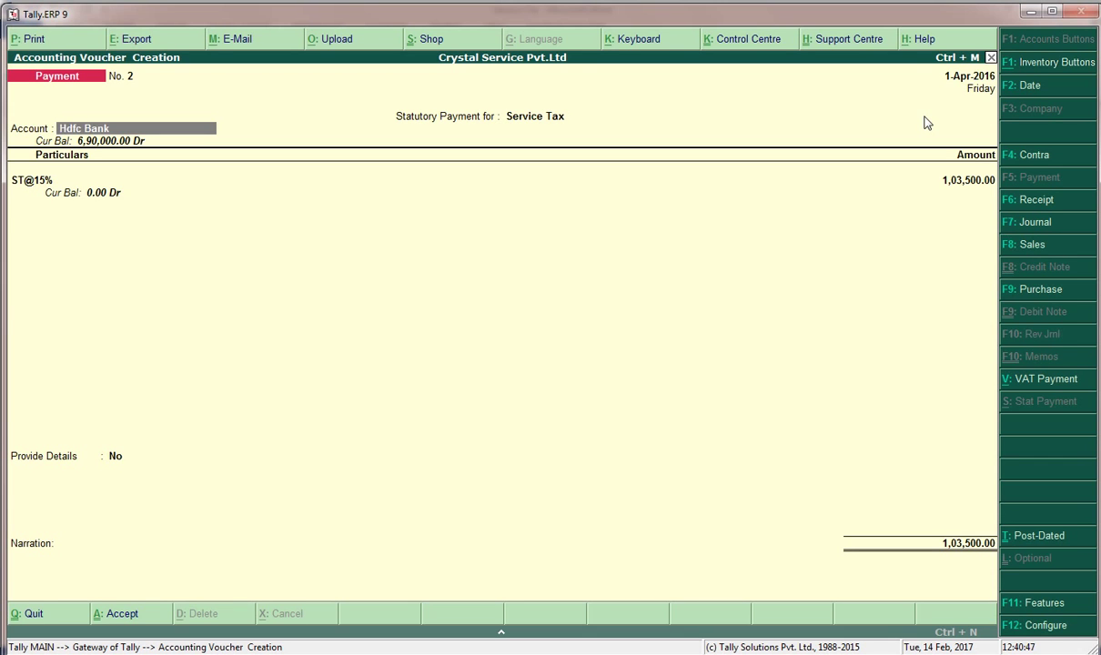
Step: Accept the default cheque allocation for Hdfc Bank and save the Service Tax payment voucher without further details or narration
{"action": "key", "text": "Return"}
{"action": "key", "text": "Return"}
{"action": "key", "text": "Return"}
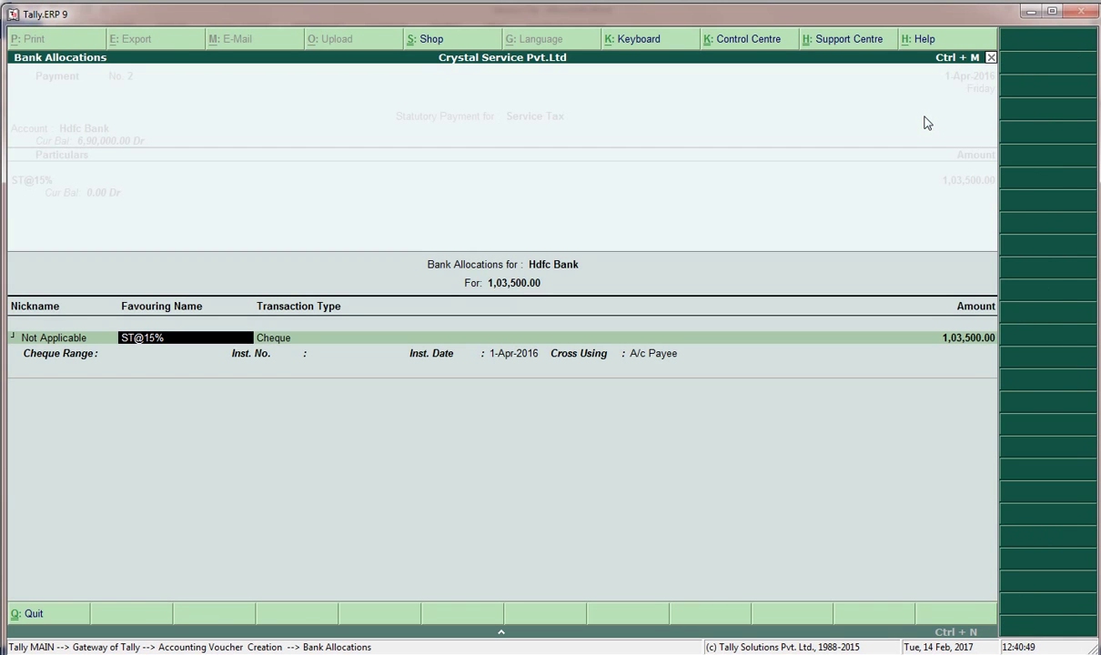
{"action": "key", "text": "Return"}
{"action": "key", "text": "Return"}
{"action": "key", "text": "Return"}
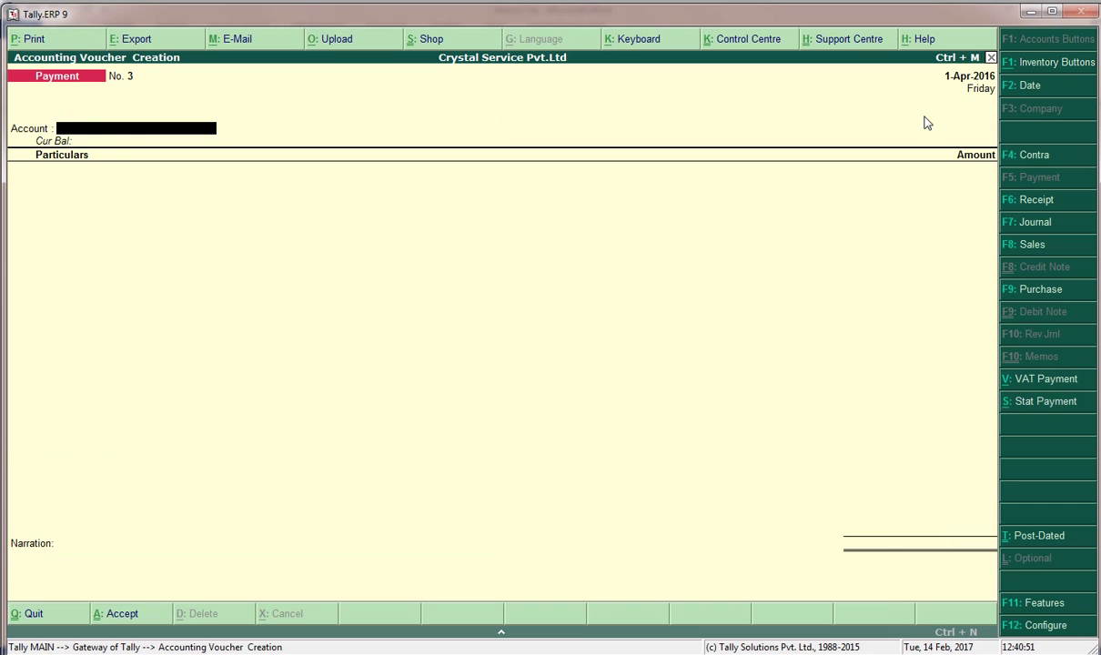
Step: Reopen the saved Service Tax payment voucher for review, then leave it unaltered and exit voucher entry
{"action": "key", "text": "Page_Up"}
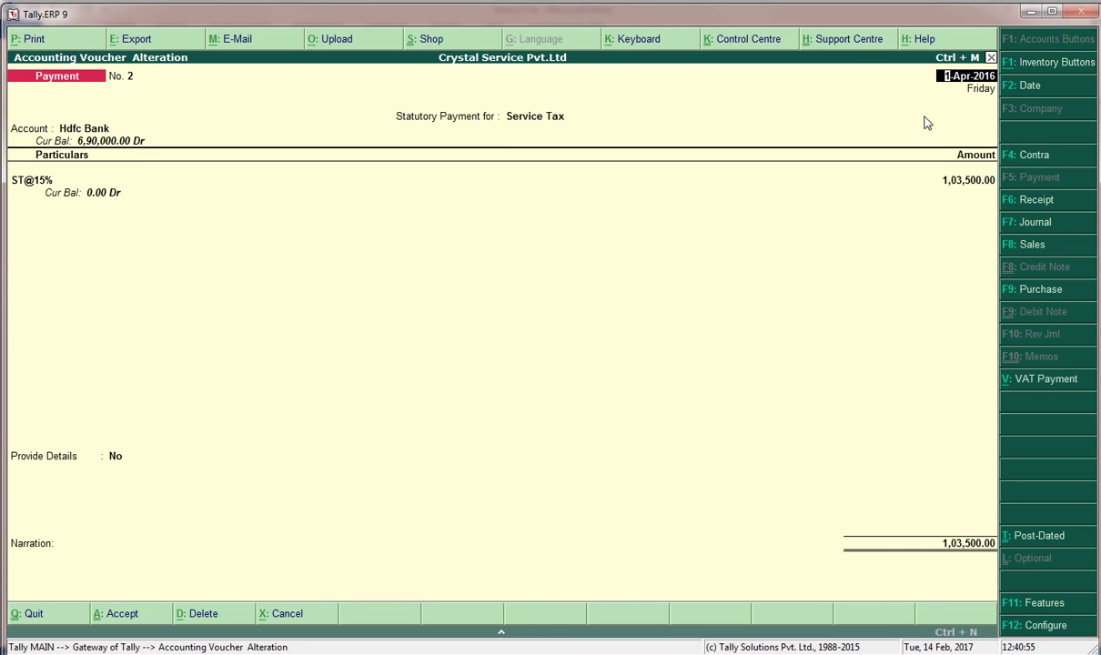
{"action": "key", "text": "Escape"}
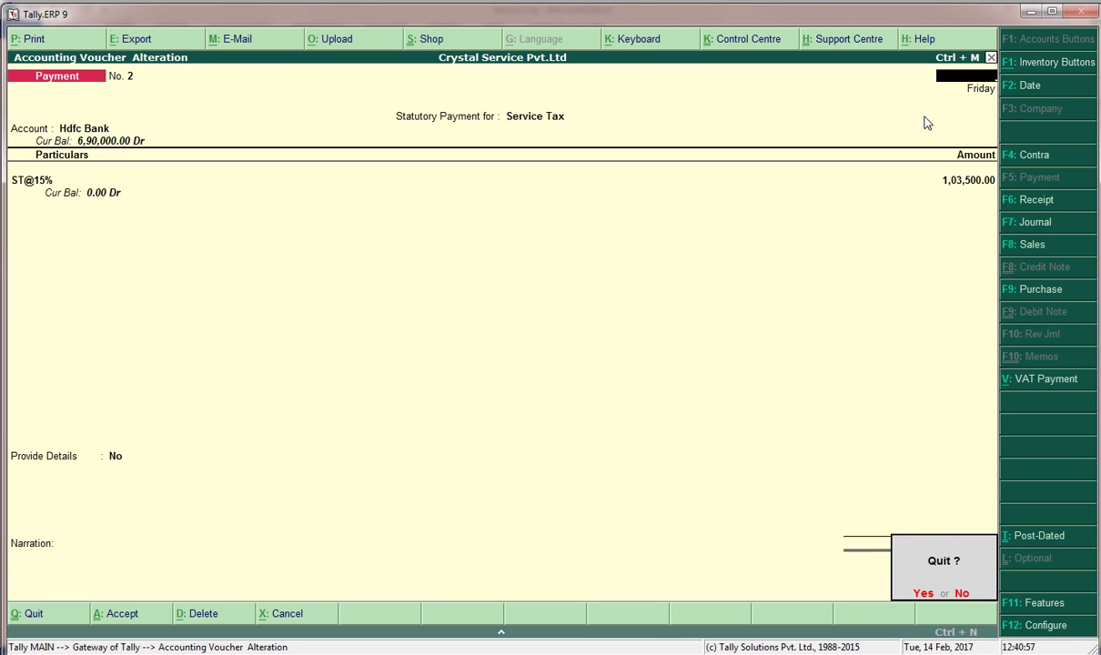
{"action": "key", "text": "y"}
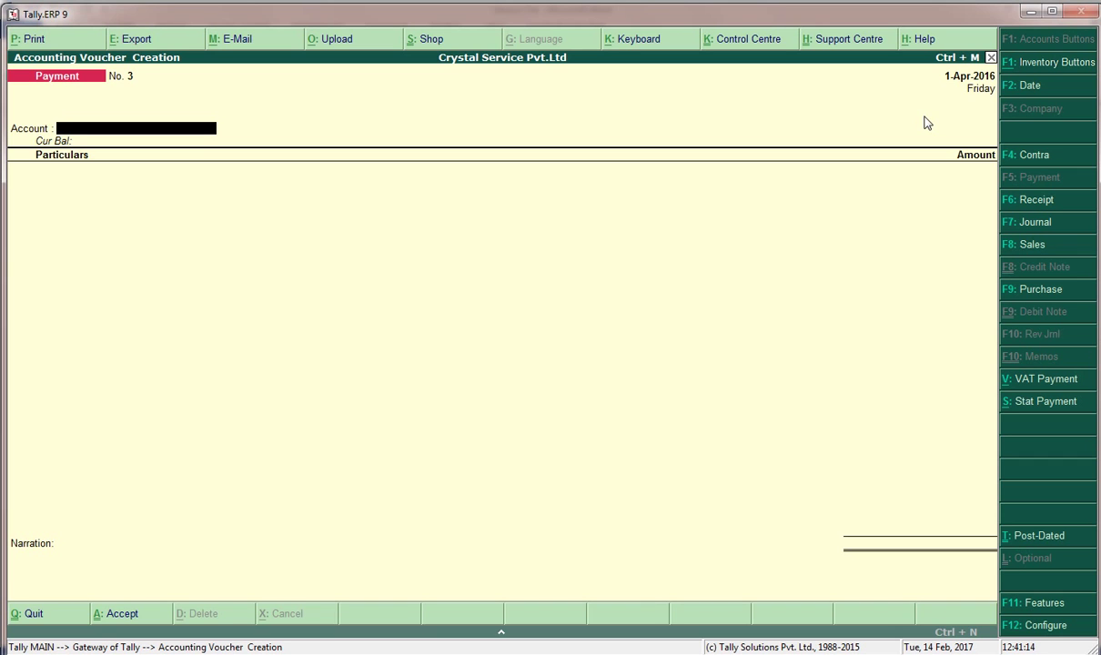
{"action": "key", "text": "Escape"}
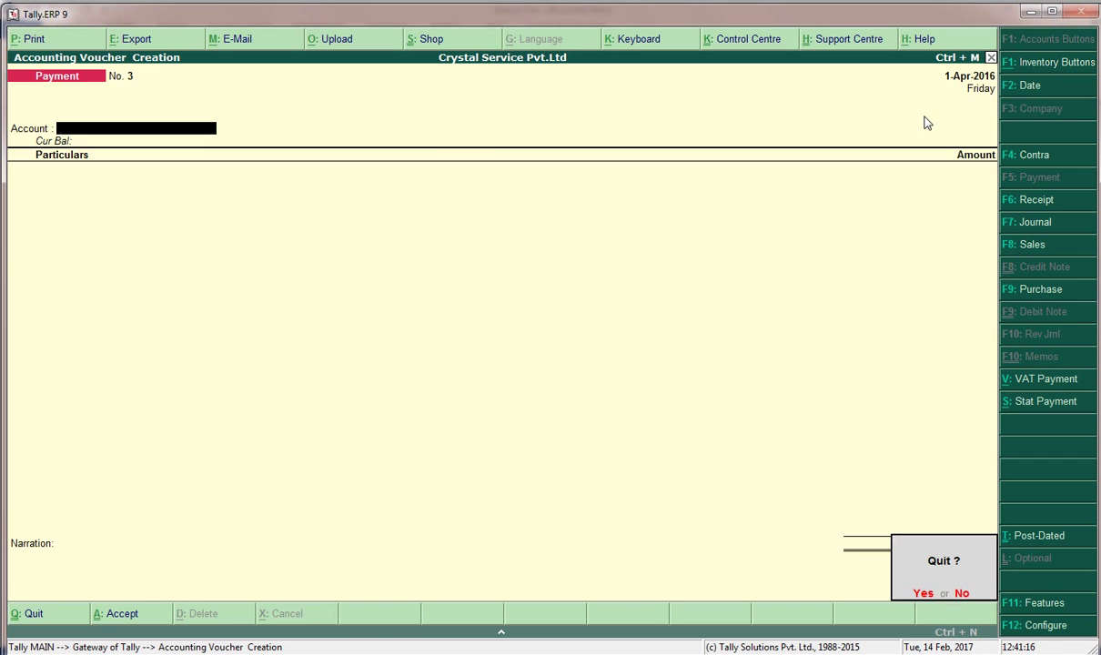
{"action": "key", "text": "y"}
Step: Display the bill date-wise Service Tax Payables report to check for outstanding service tax
{"action": "key", "text": "d"}
{"action": "key", "text": "Down"}
{"action": "key", "text": "Down"}
{"action": "key", "text": "Down"}
{"action": "key", "text": "Down"}
{"action": "key", "text": "Down"}
{"action": "key", "text": "Down"}
{"action": "key", "text": "Down"}
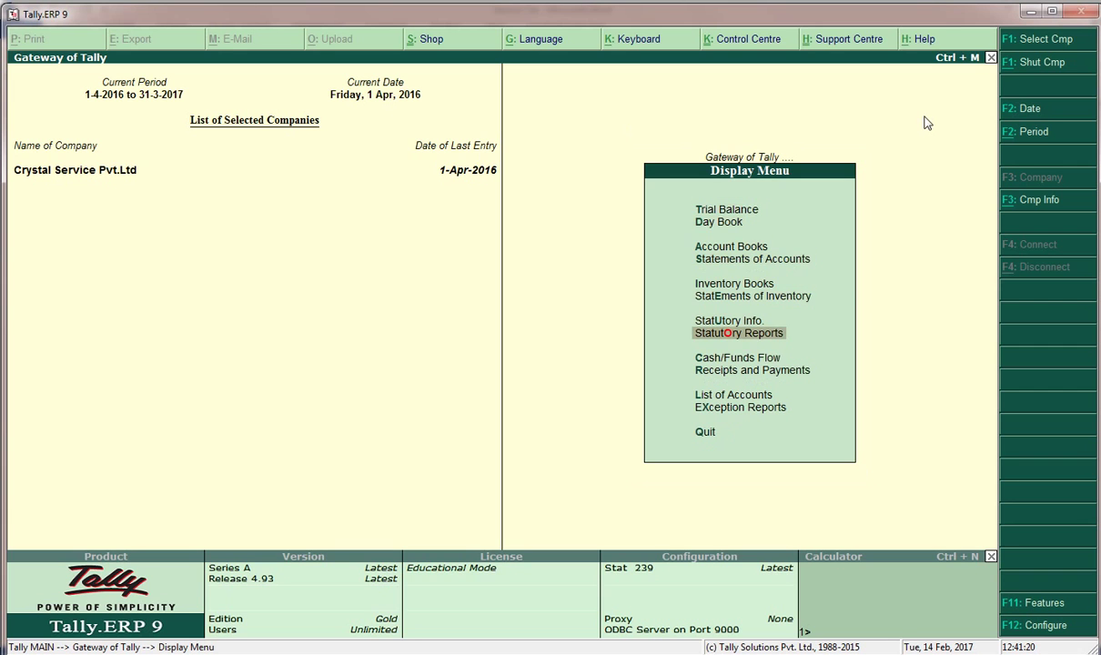
{"action": "key", "text": "Return"}
{"action": "key", "text": "Return"}
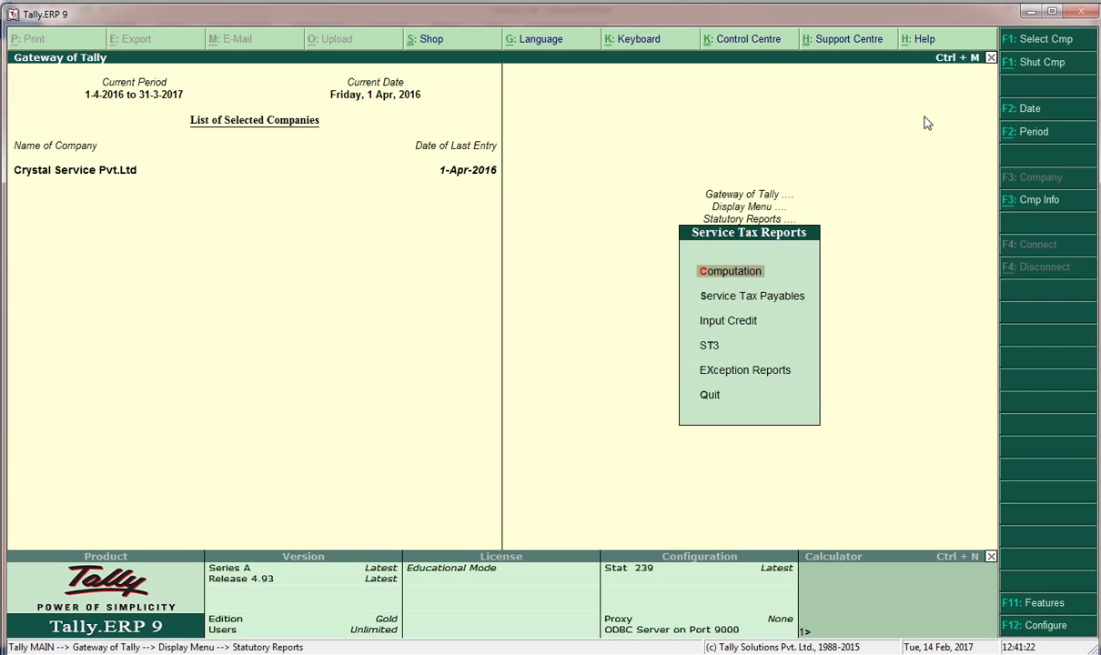
{"action": "key", "text": "Down"}
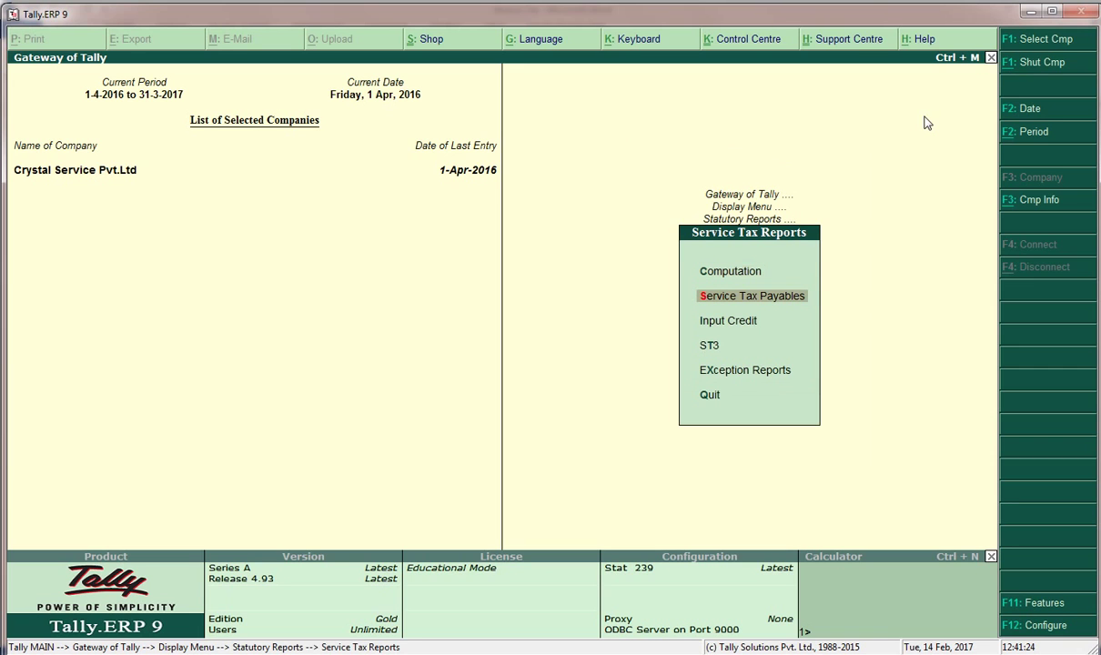
{"action": "left_click", "coordinate": [751, 295]}
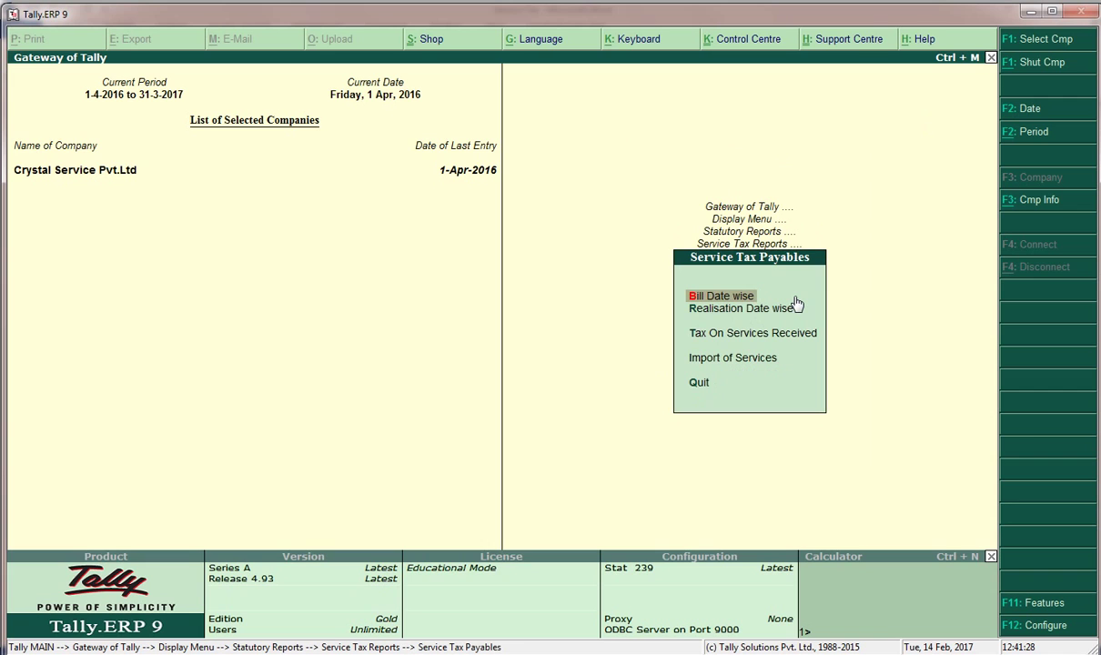
{"action": "left_click", "coordinate": [793, 298]}
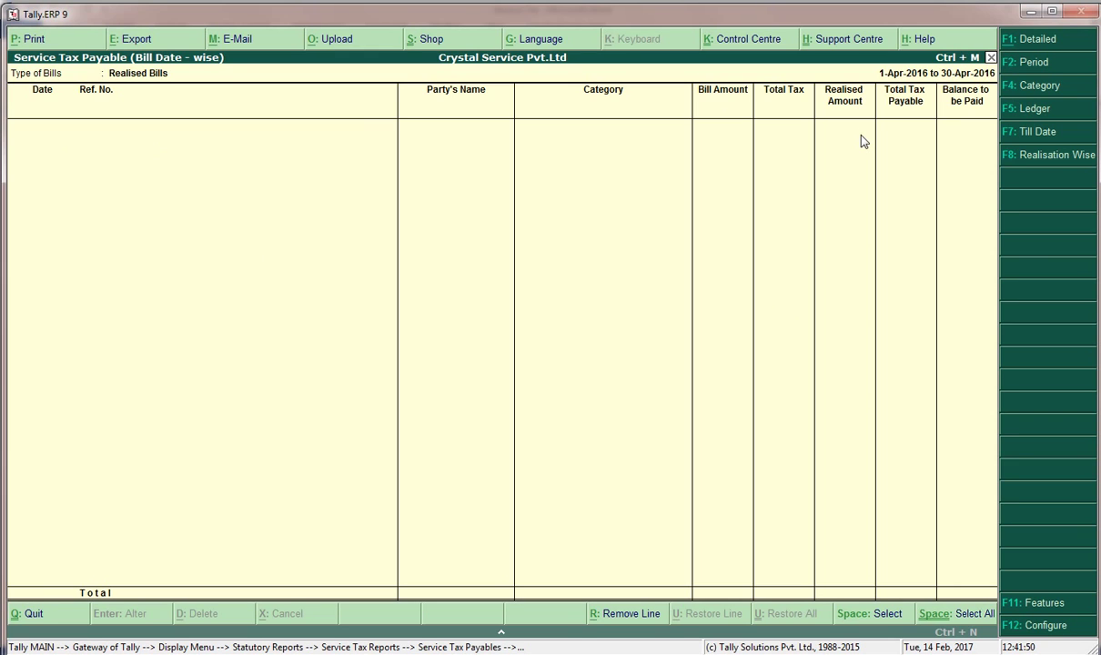
Step: Close the Service Tax Payables report, back out to the Gateway of Tally and quit the program
{"action": "key", "text": "Escape"}
{"action": "key", "text": "Escape"}
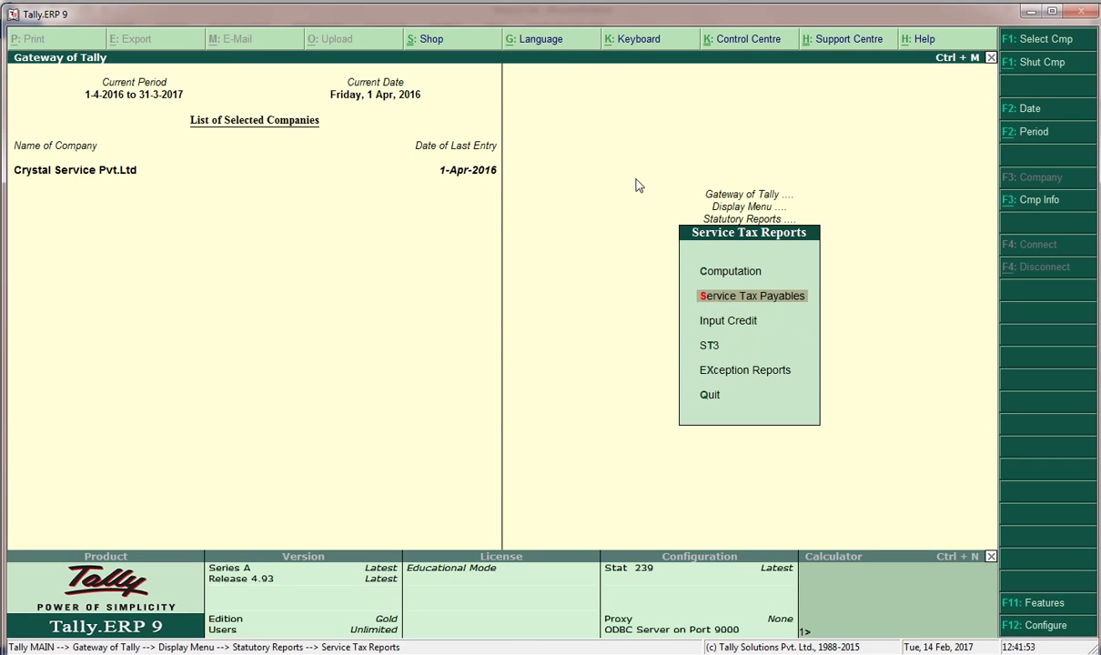
{"action": "key", "text": "Escape"}
{"action": "key", "text": "Escape"}
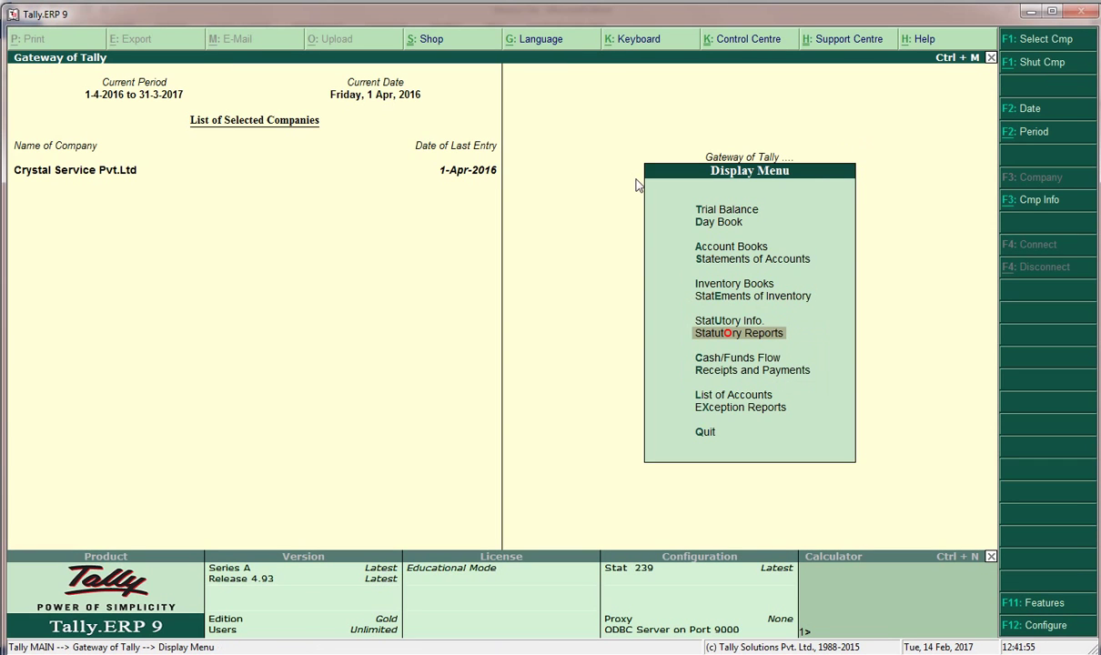
{"action": "key", "text": "Escape"}
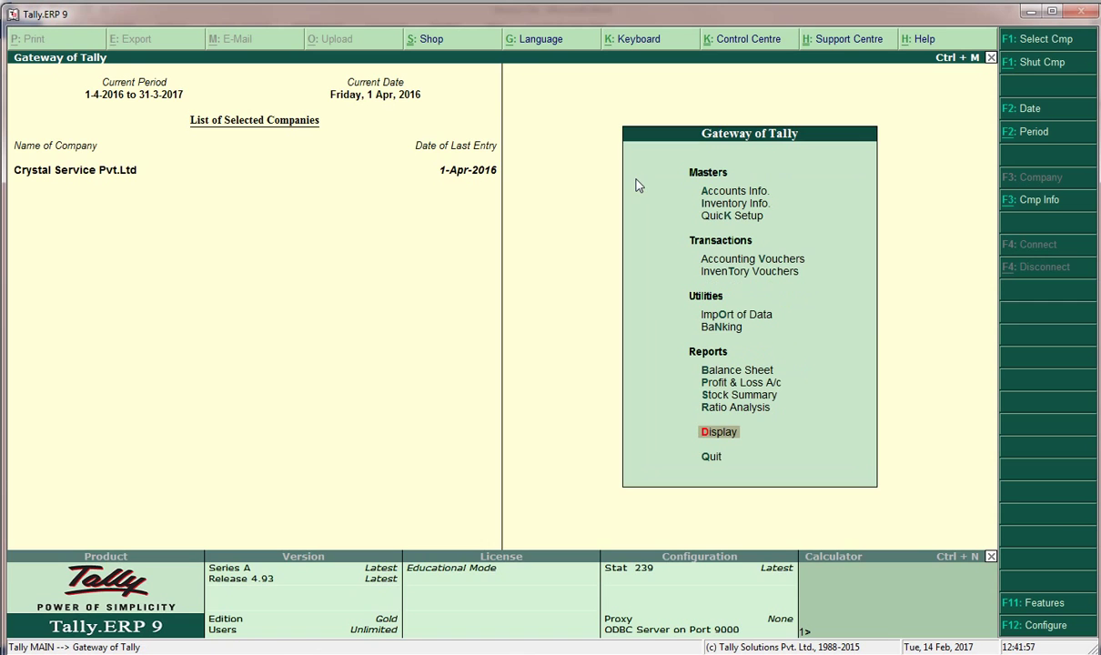
{"action": "key", "text": "v"}
{"action": "key", "text": "Escape"}
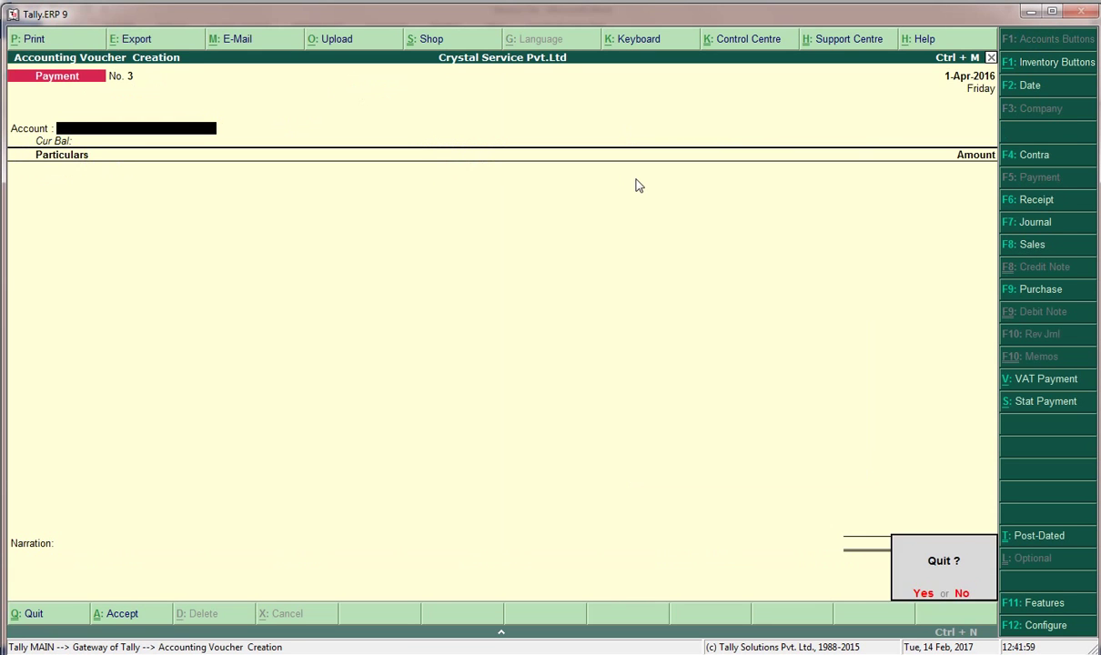
{"action": "key", "text": "Return"}
{"action": "key", "text": "Escape"}
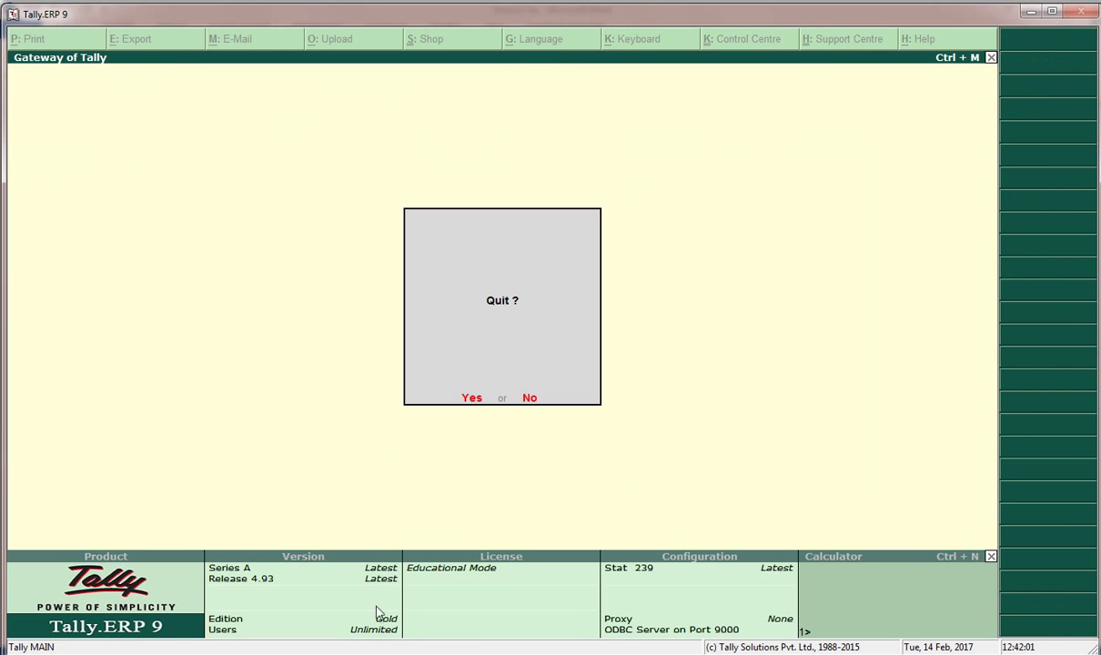
{"action": "key", "text": "Return"}
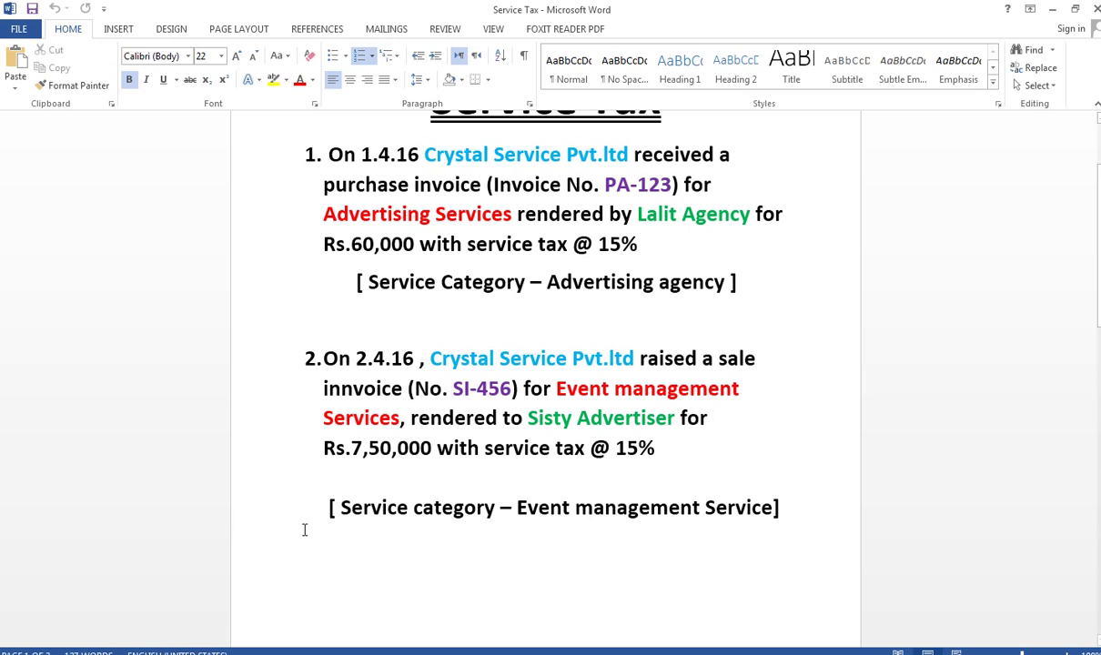
Step: Review the Service Tax document in Word, from the transaction examples to the tax rates, tax types and registration number format
{"action": "left_click", "coordinate": [769, 354]}
{"action": "scroll", "coordinate": [771, 355], "scroll_direction": "up", "scroll_amount": 3}
{"action": "scroll", "coordinate": [774, 355], "scroll_direction": "down", "scroll_amount": 15}
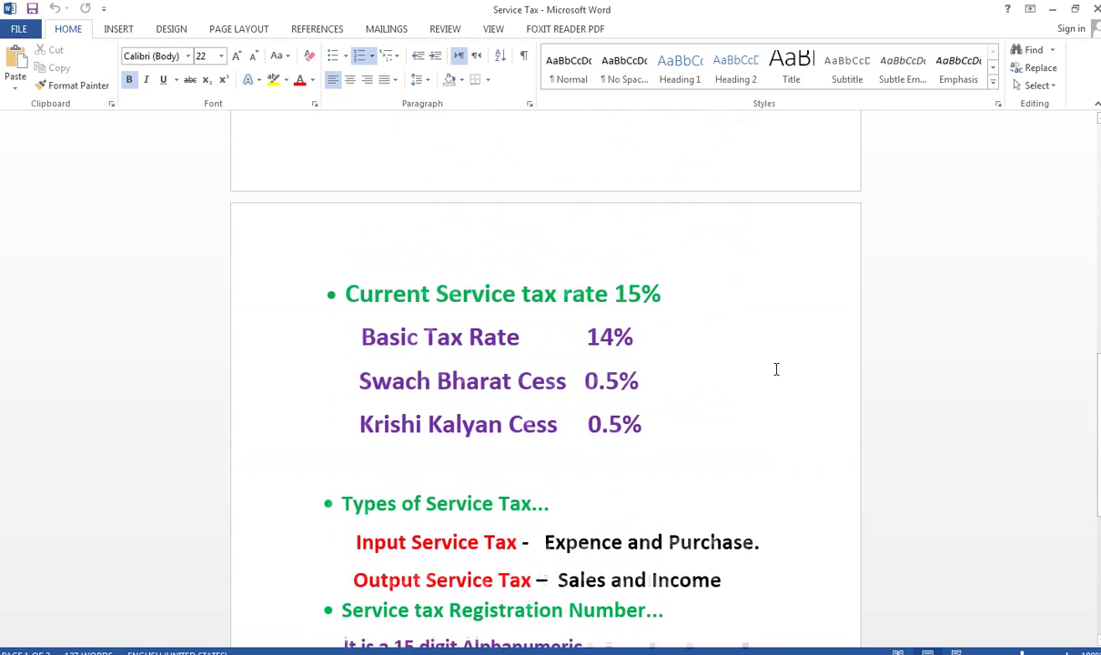
{"action": "key", "text": "alt+Tab"}
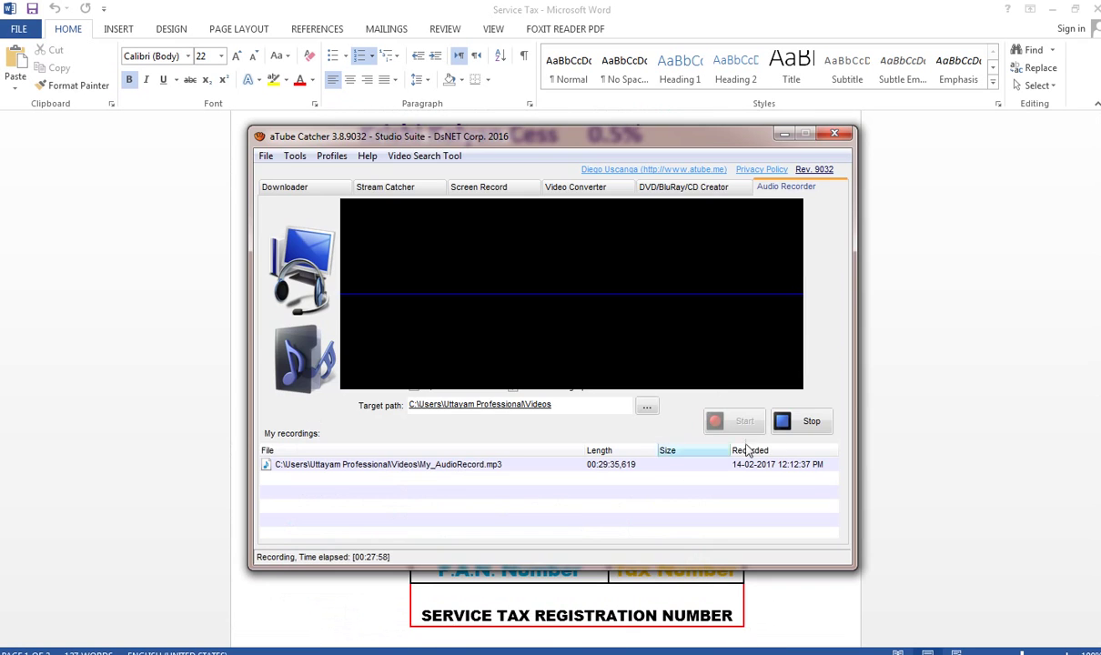
{"action": "left_click", "coordinate": [799, 424]}
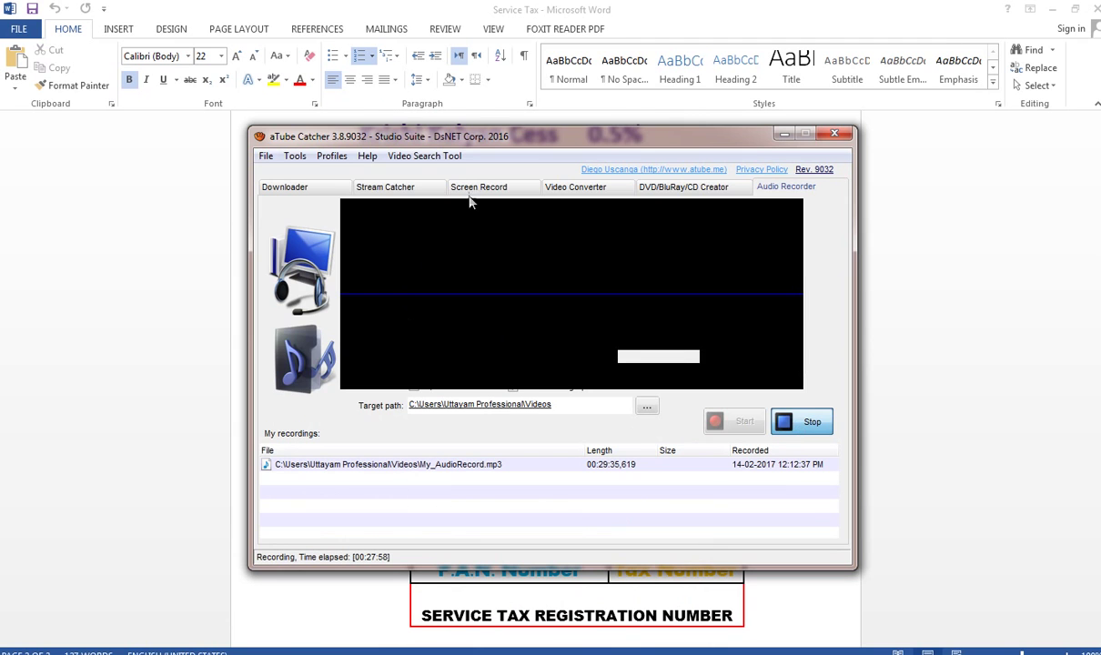
{"action": "left_click", "coordinate": [514, 394]}
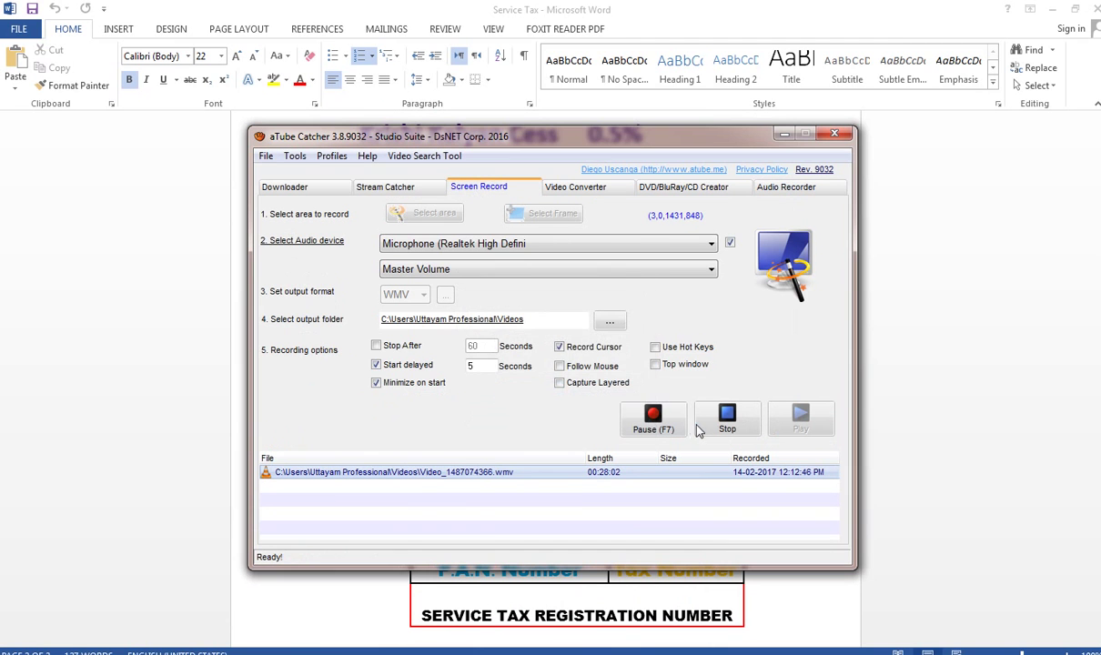